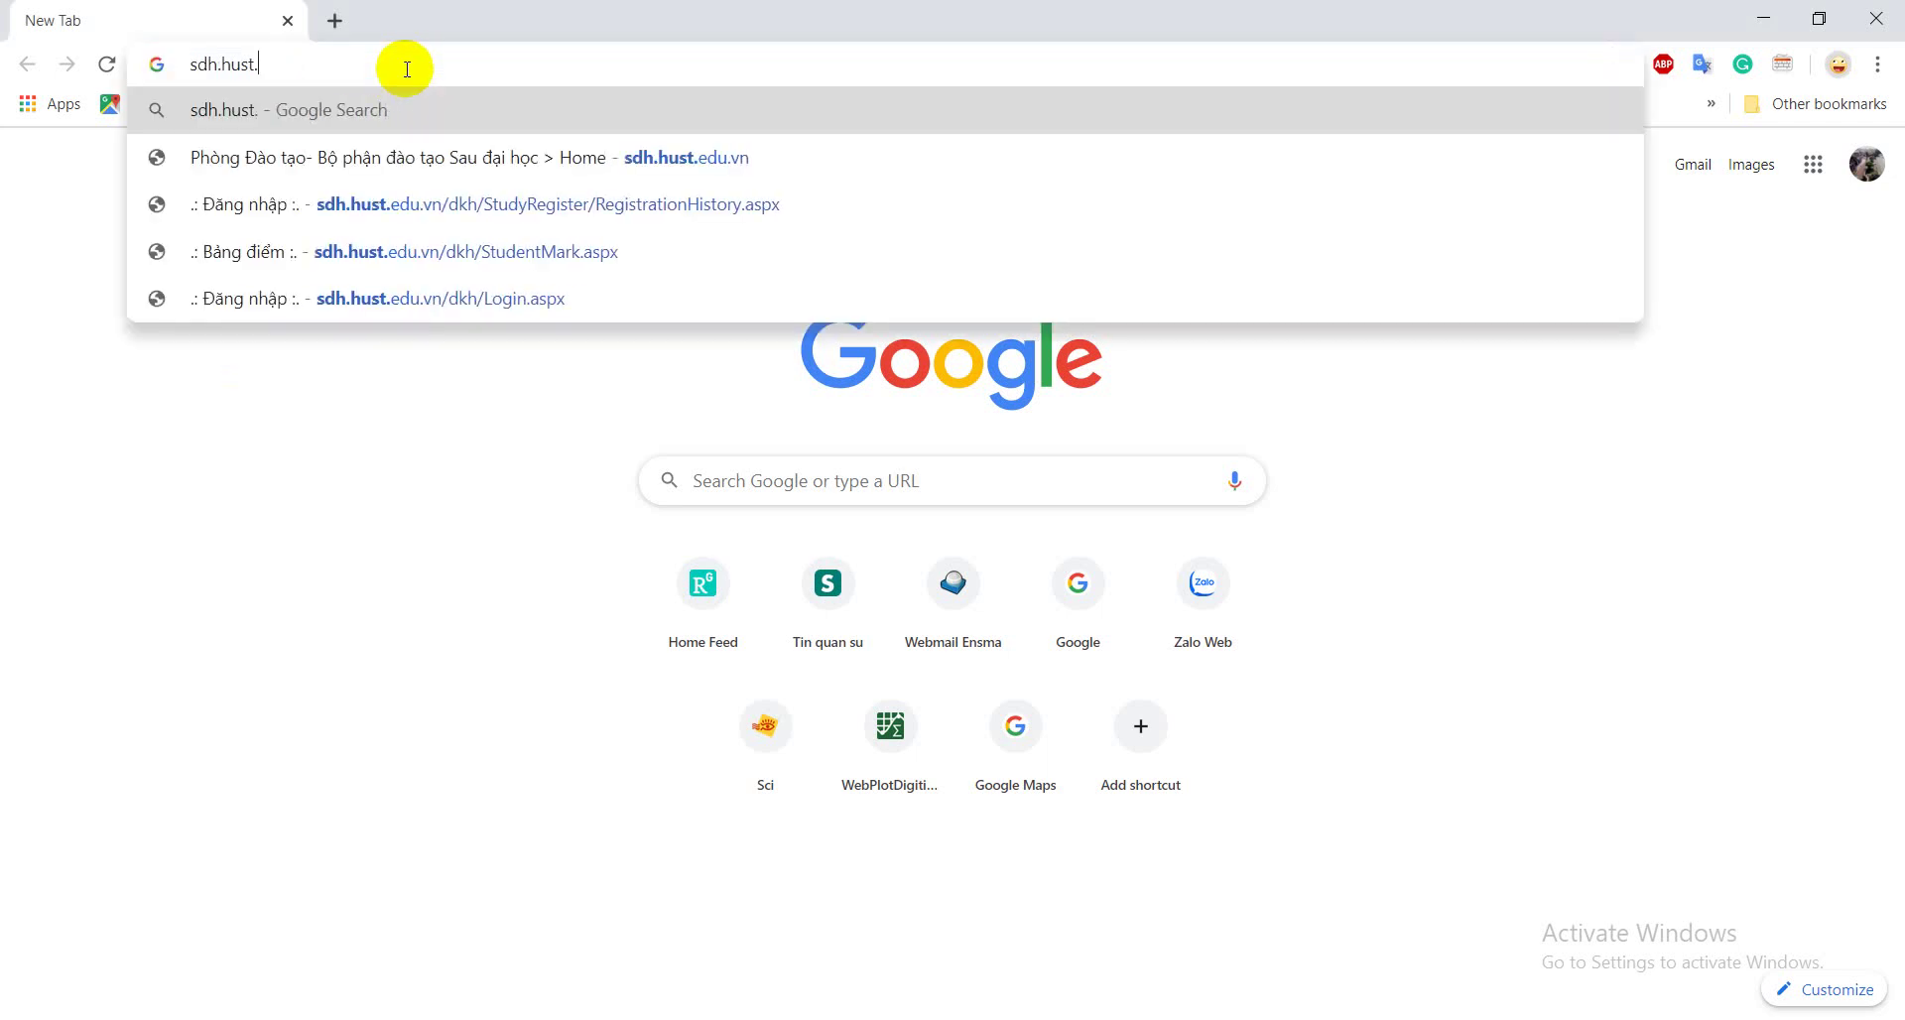
key(BackSpace)
key(BackSpace)
key(BackSpace)
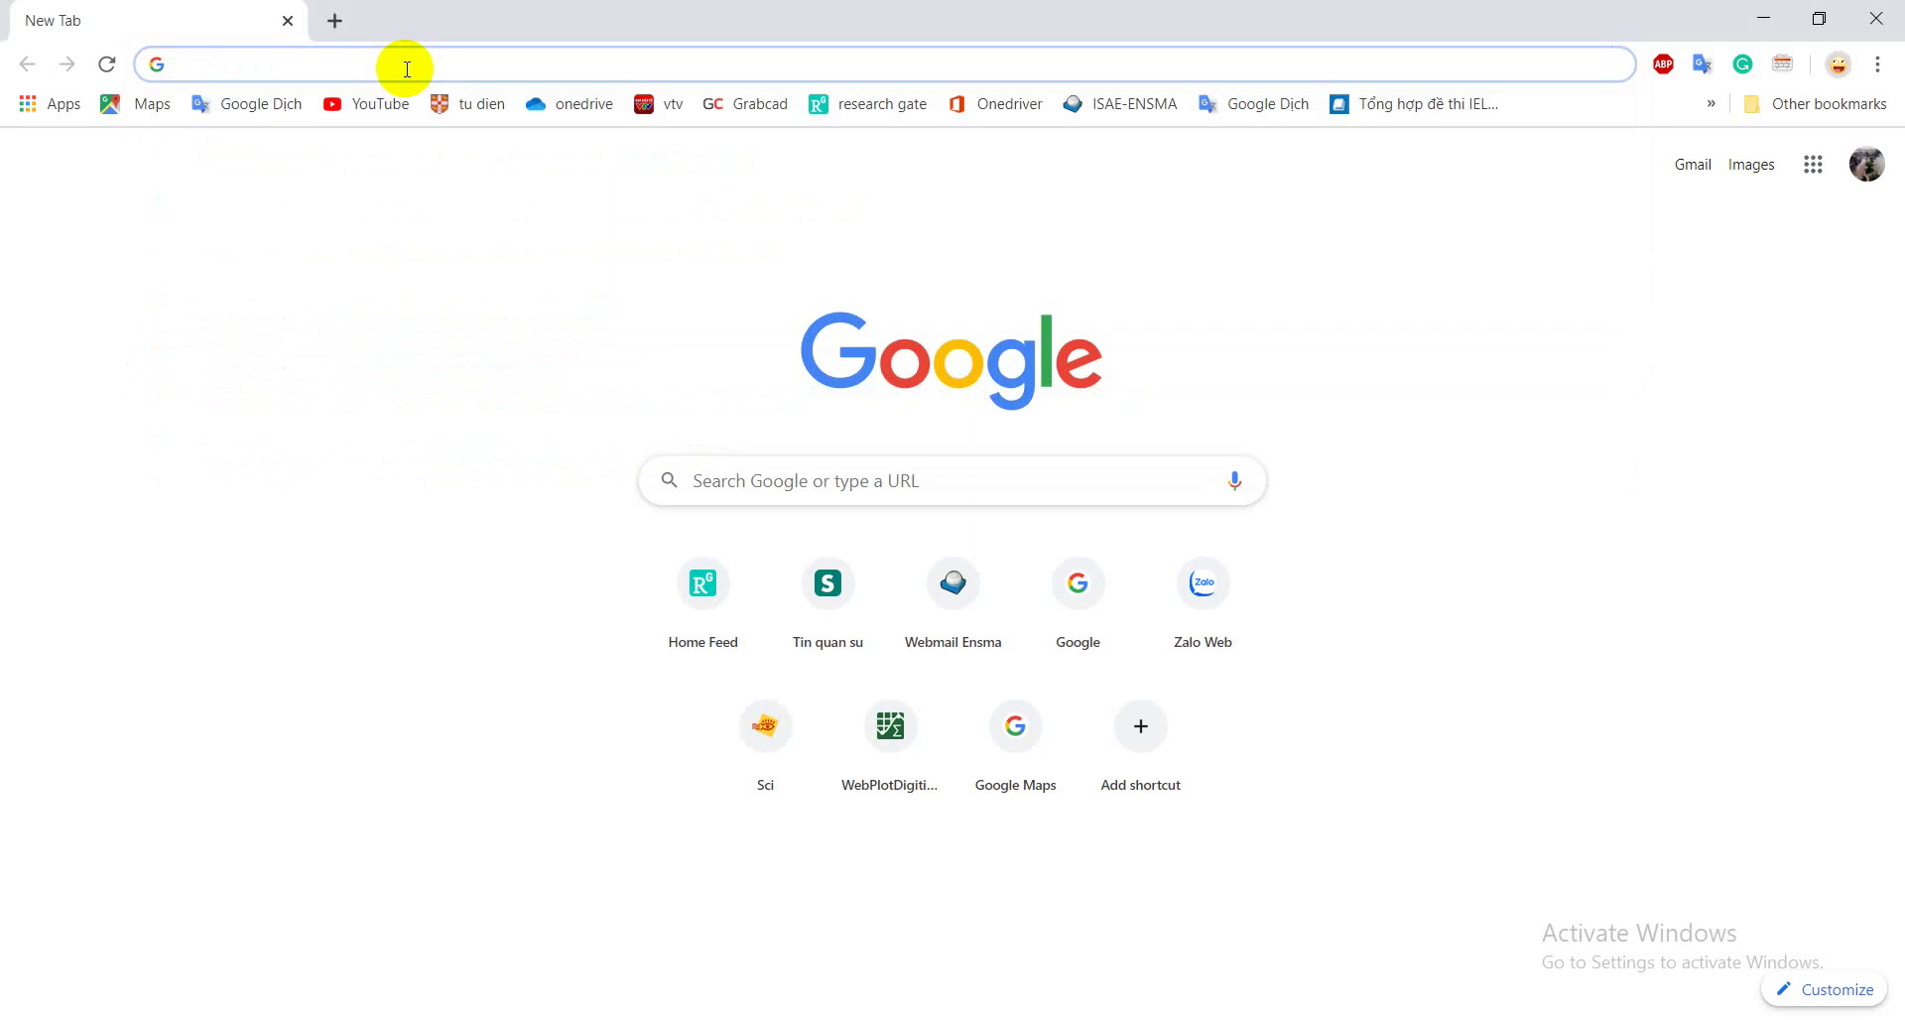
Step: Enter 'sdh' in Chrome's address bar and load the sdh.hust.edu.vn login page
text(s)
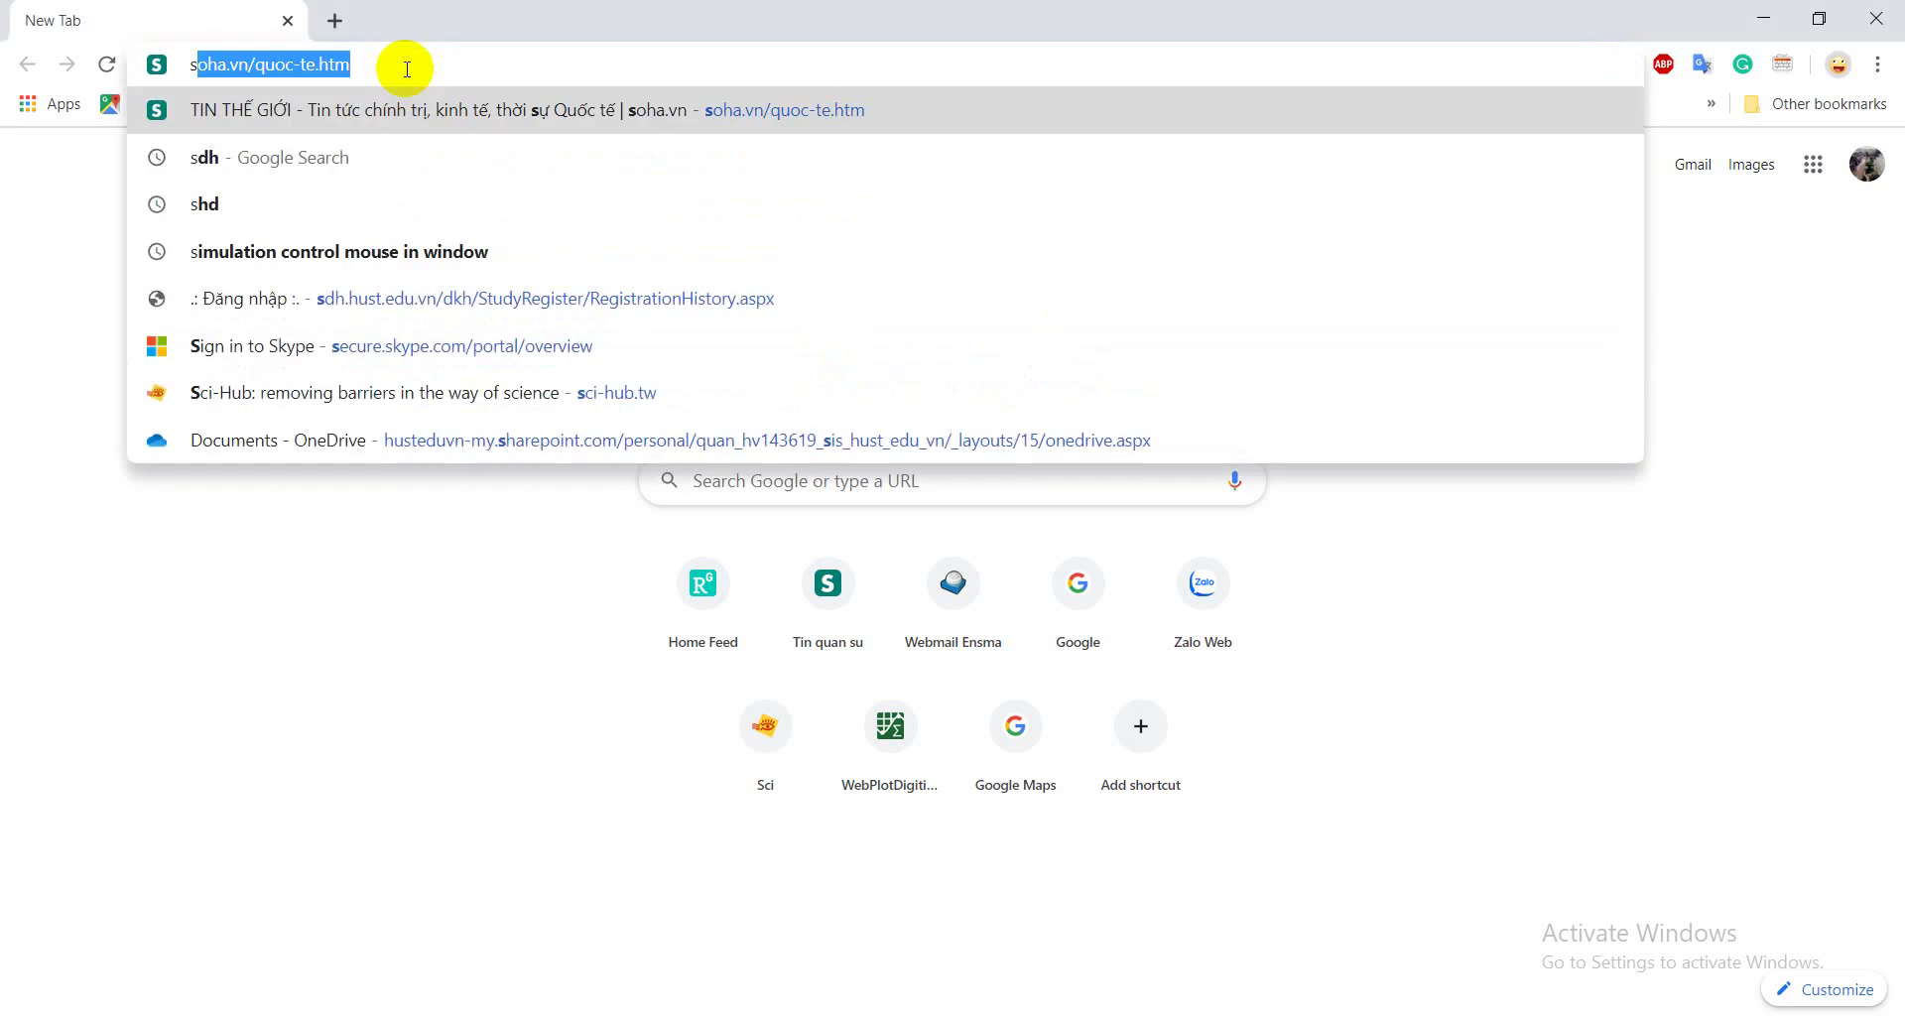
text(hd)
key(BackSpace)
key(BackSpace)
text(dh)
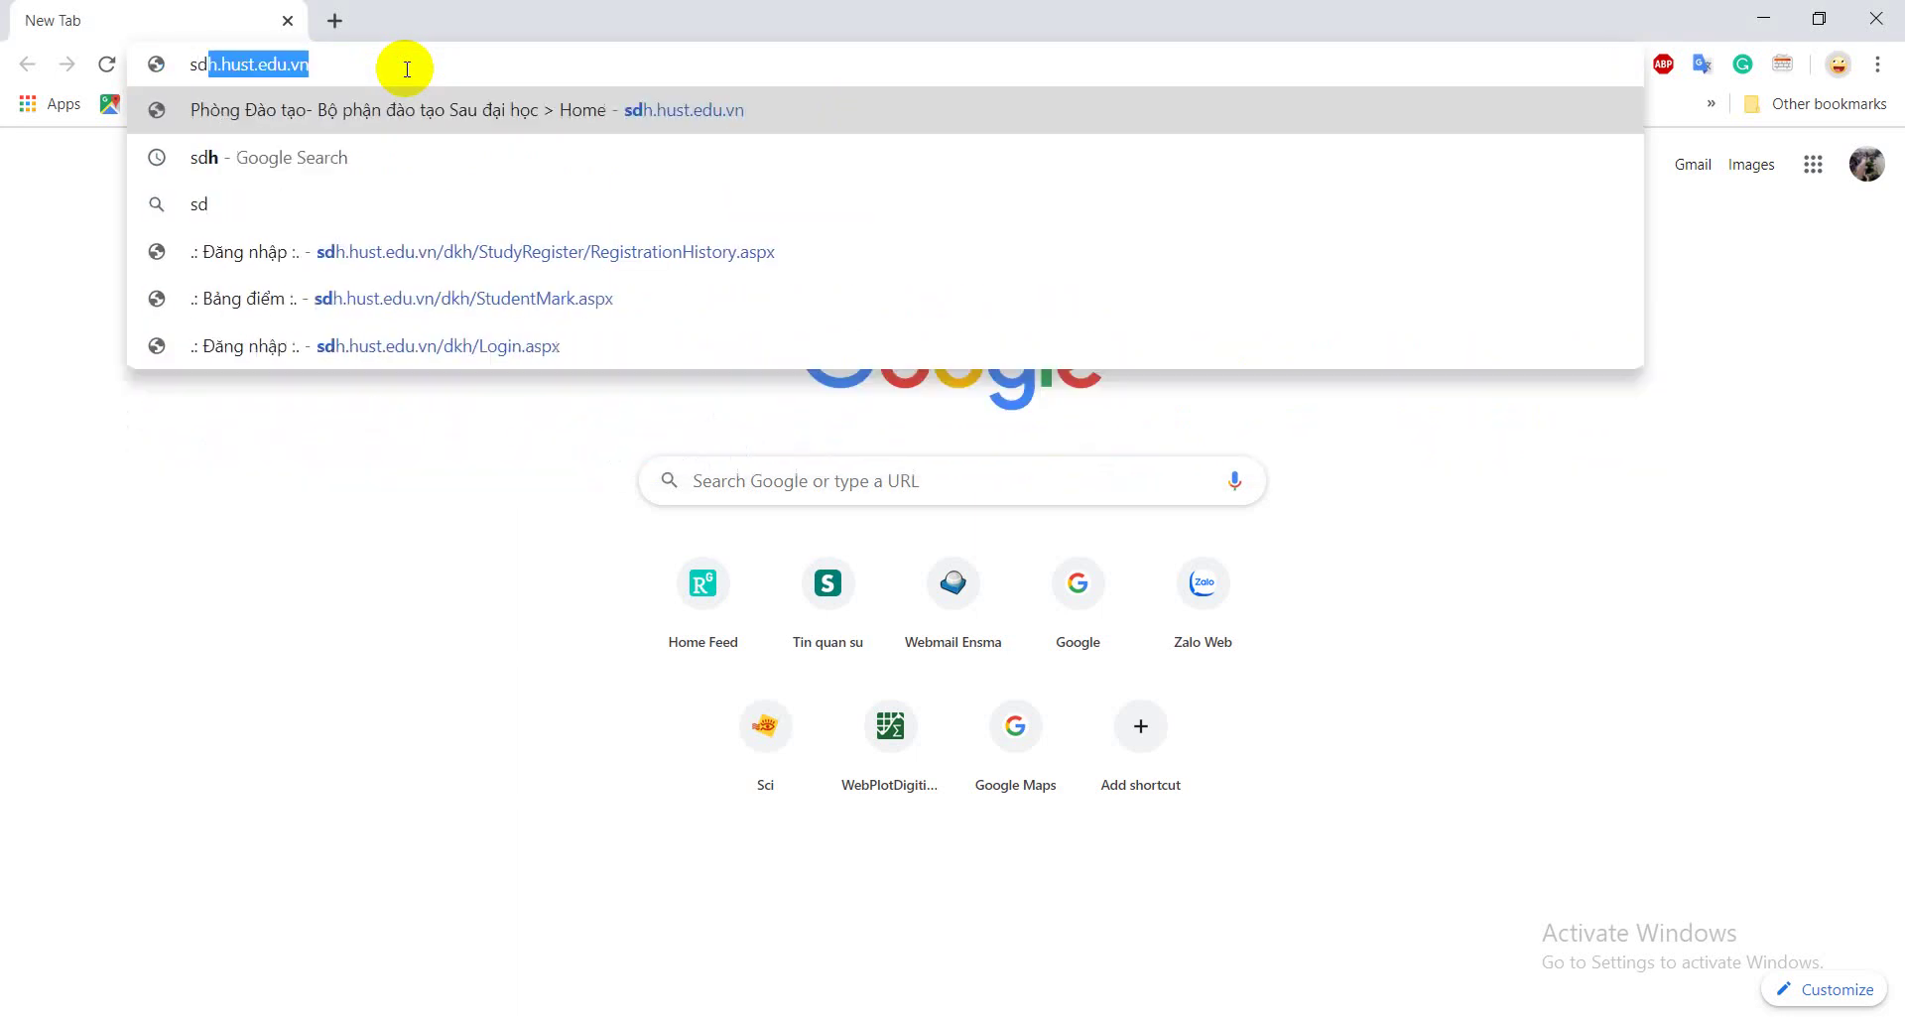
click(480, 203)
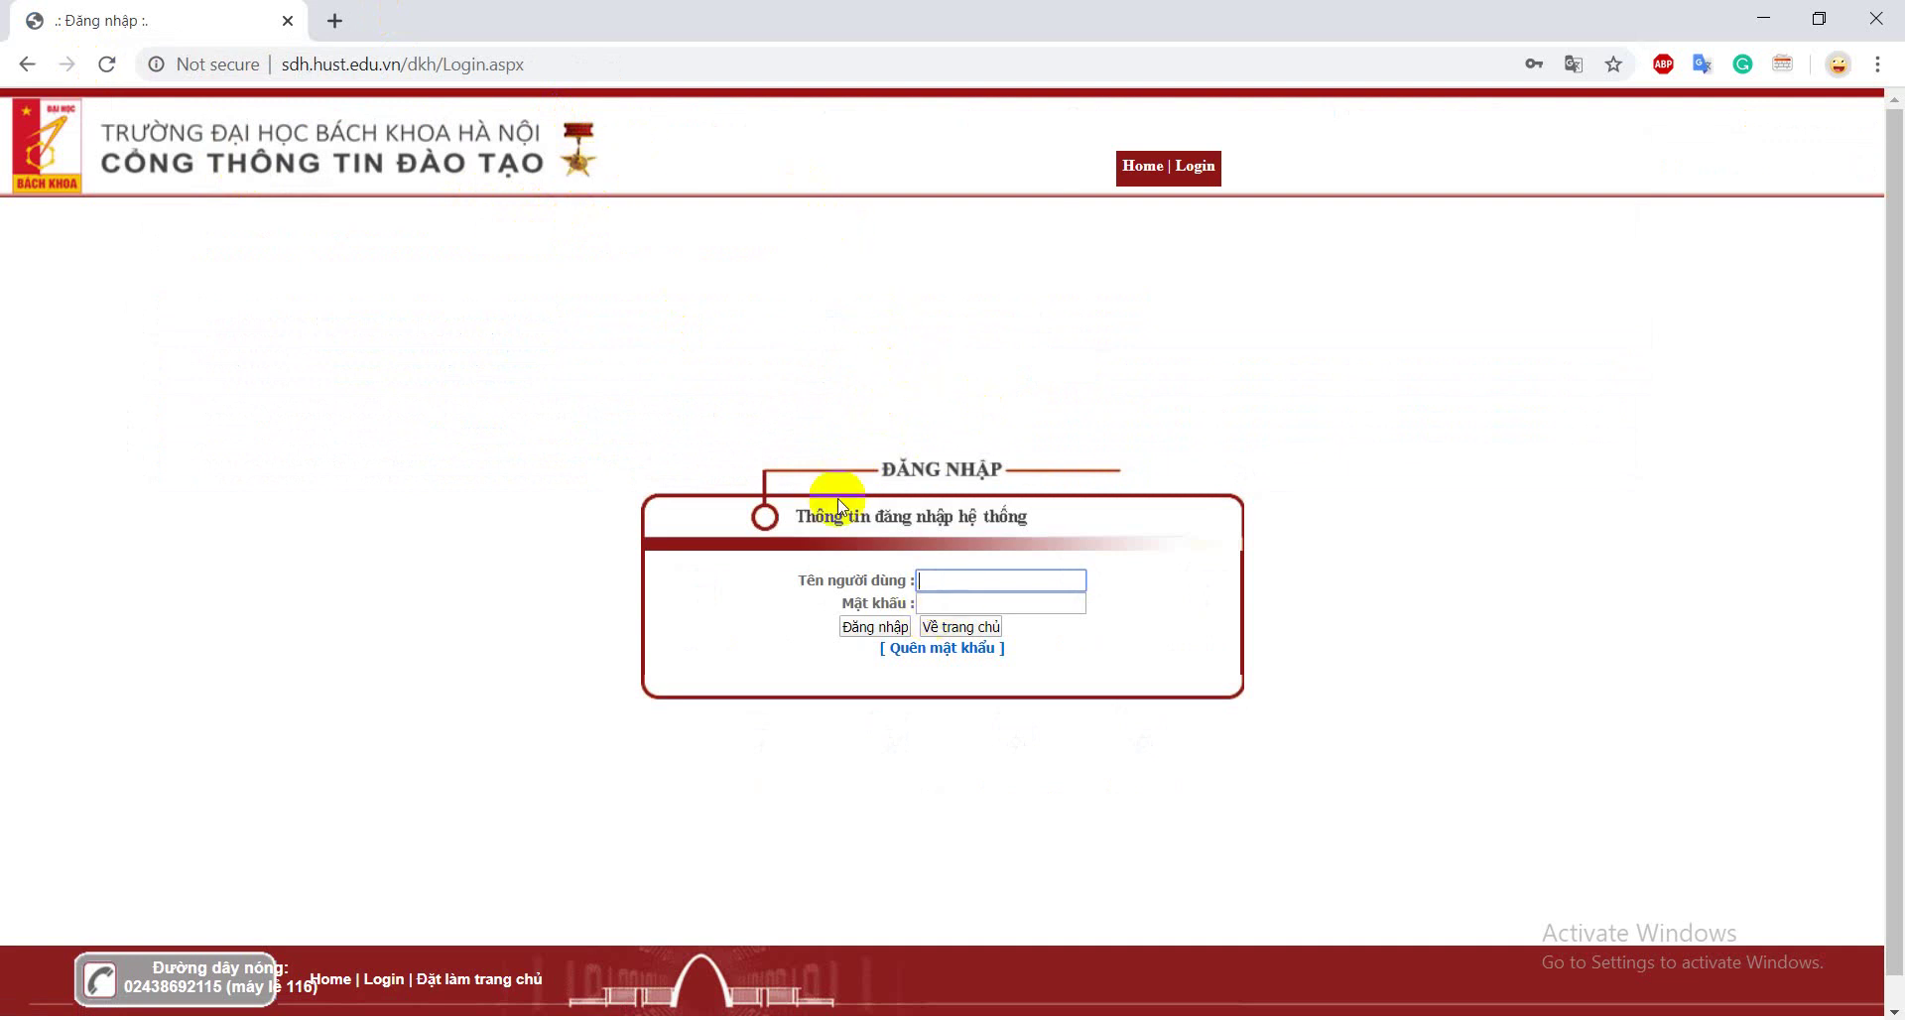
Step: Enter test username fdkajfkdhf and a password, then clear both fields
text(fdkajfkdhf)
key(Tab)
text(*********)
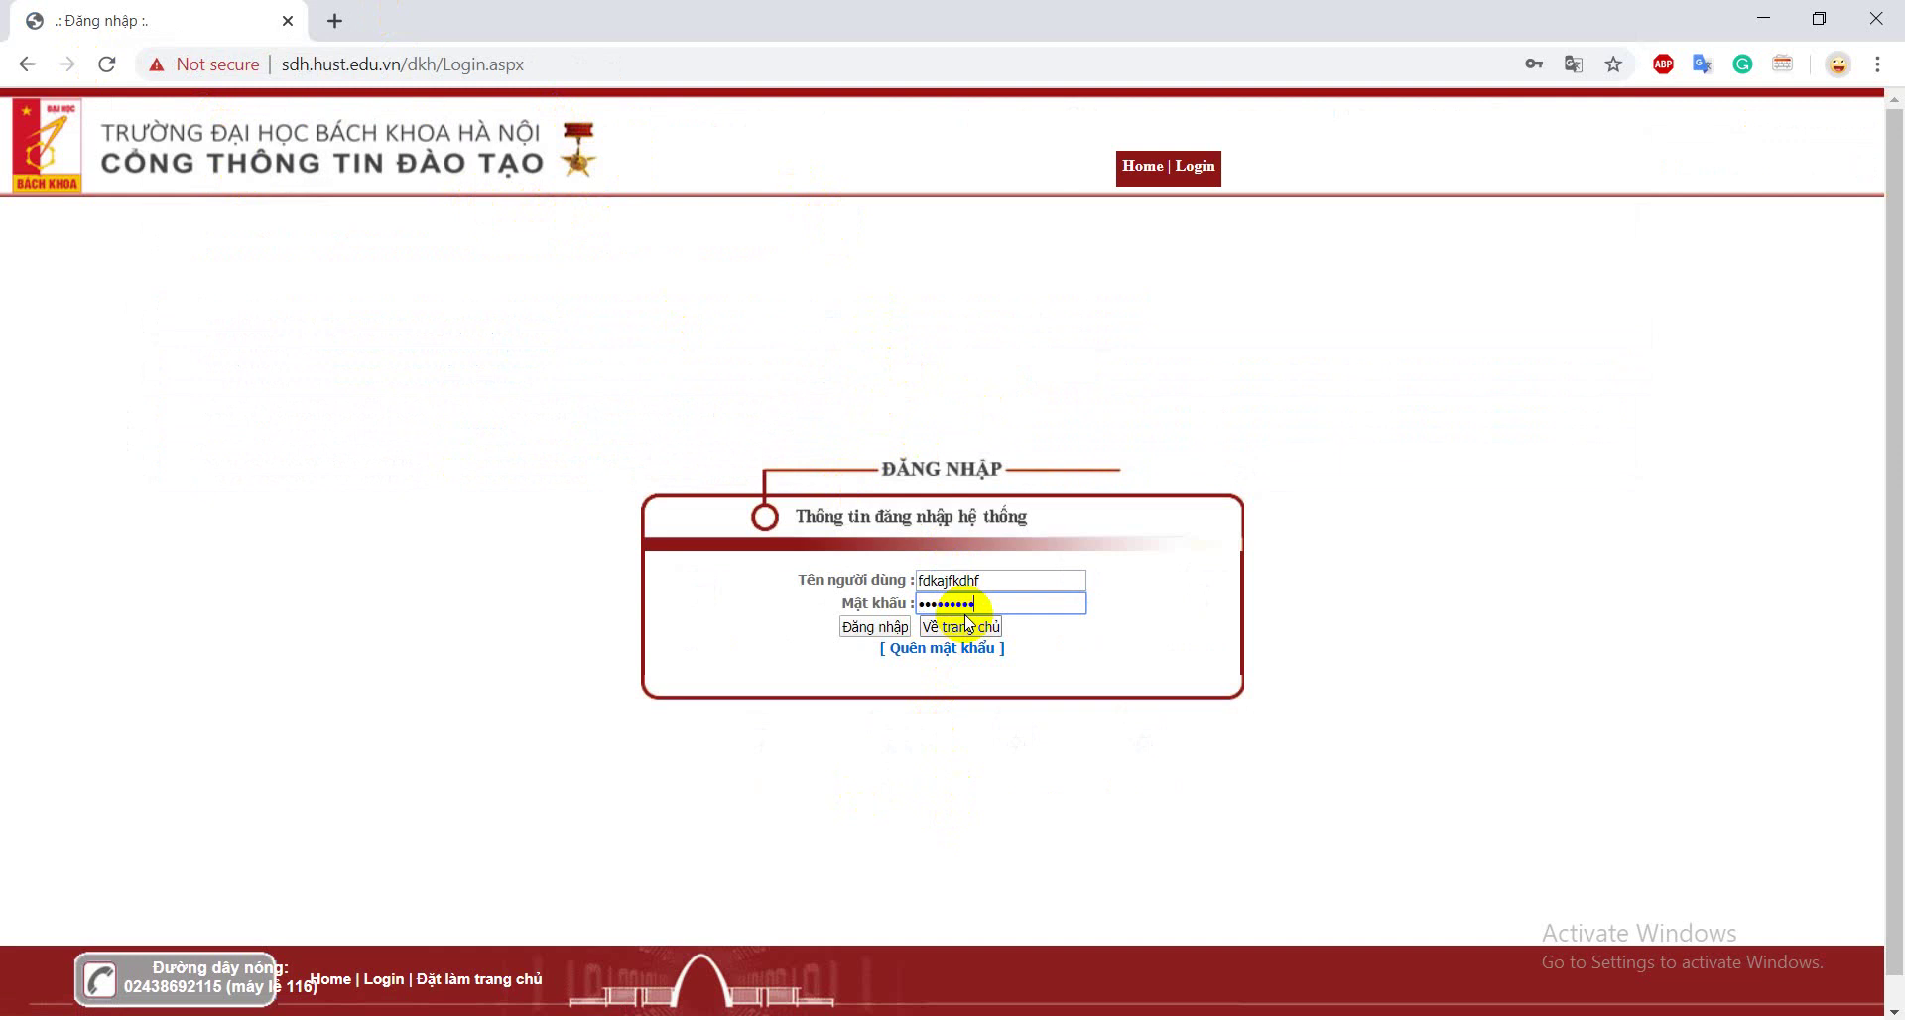
key(BackSpace)
key(BackSpace)
key(BackSpace)
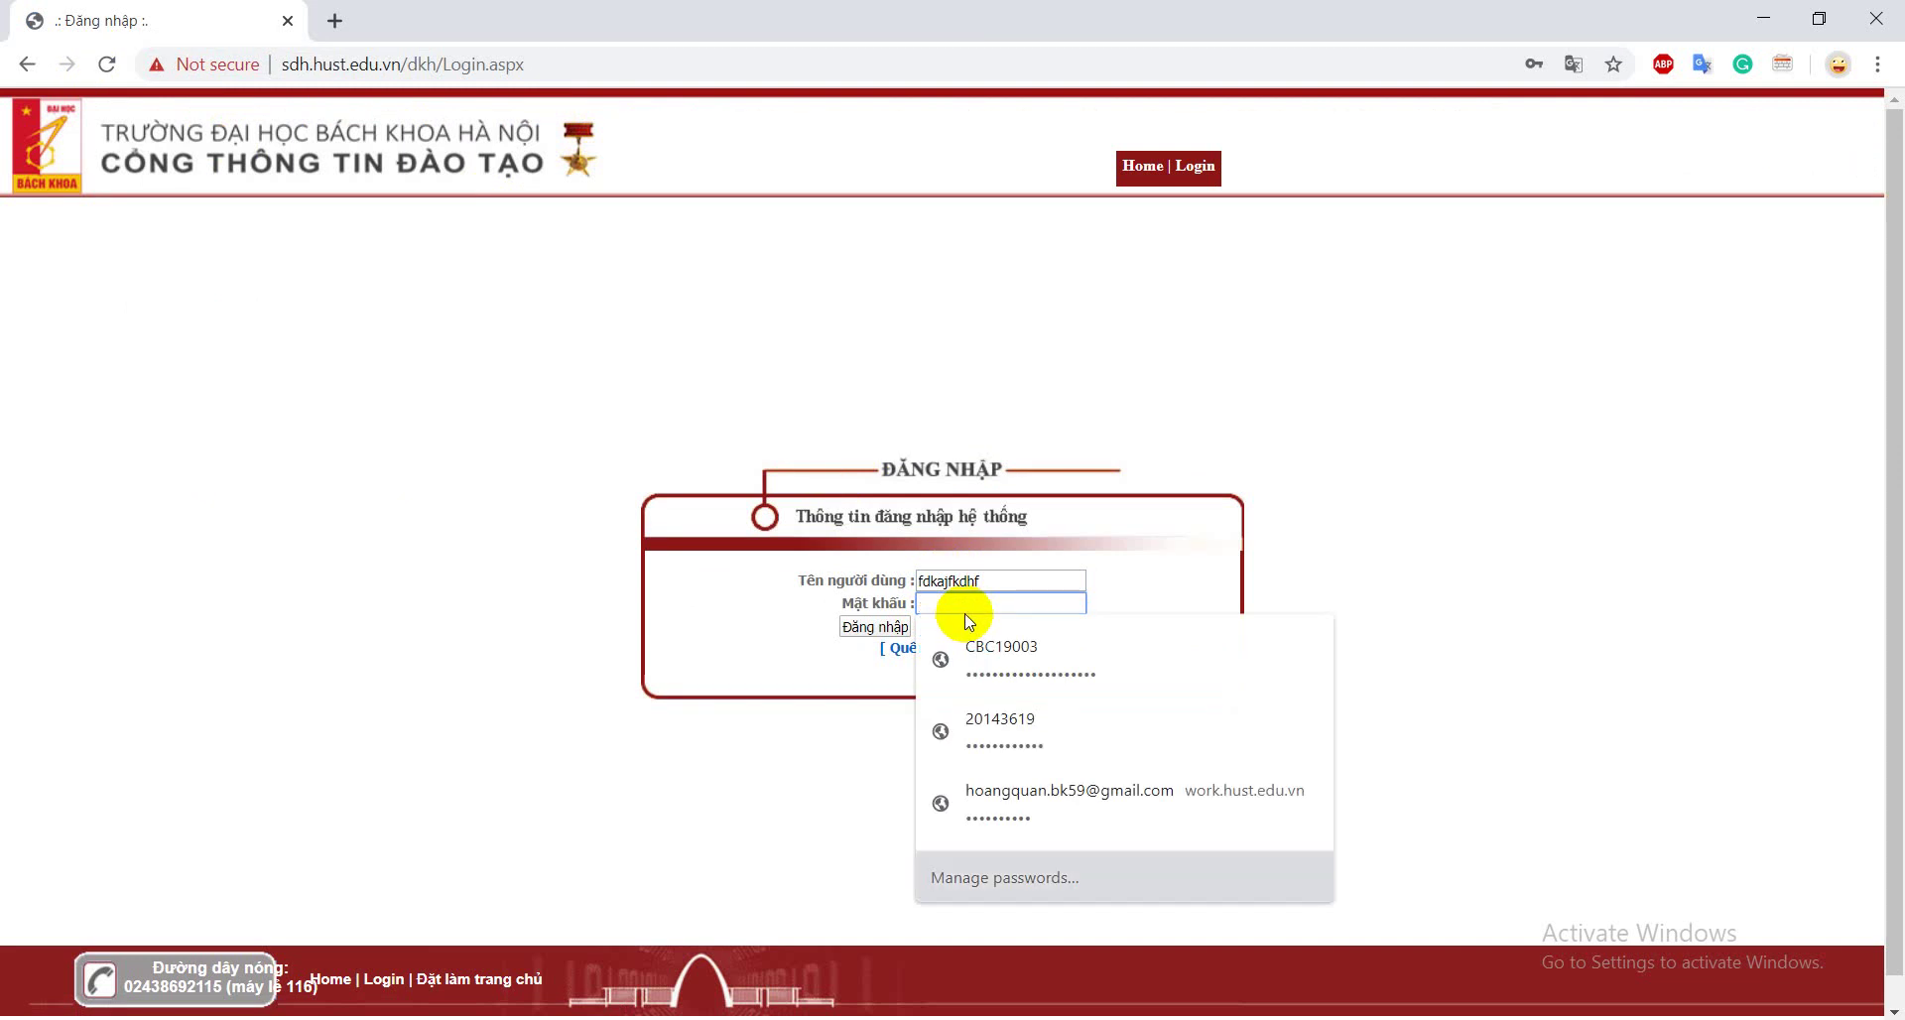
click(1013, 581)
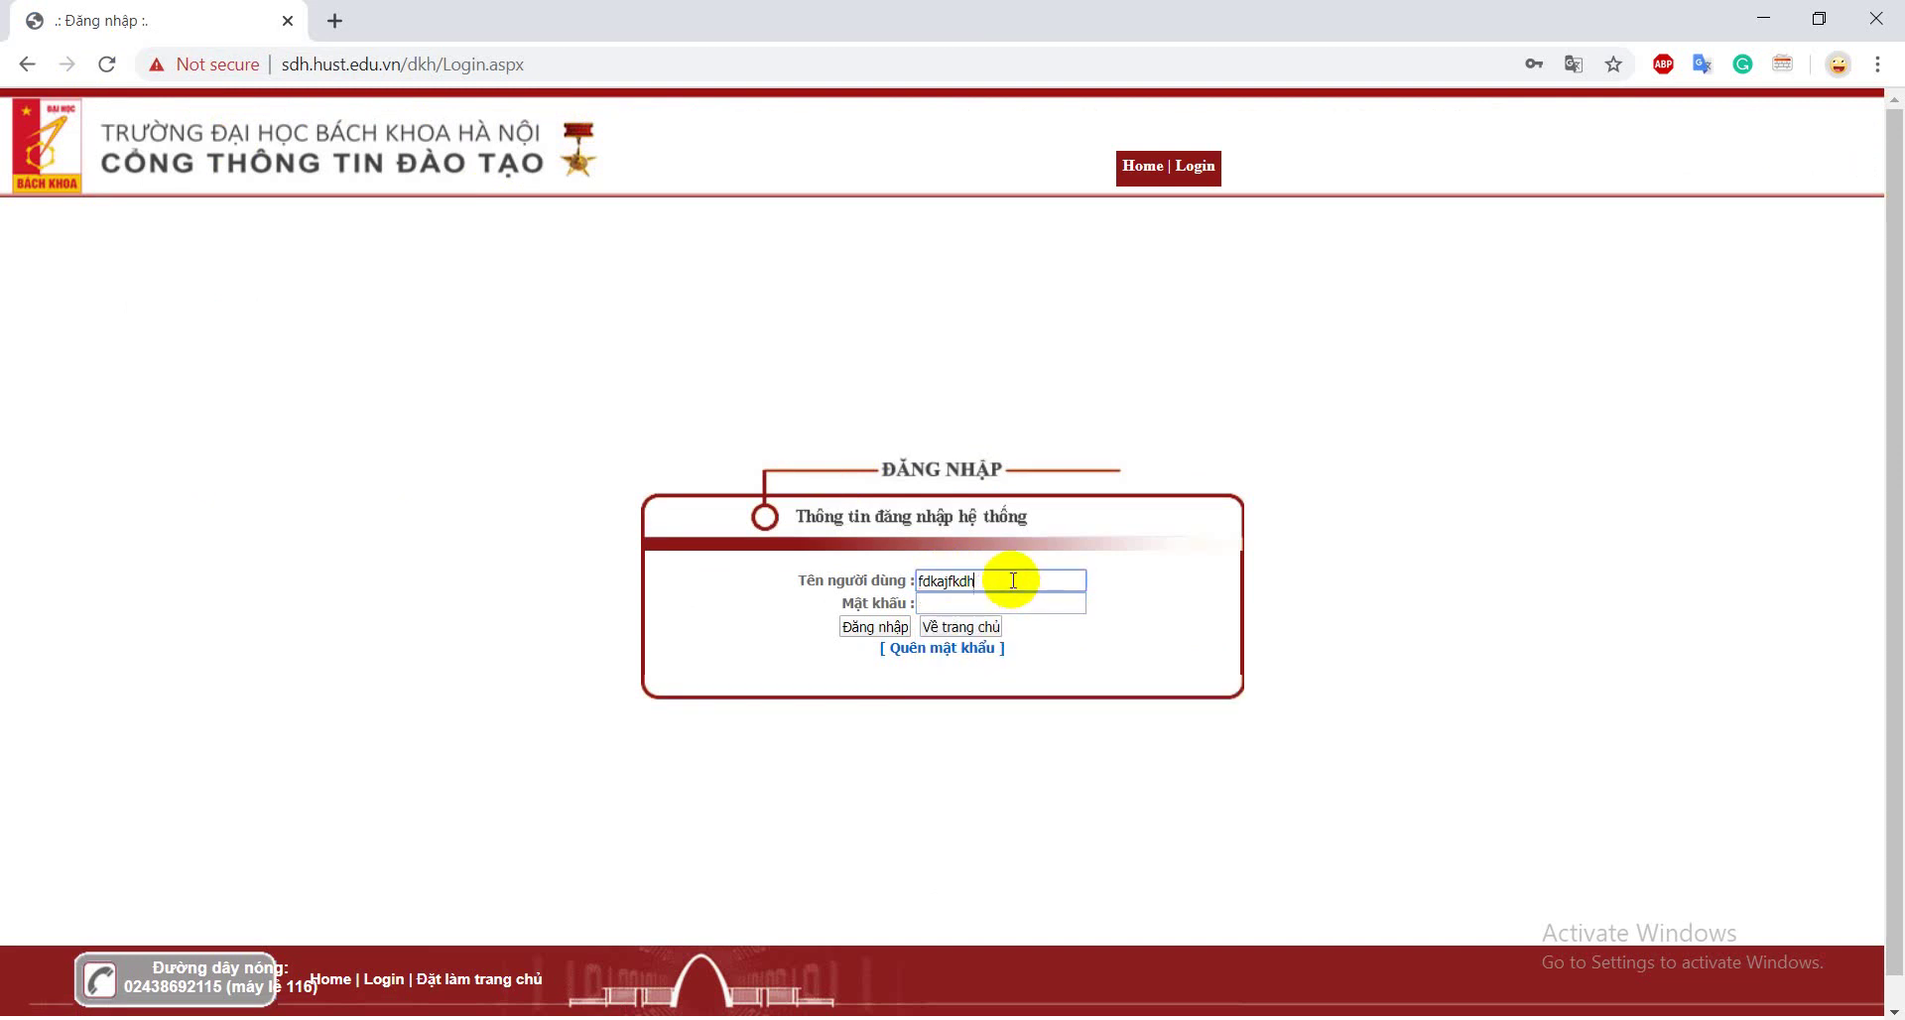
key(BackSpace)
key(BackSpace)
key(BackSpace)
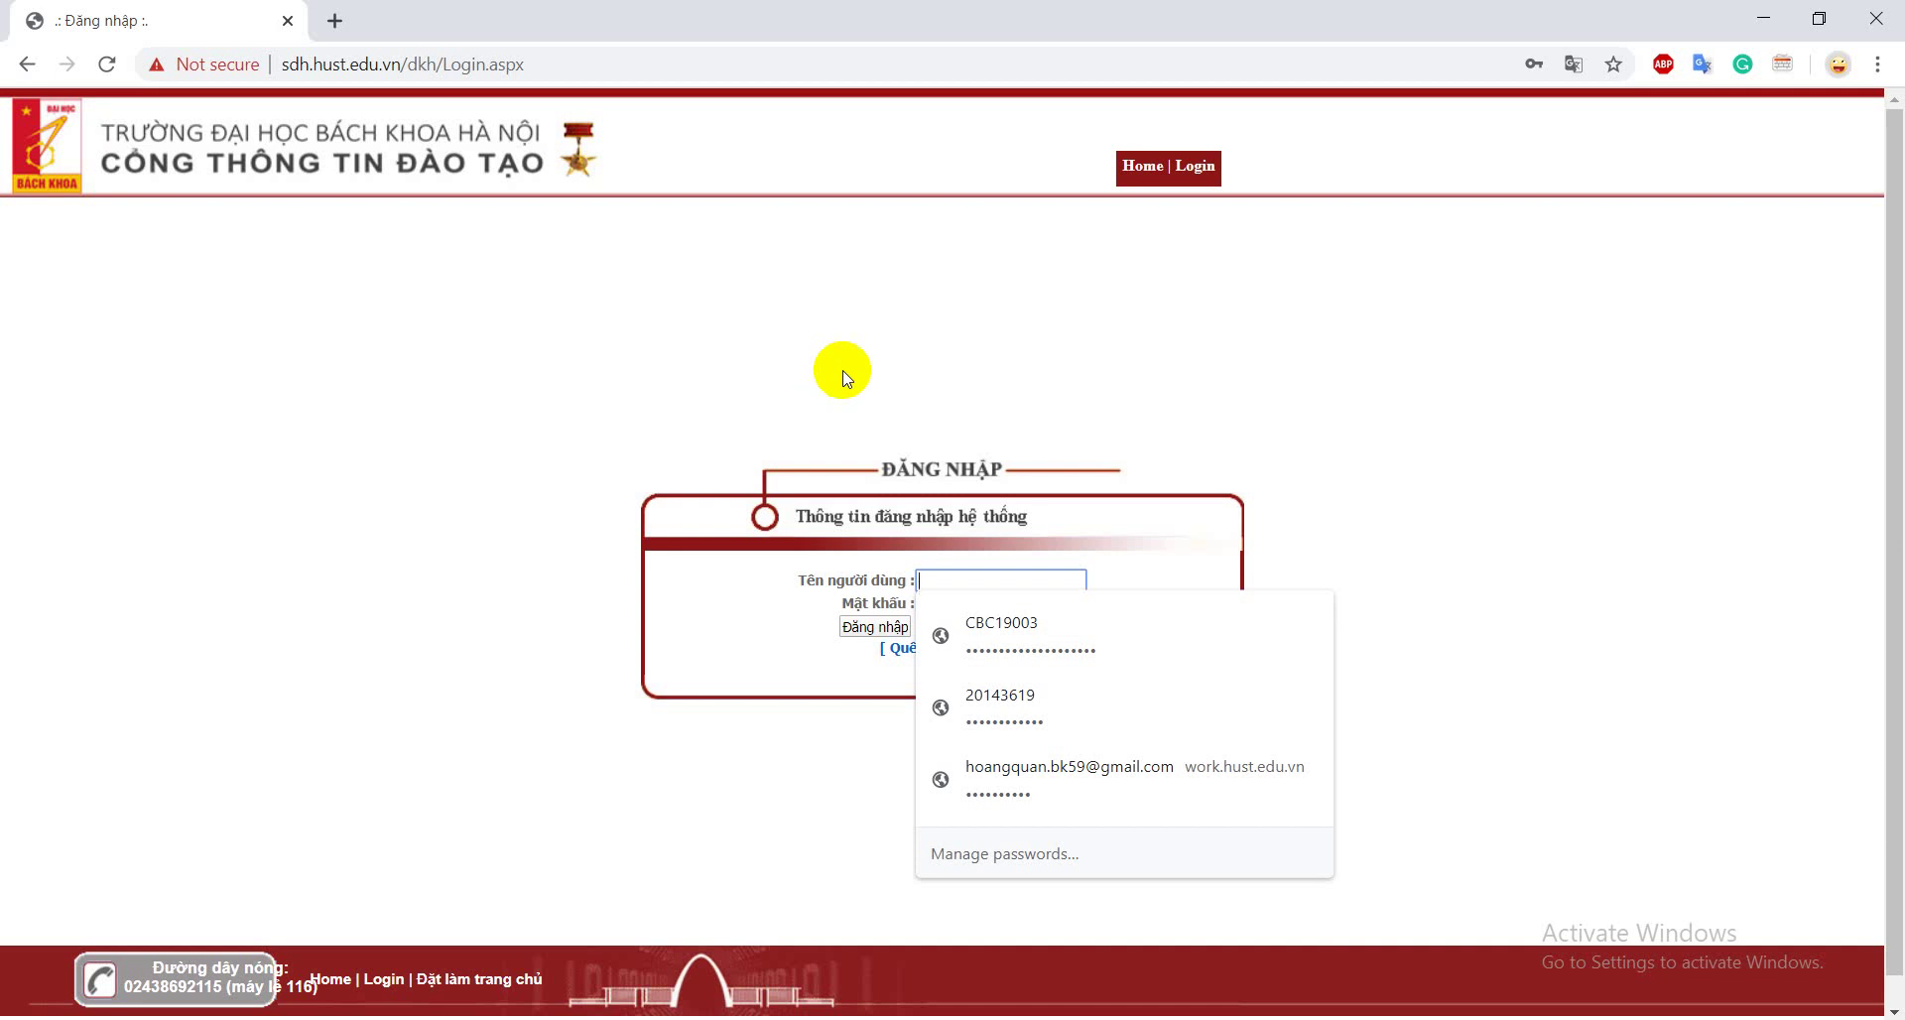
click(466, 250)
click(965, 585)
key(Tab)
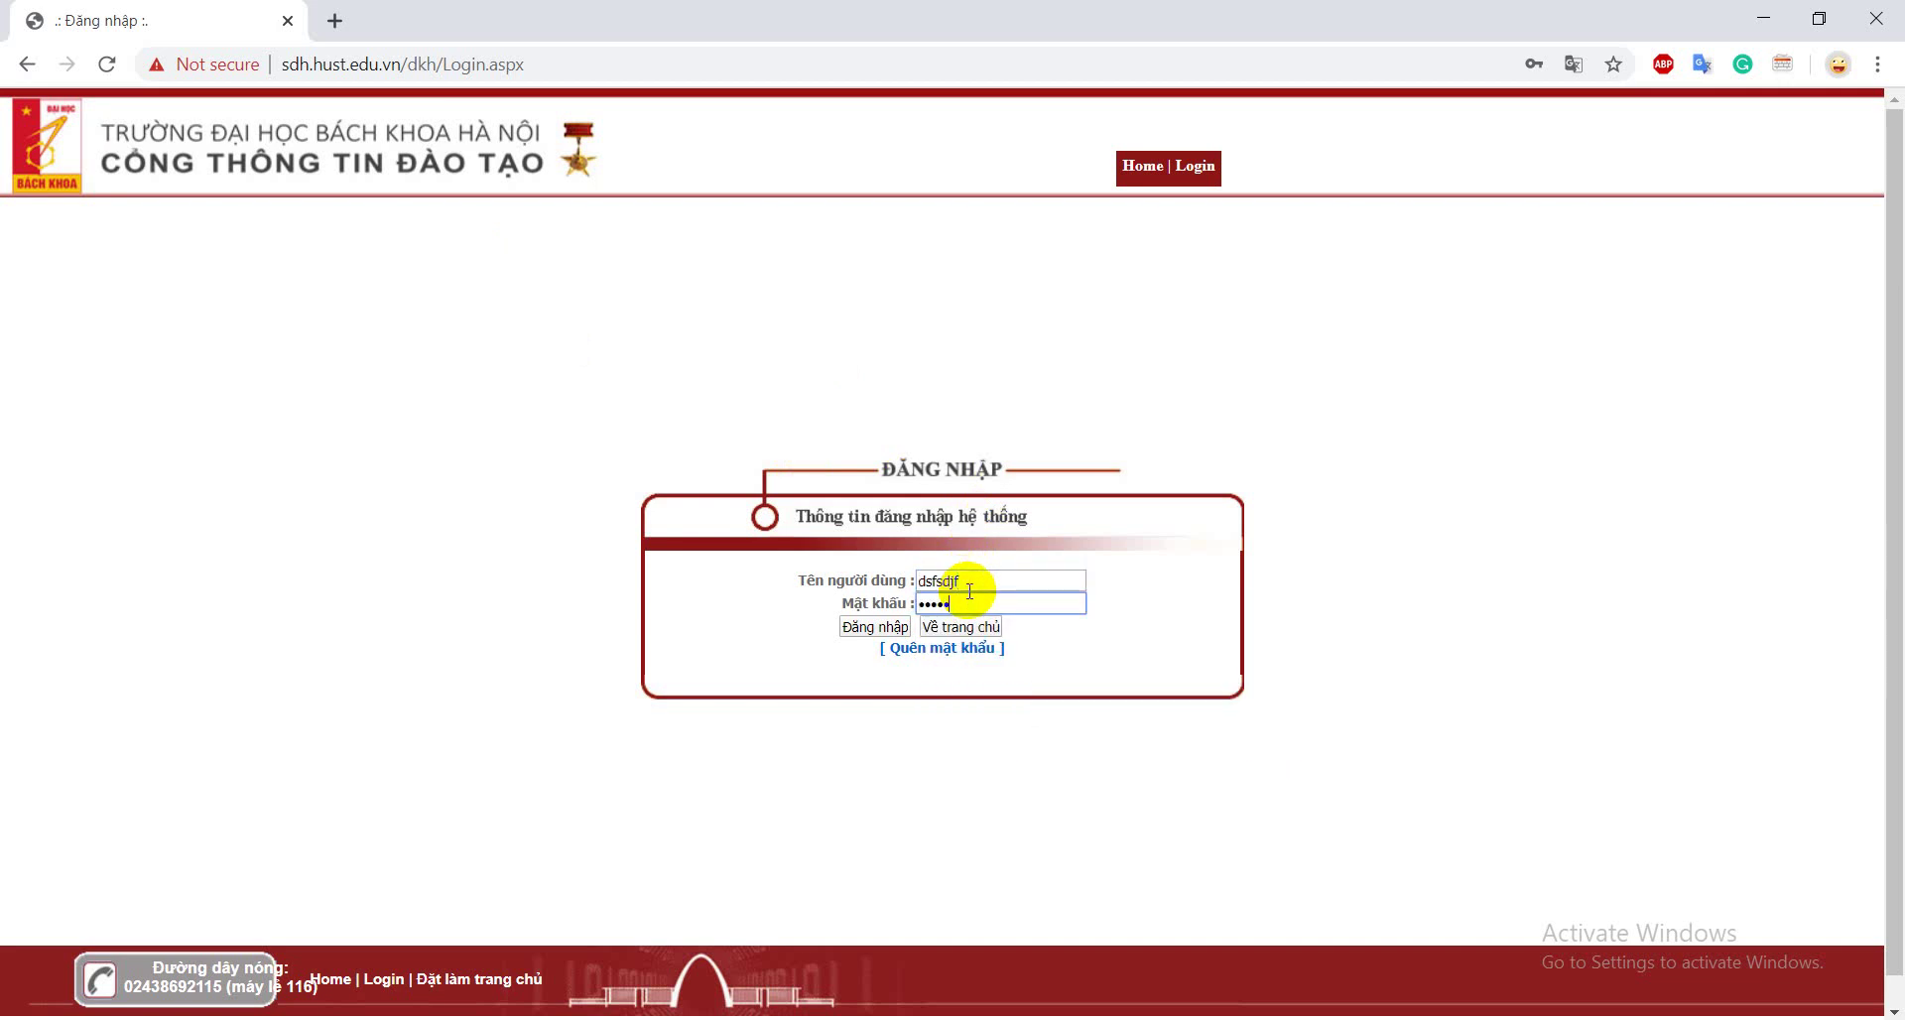
key(BackSpace)
key(BackSpace)
key(BackSpace)
key(BackSpace)
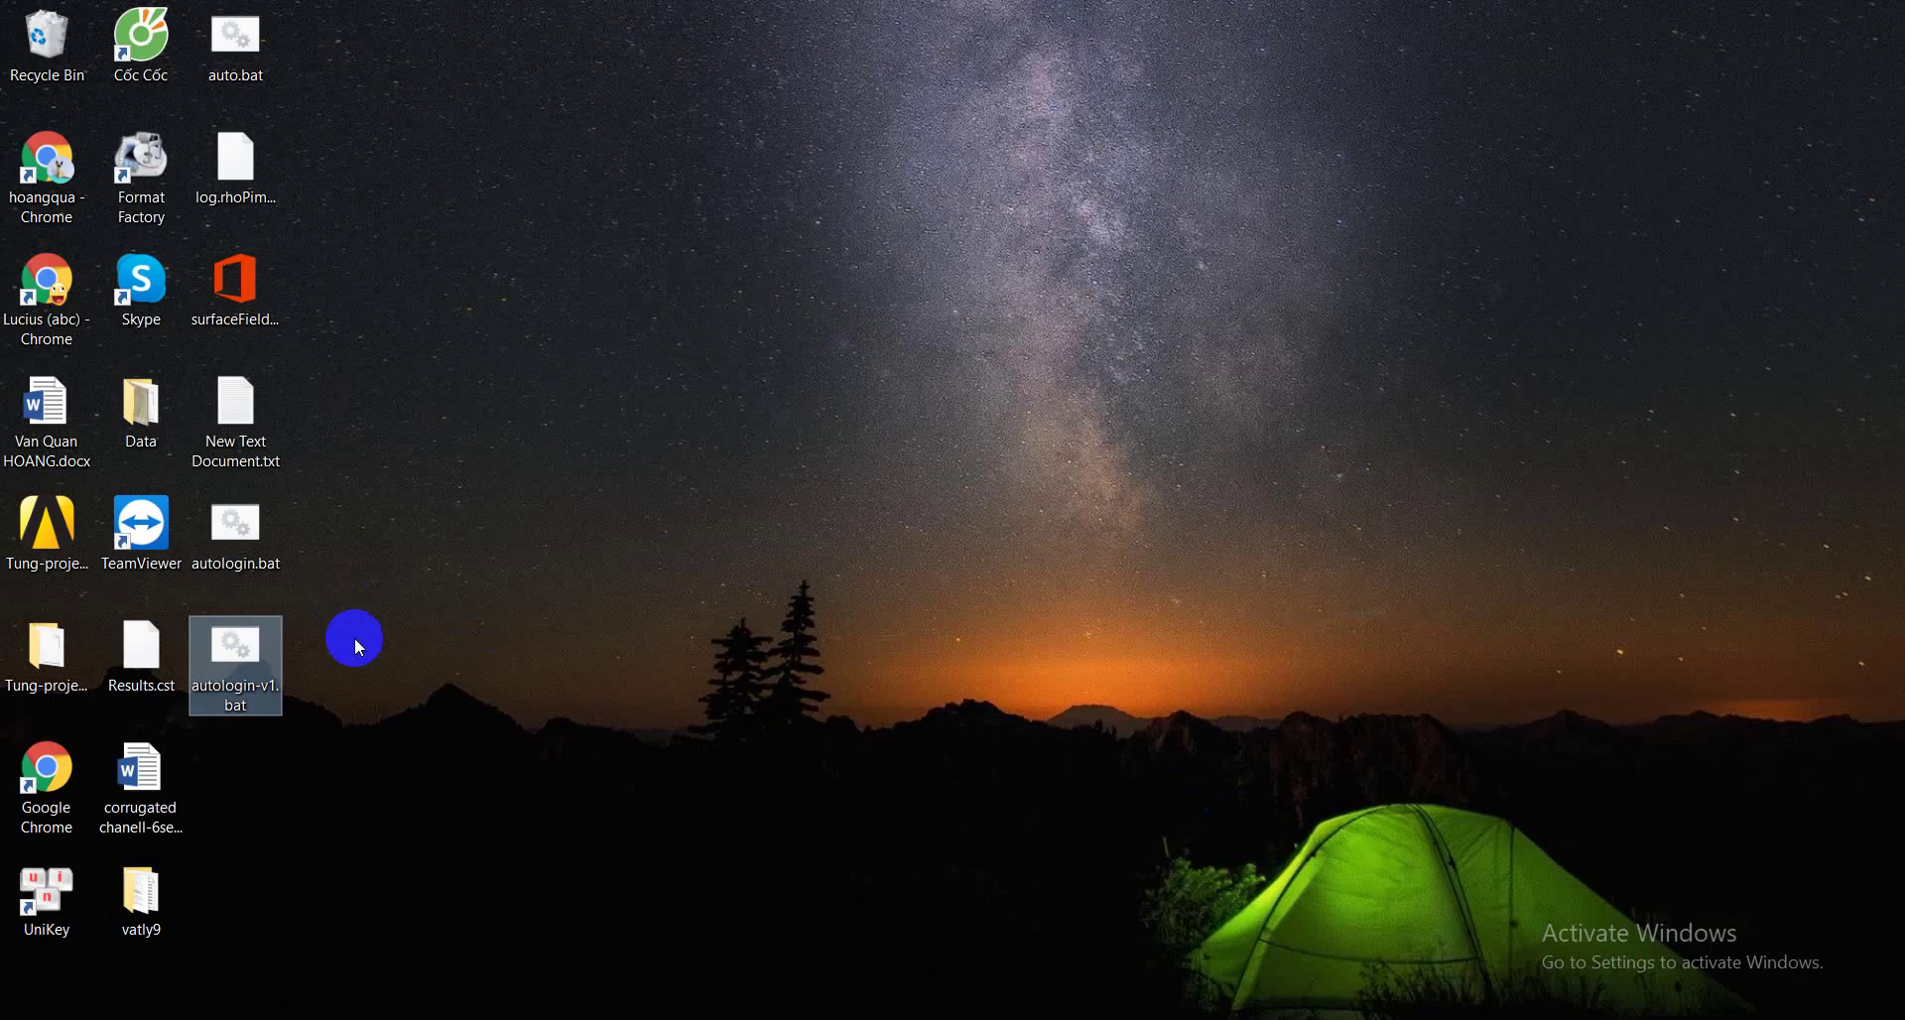
Step: Open autologin-v1.bat from the desktop in Notepad and maximize the window
right_click(506, 568)
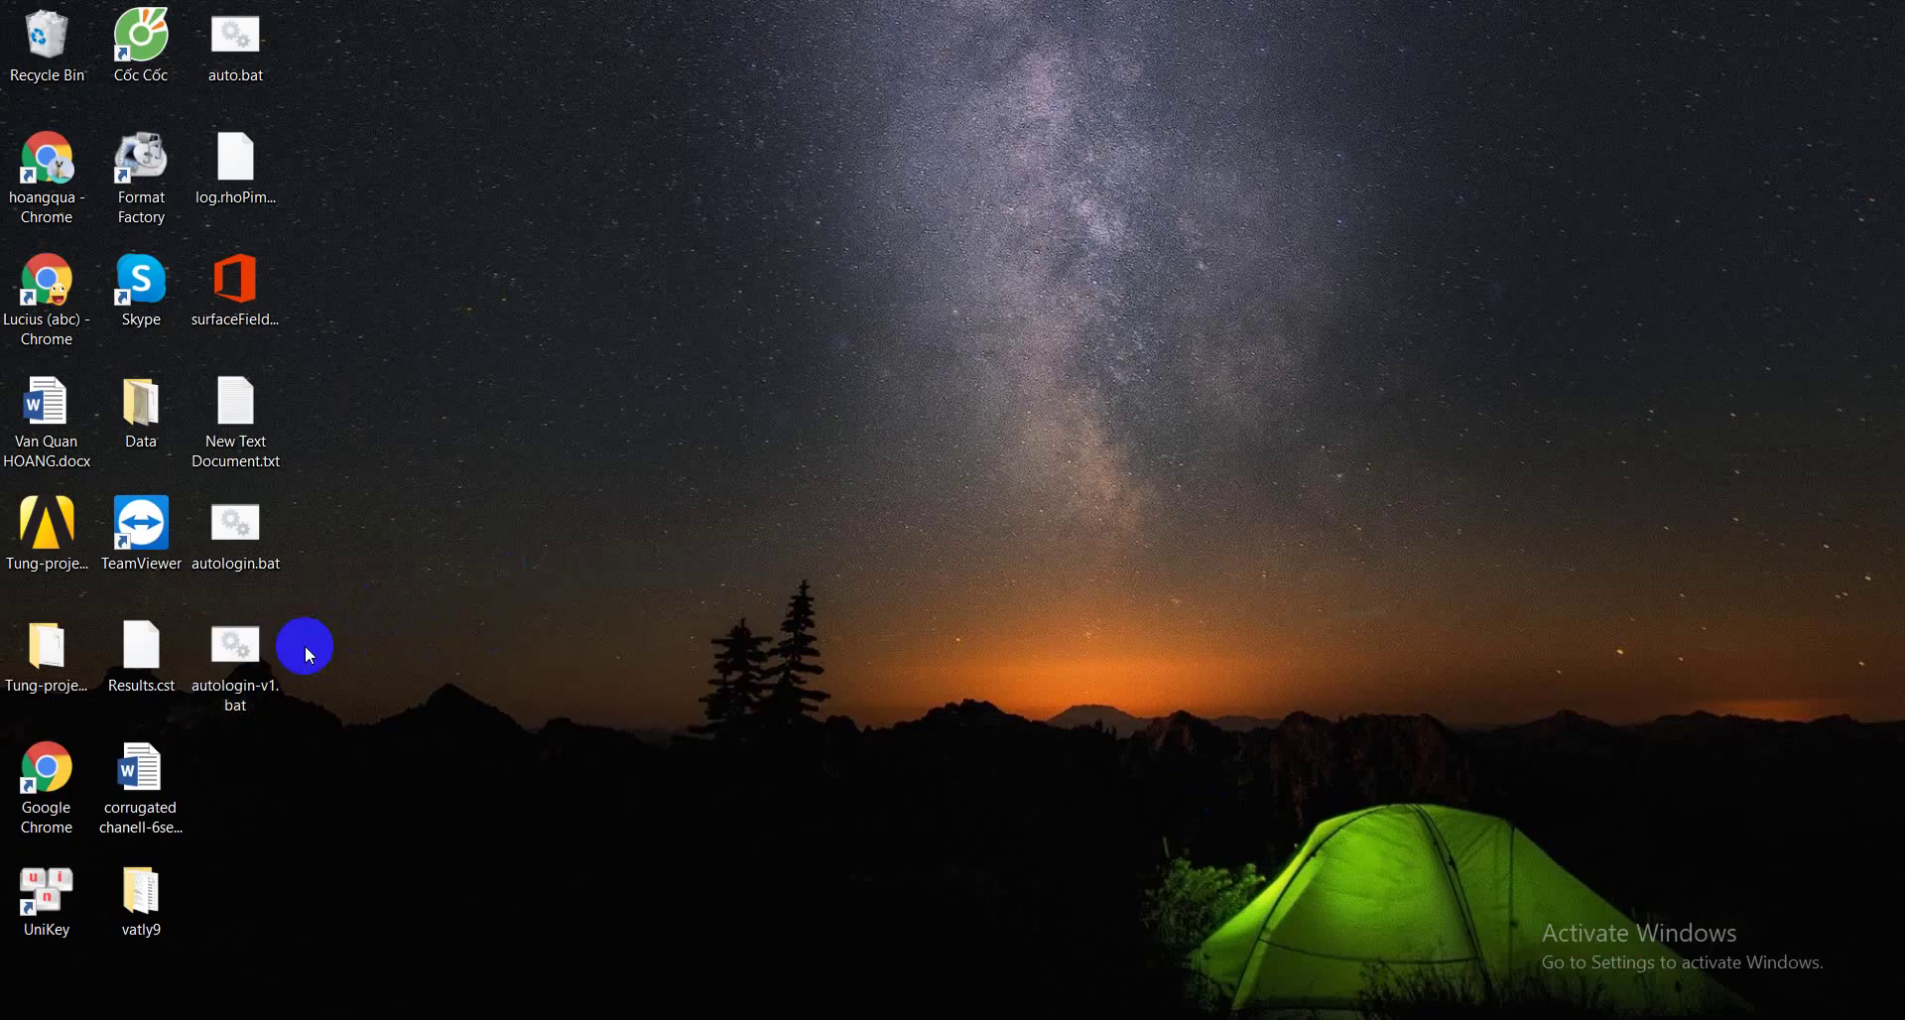
click(506, 568)
click(238, 653)
right_click(238, 652)
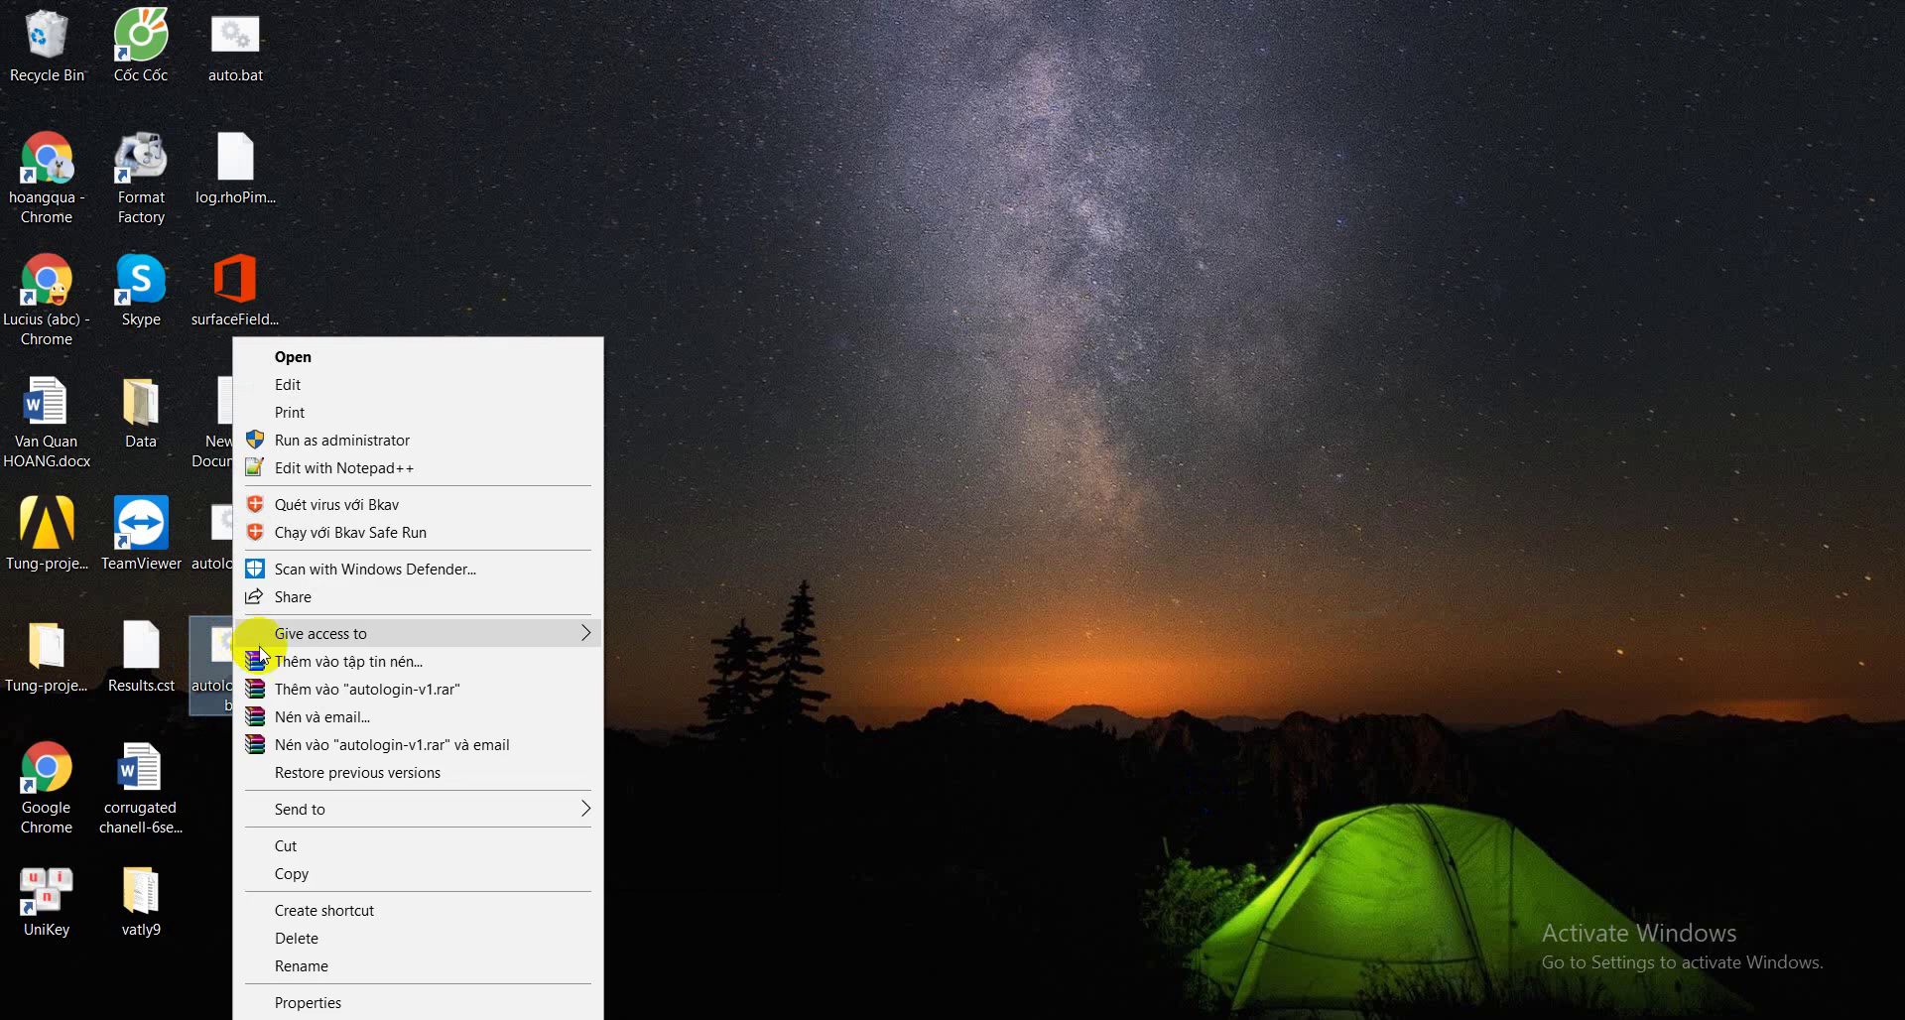
click(313, 395)
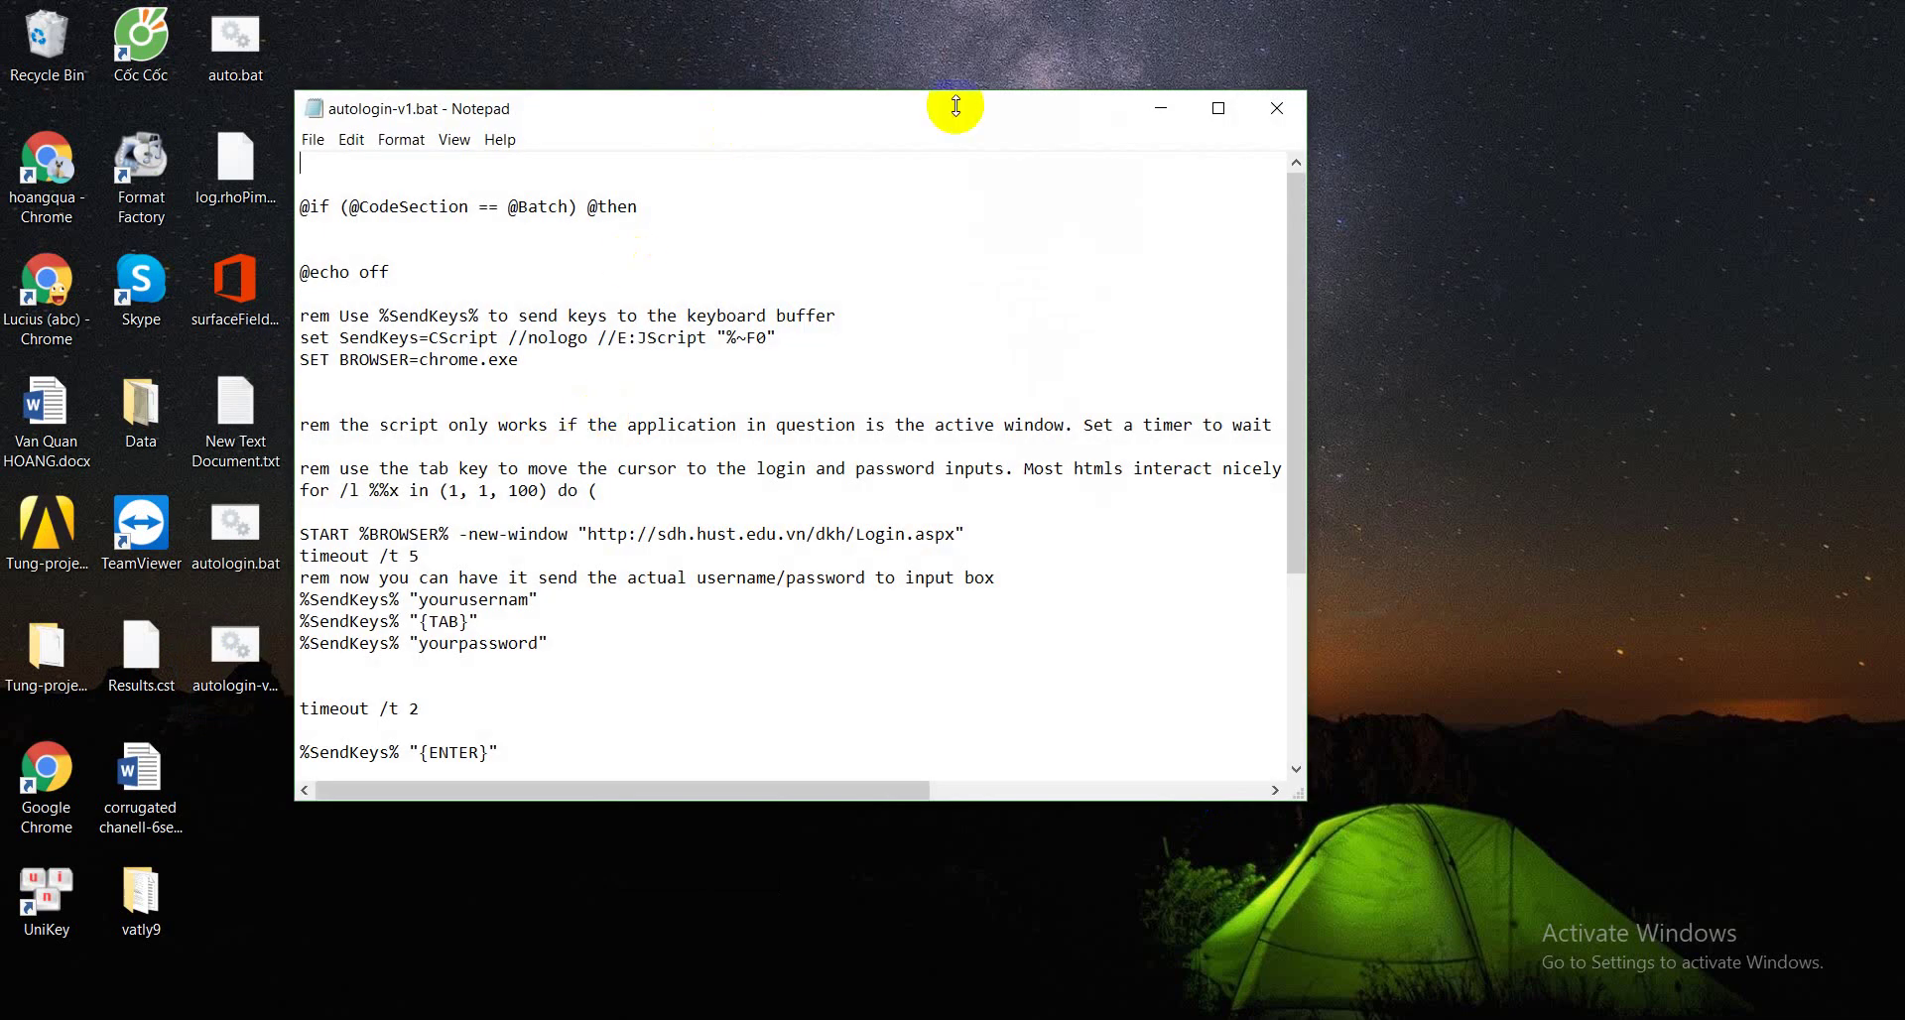
click(1219, 108)
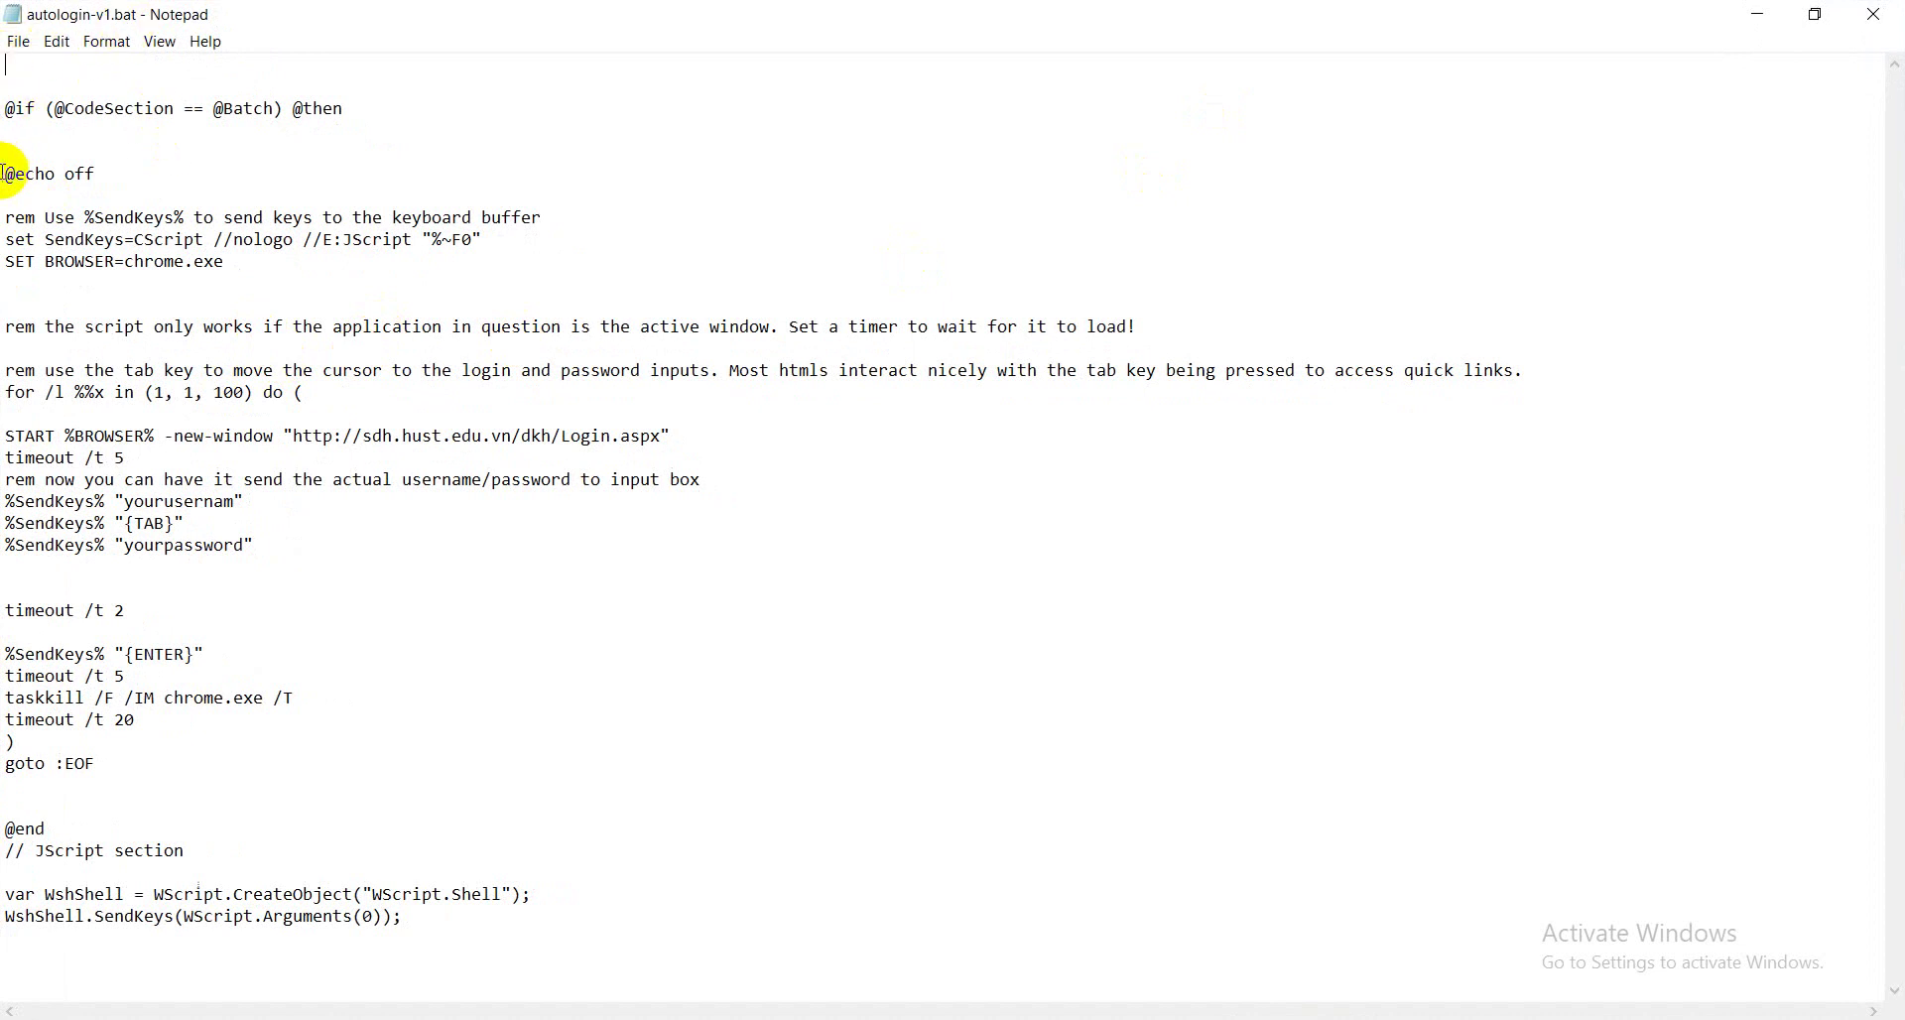
drag(8, 220, 502, 230)
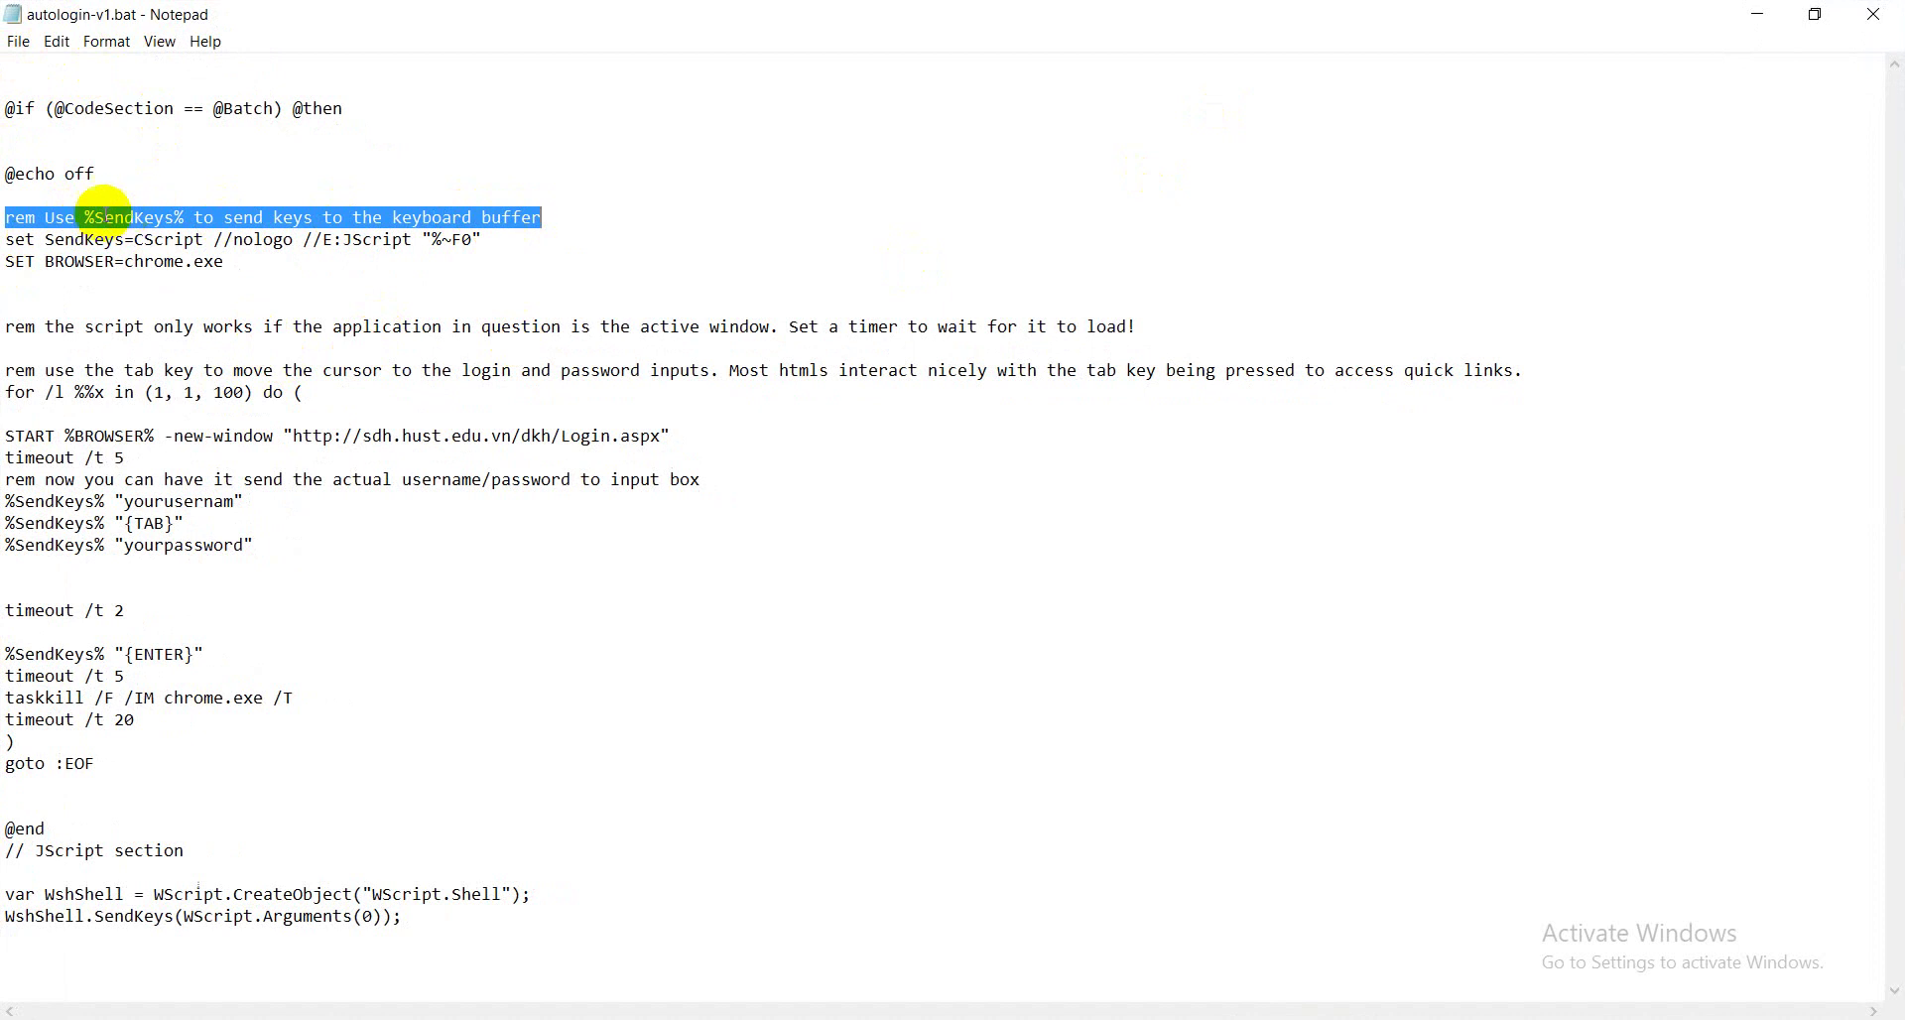
drag(86, 218, 185, 220)
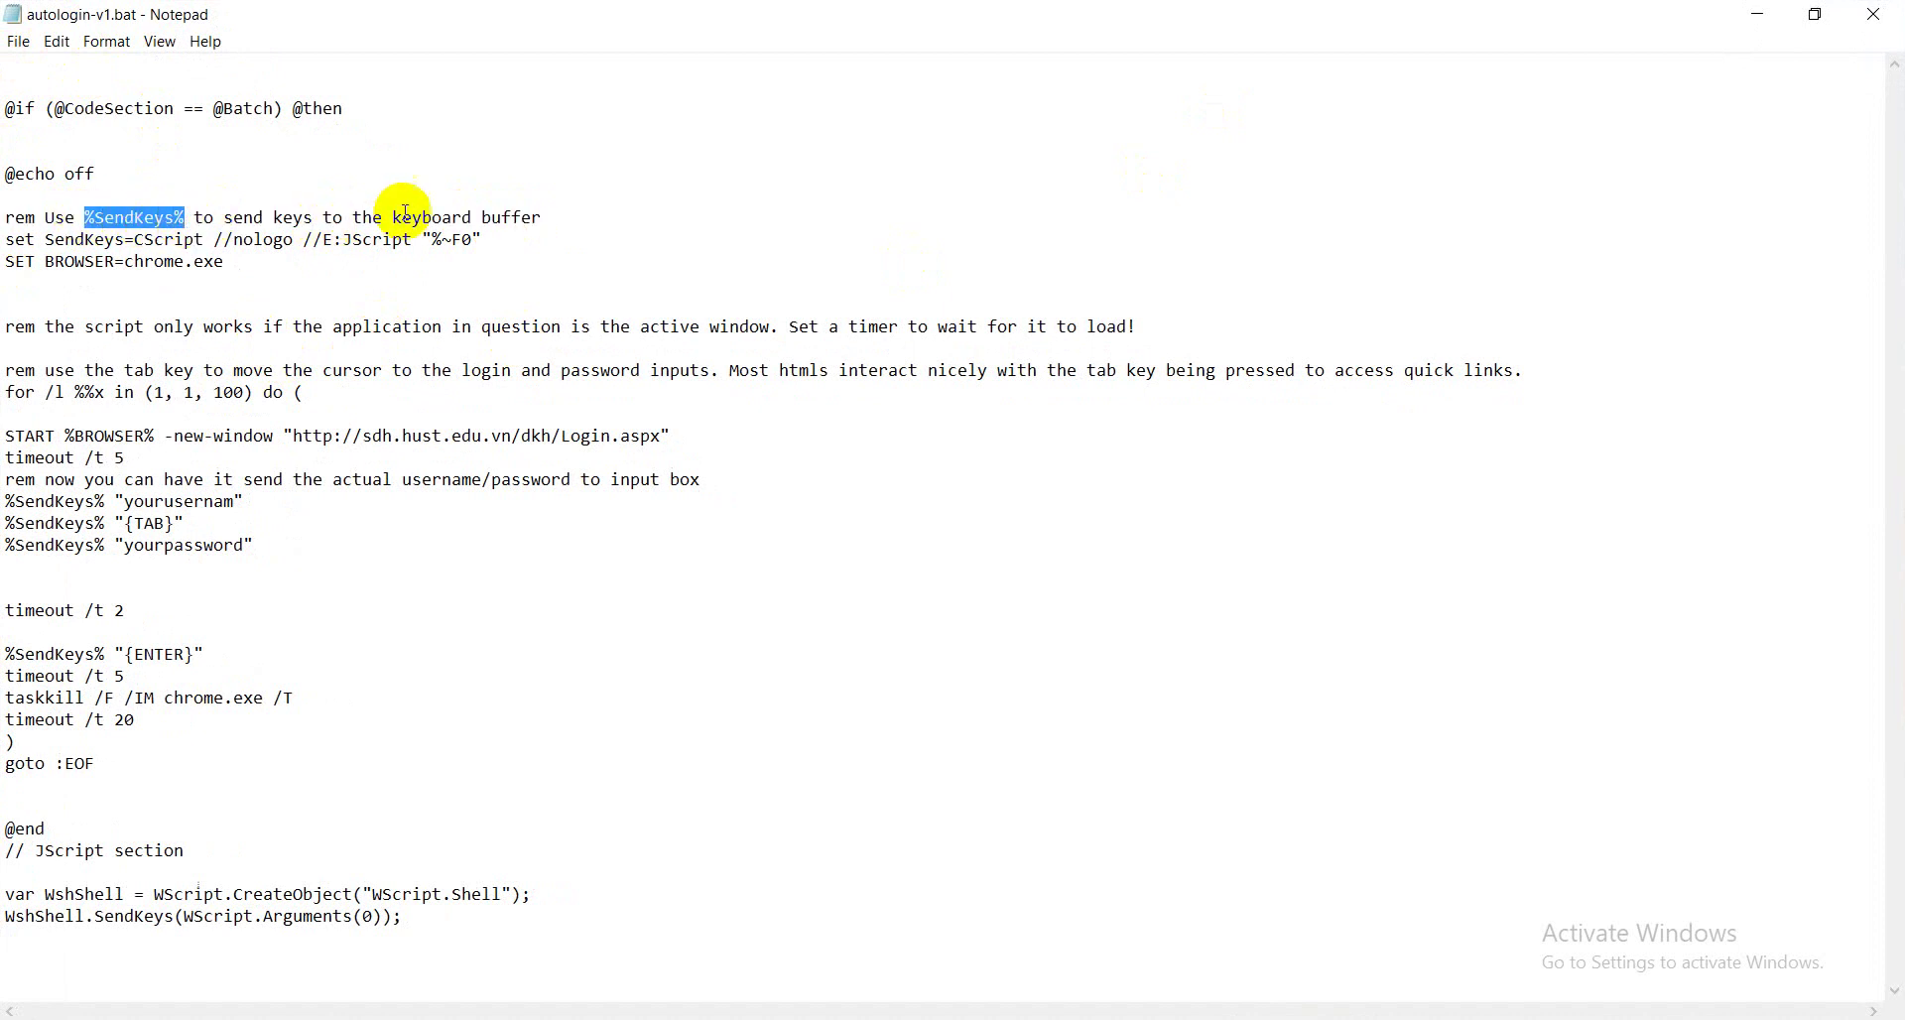
drag(388, 221, 523, 218)
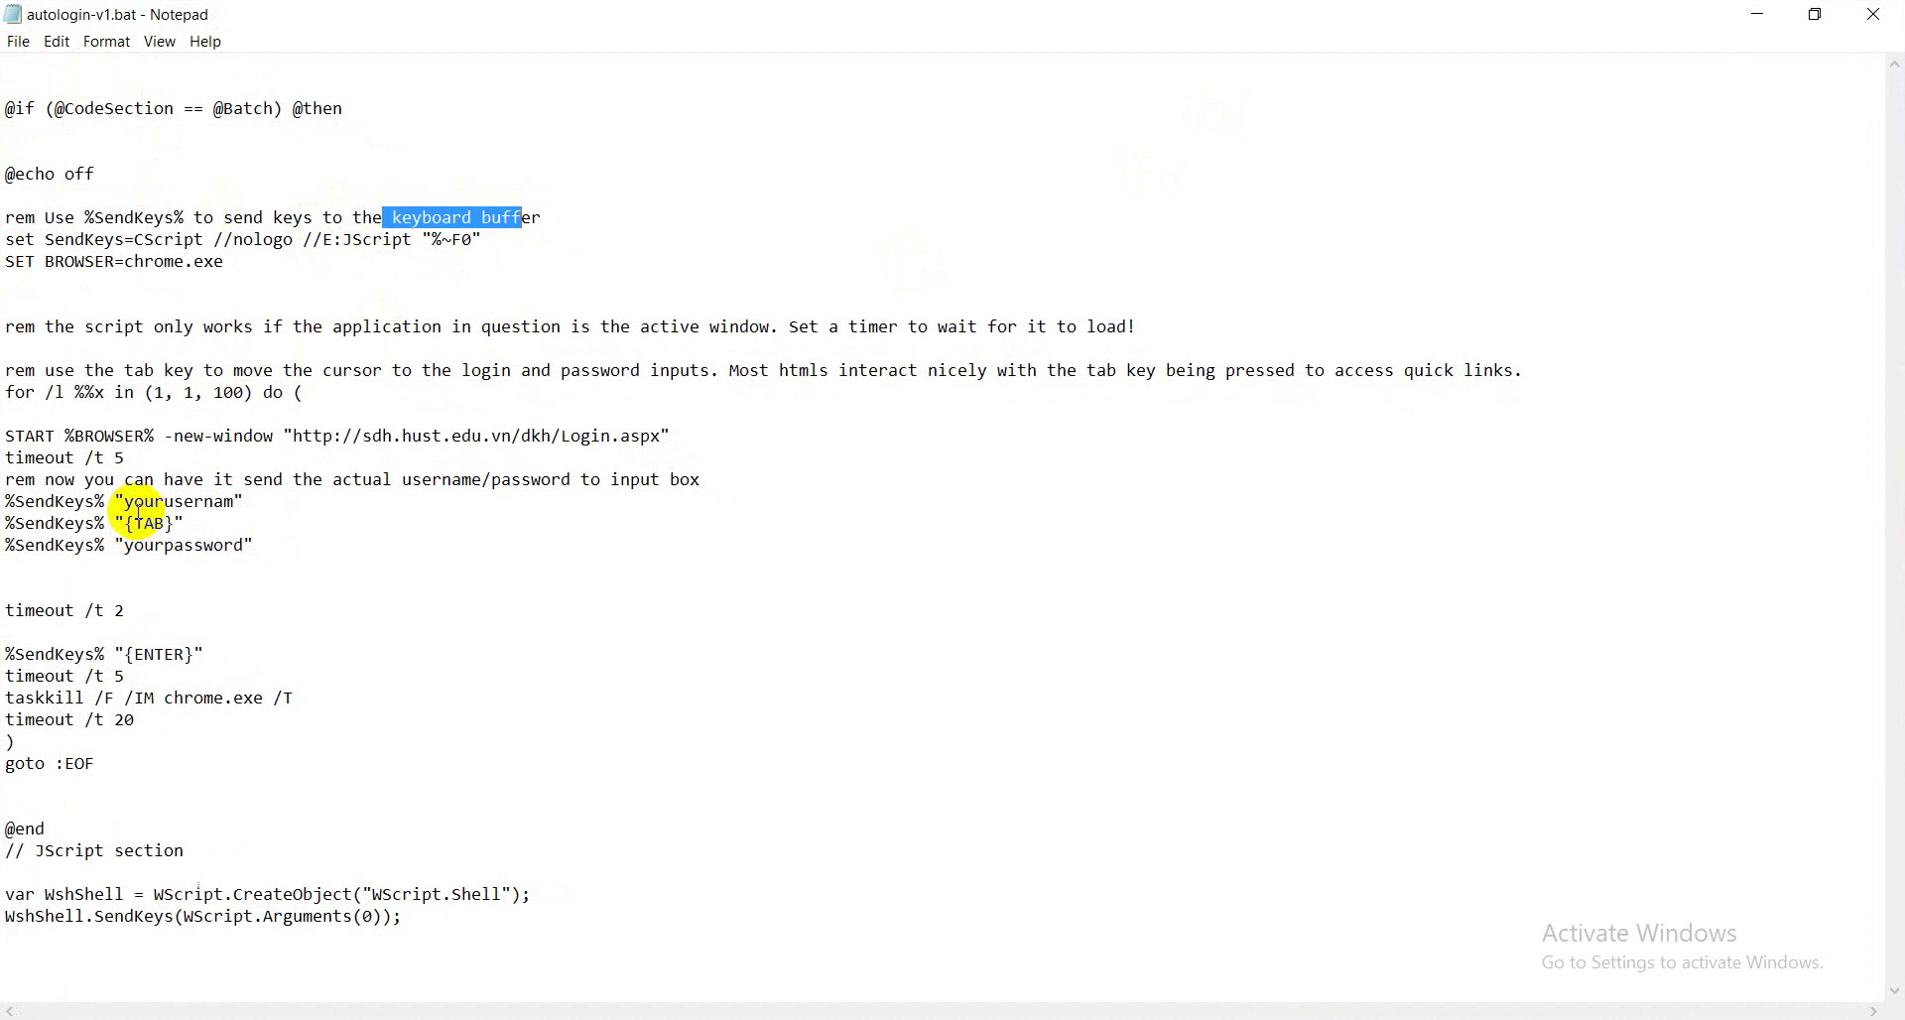
drag(8, 501, 236, 501)
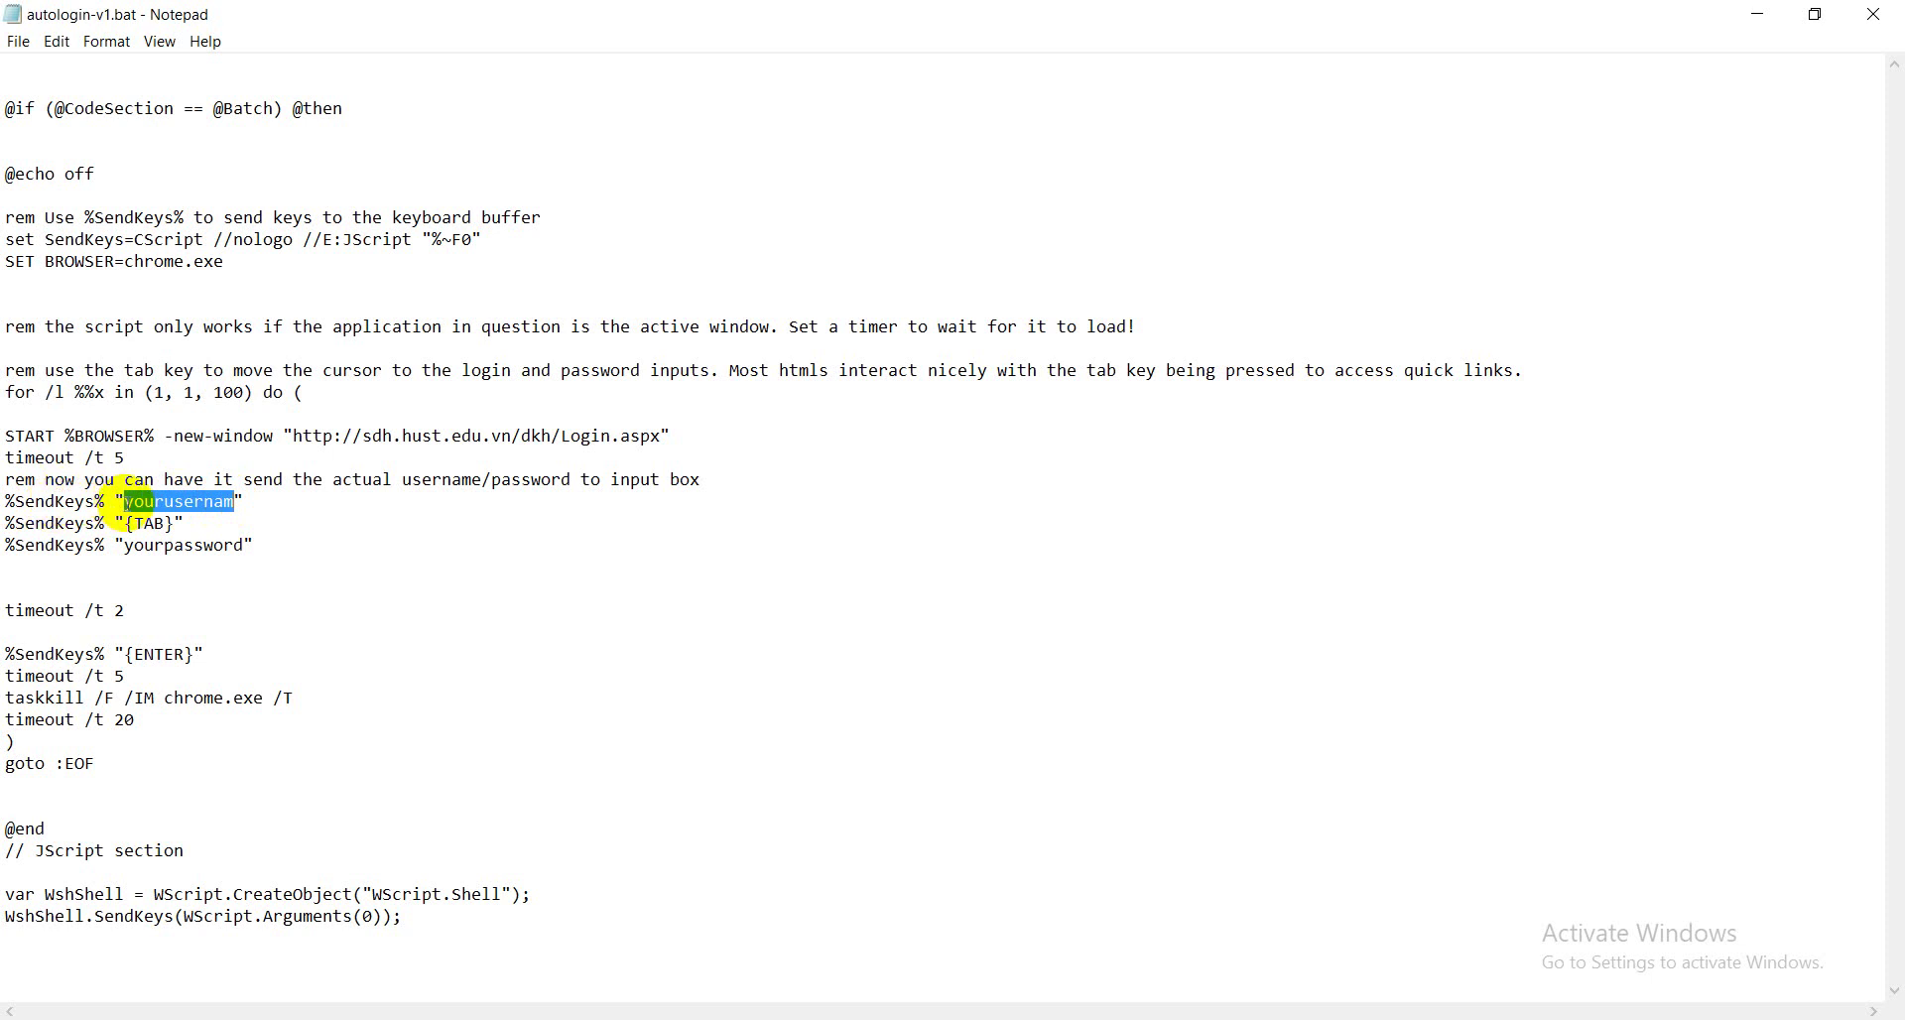
mouse_move(125, 501)
mouse_down()
mouse_move(237, 501)
mouse_move(155, 523)
mouse_move(242, 544)
mouse_up()
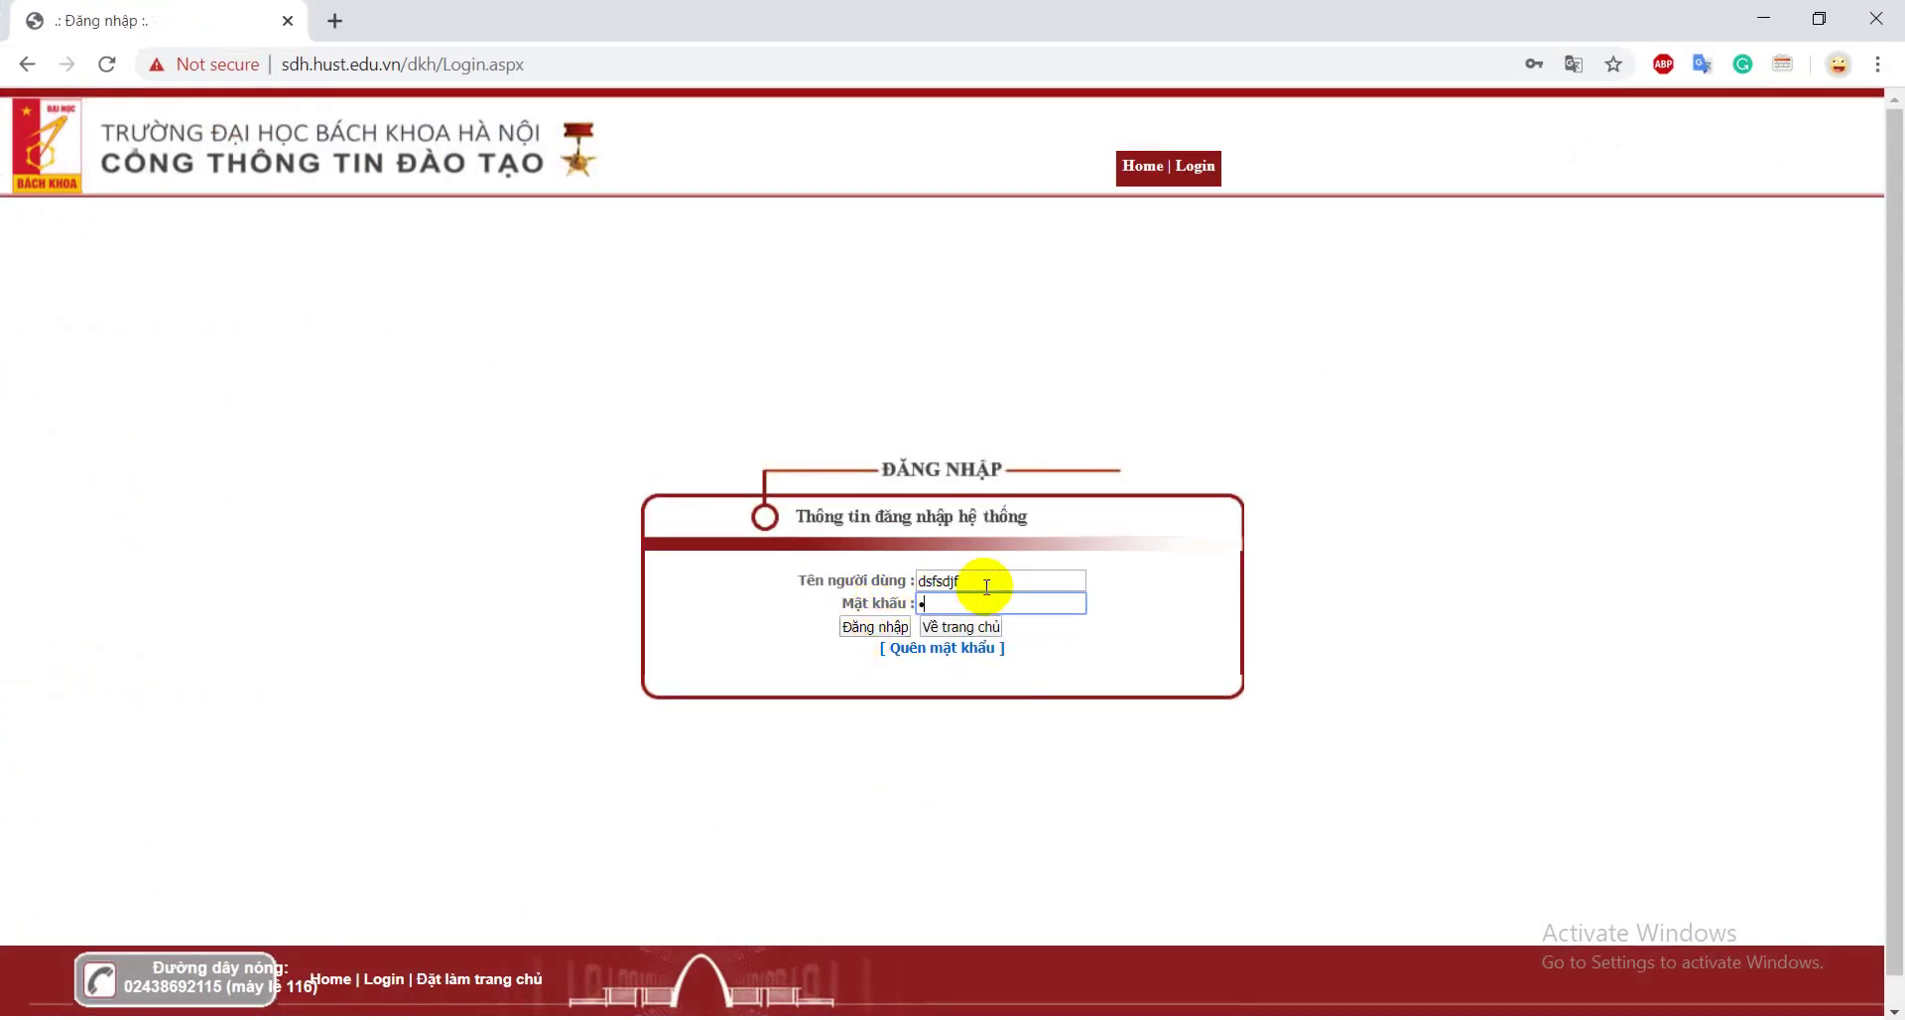
drag(987, 587, 821, 590)
text(dfdjf)
key(Tab)
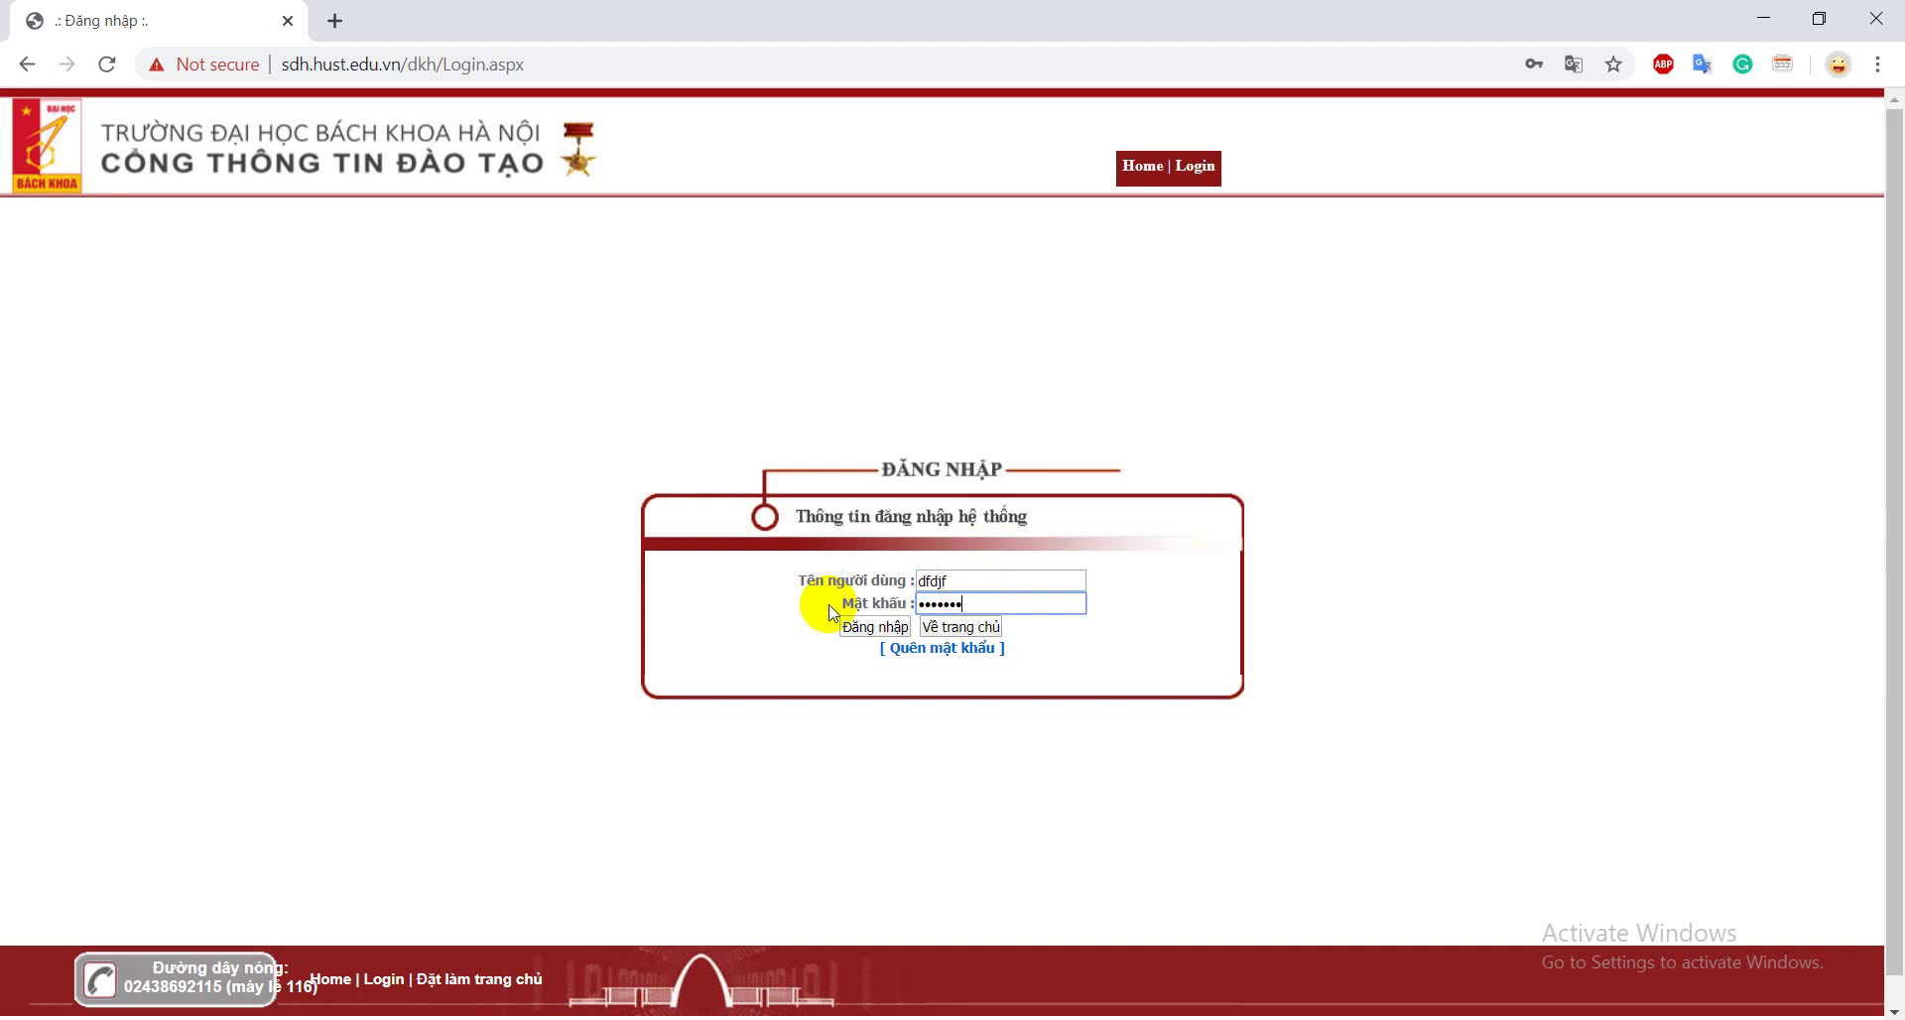
key(Return)
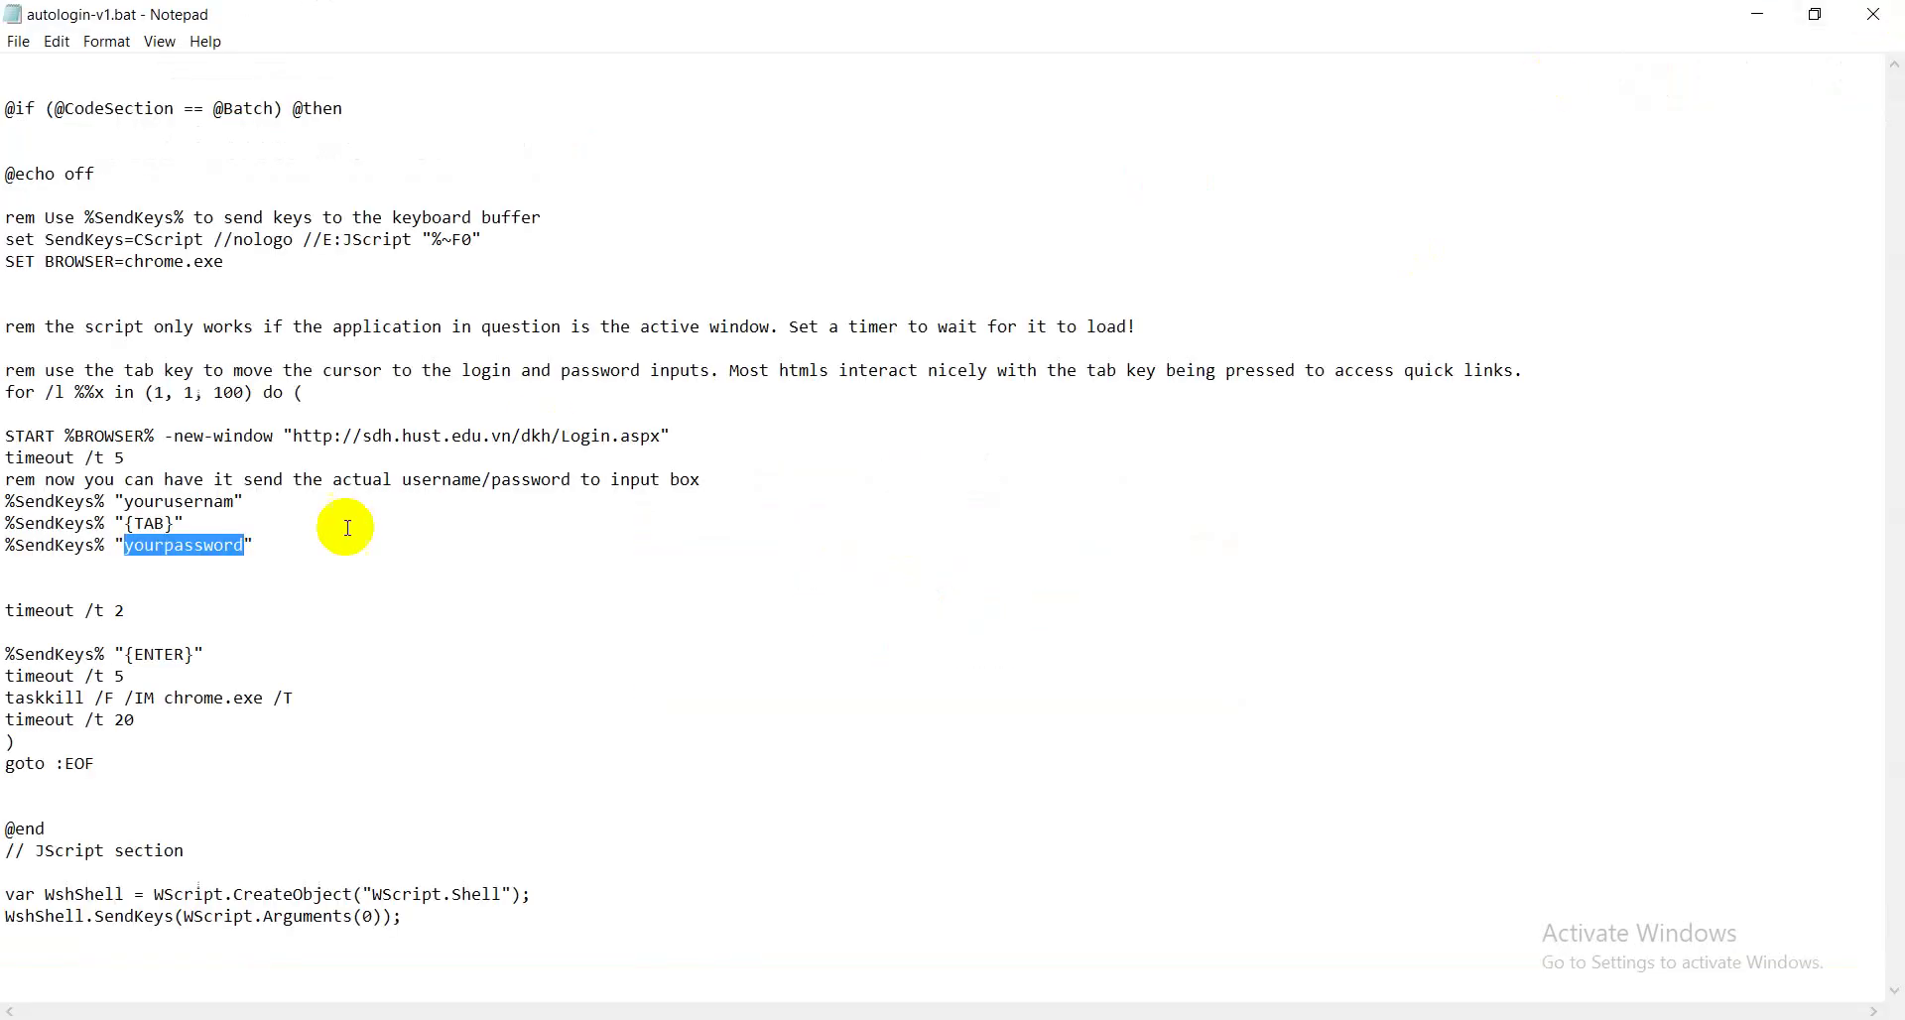
Step: Highlight the loop's login block, the chrome browser setting and the comment lines
drag(136, 721, 5, 458)
click(274, 561)
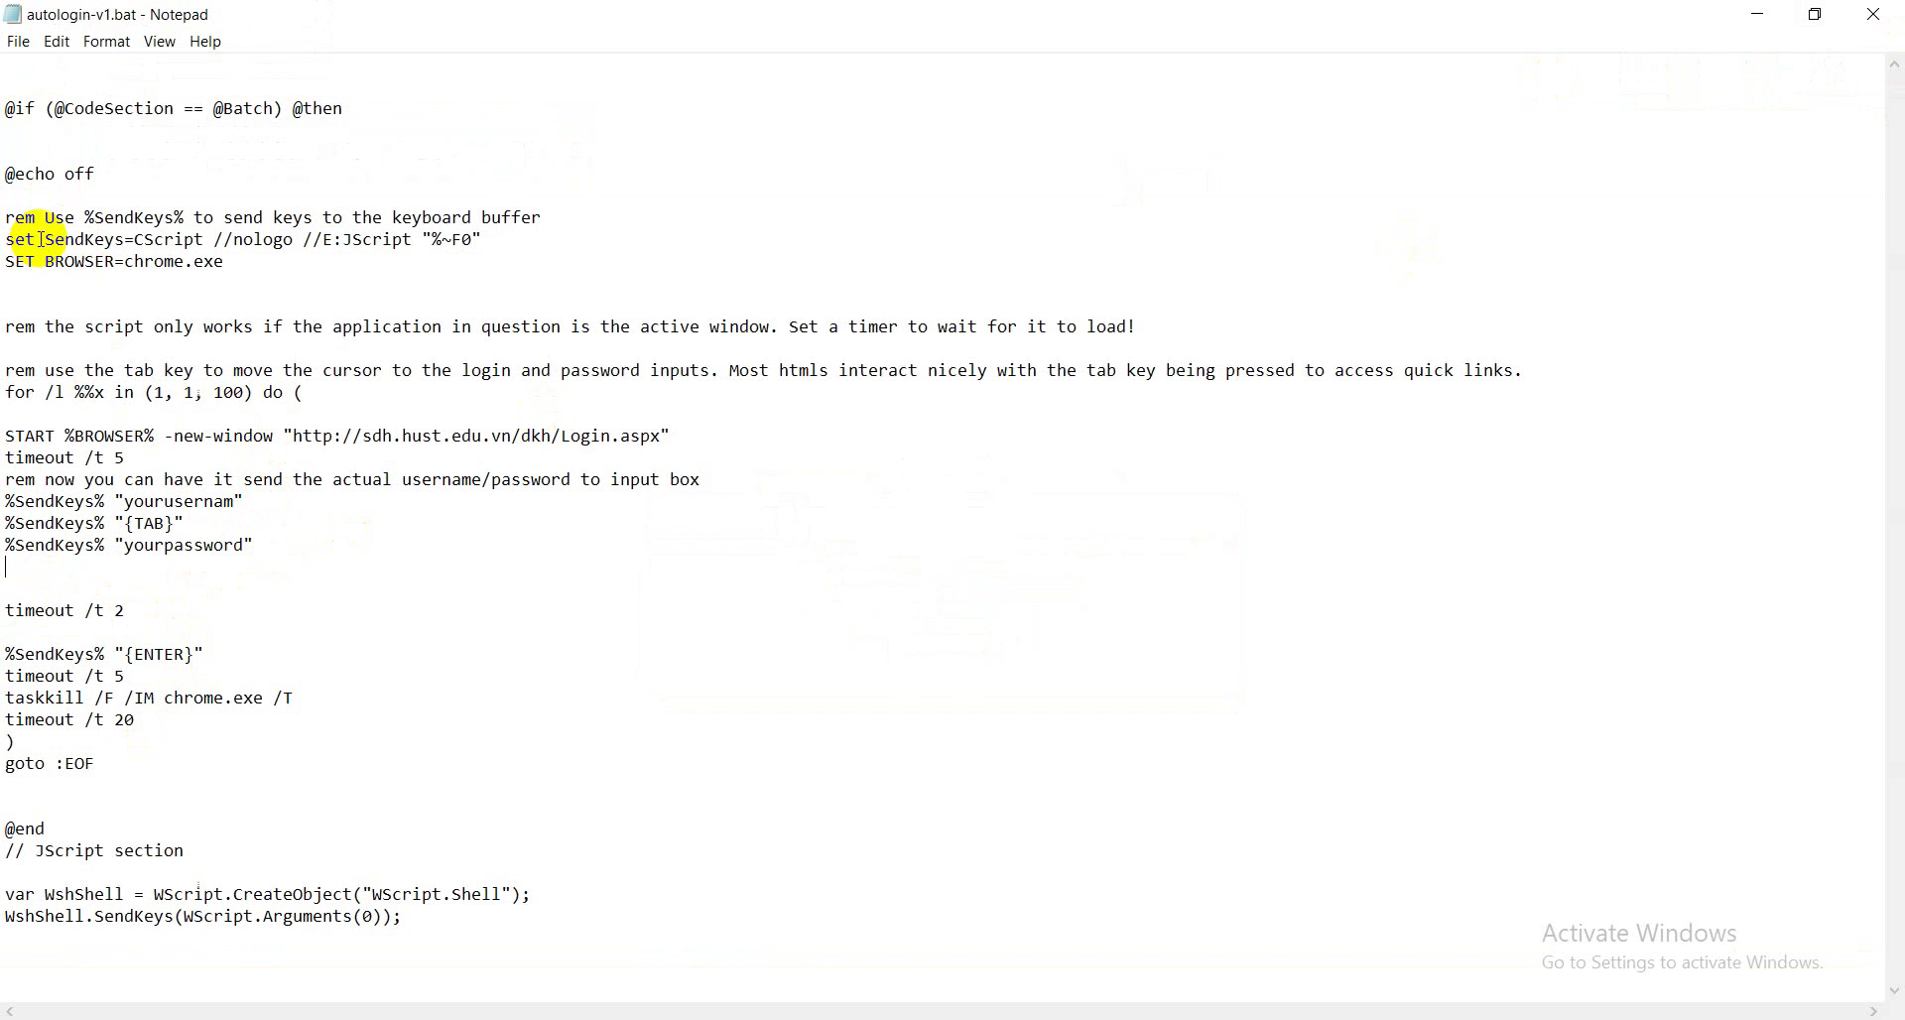
drag(8, 260, 204, 261)
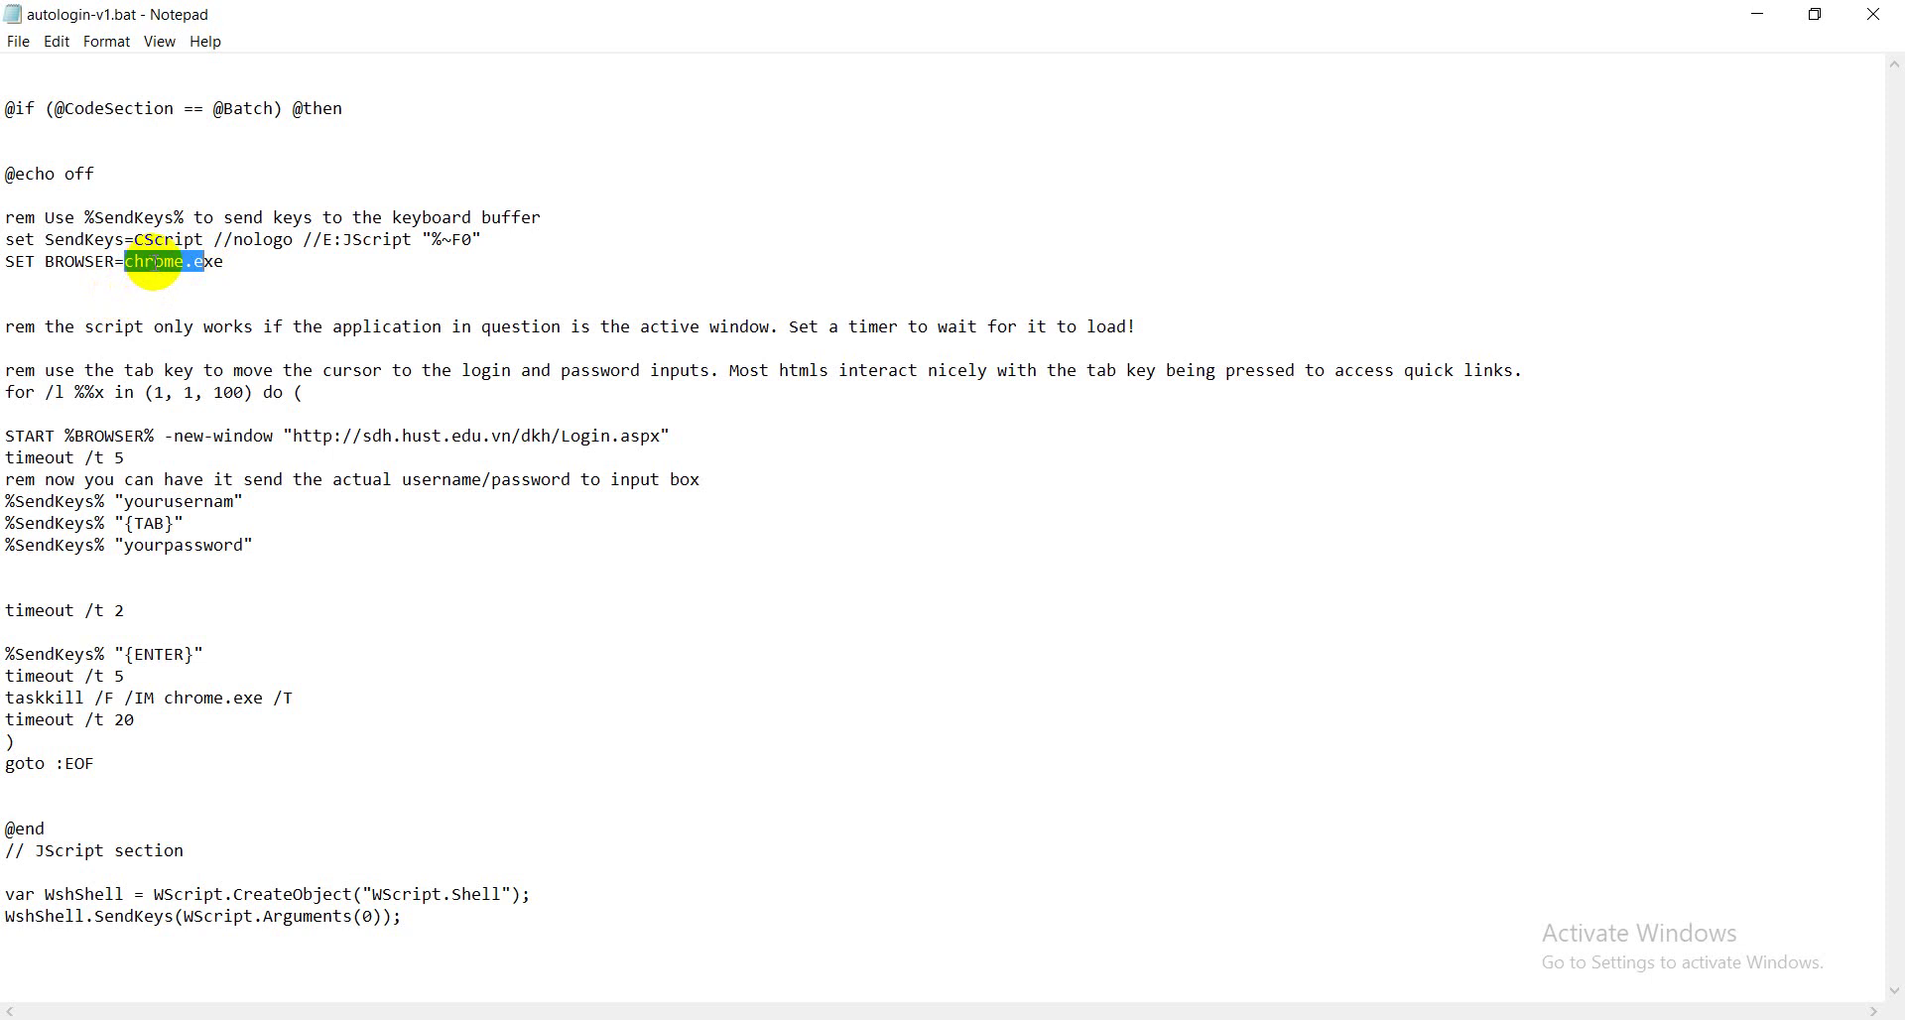
drag(222, 261, 137, 258)
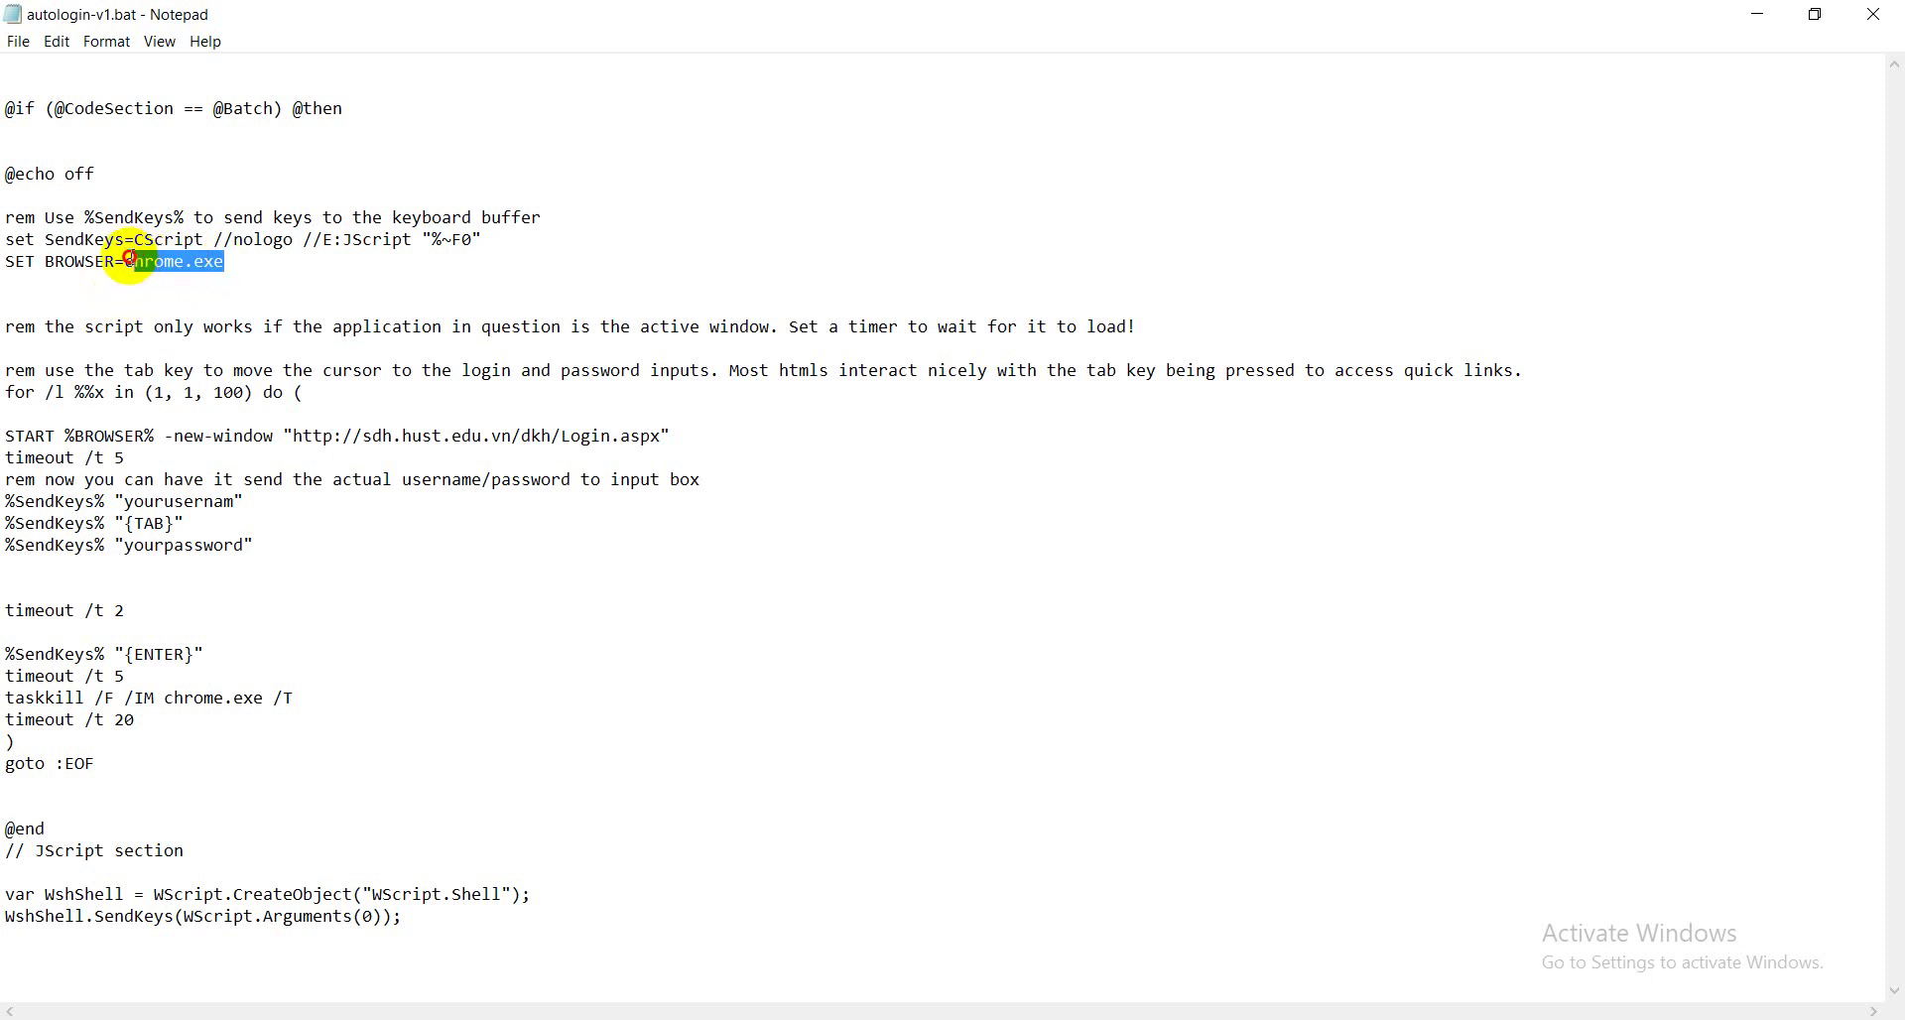
drag(8, 327, 893, 391)
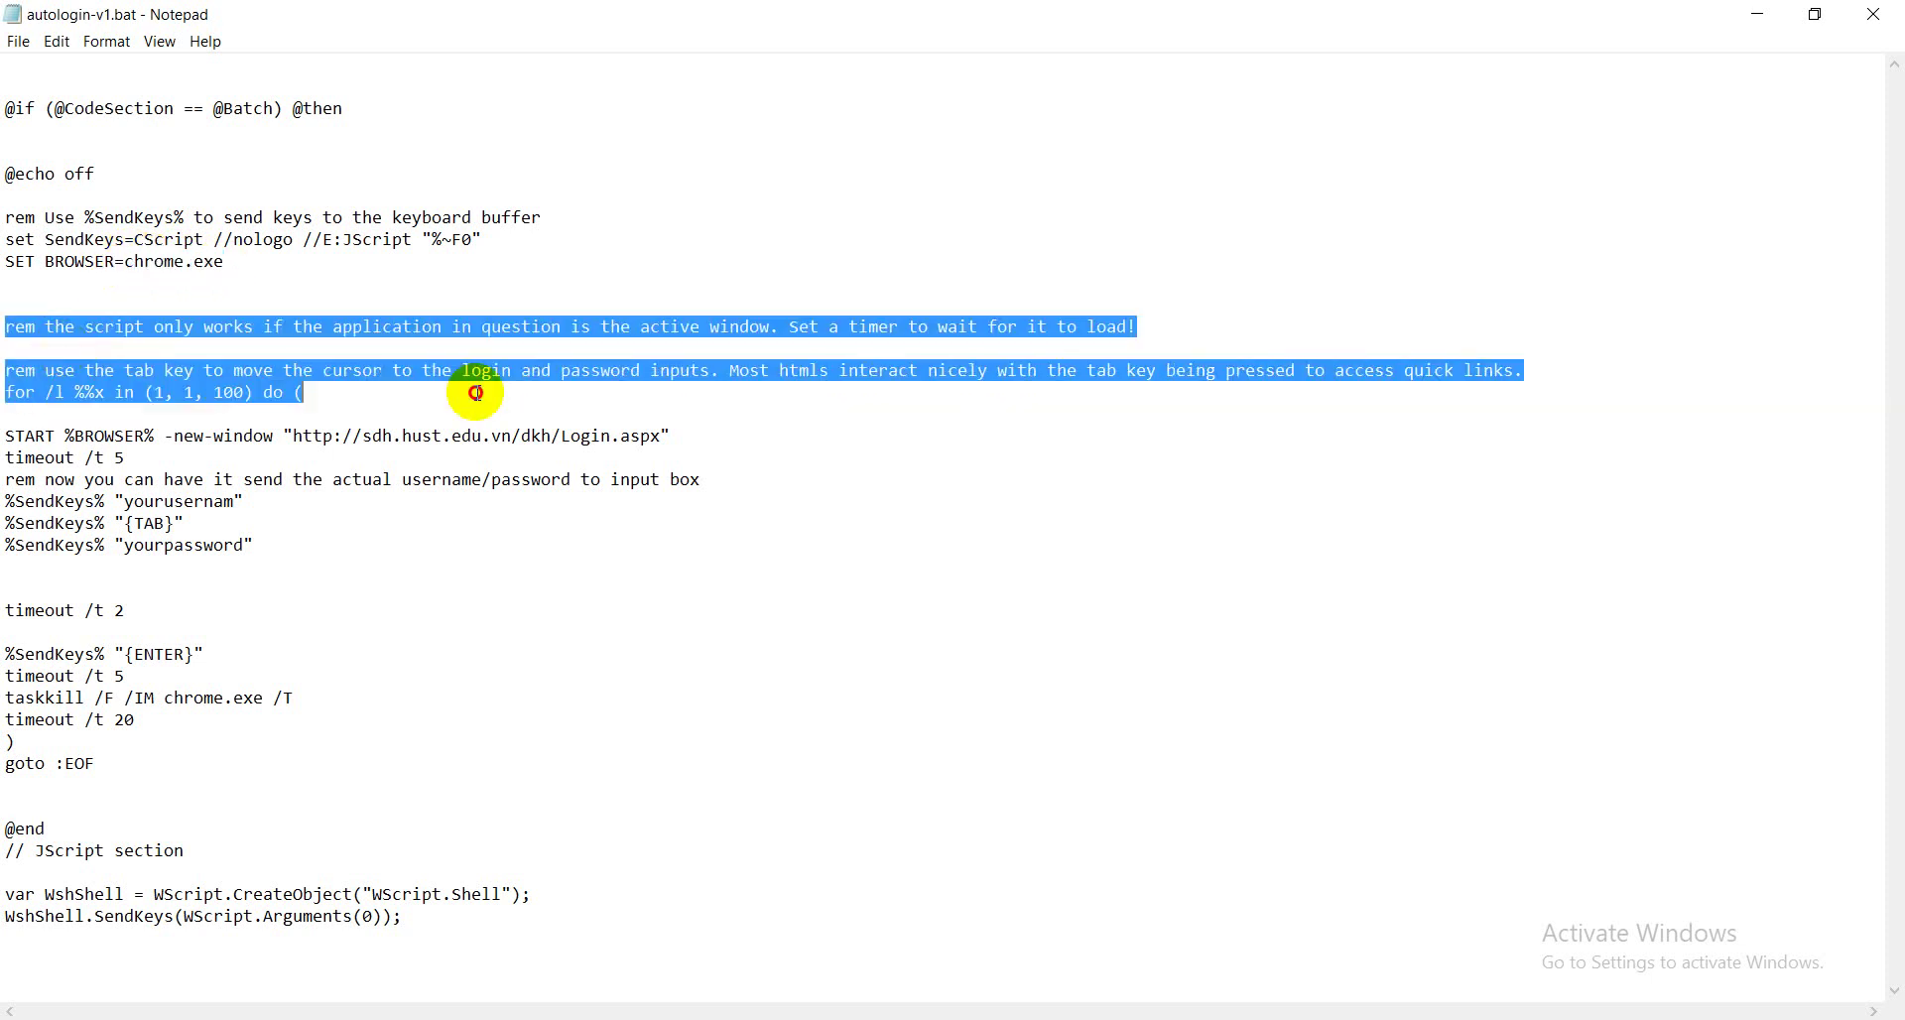
click(232, 434)
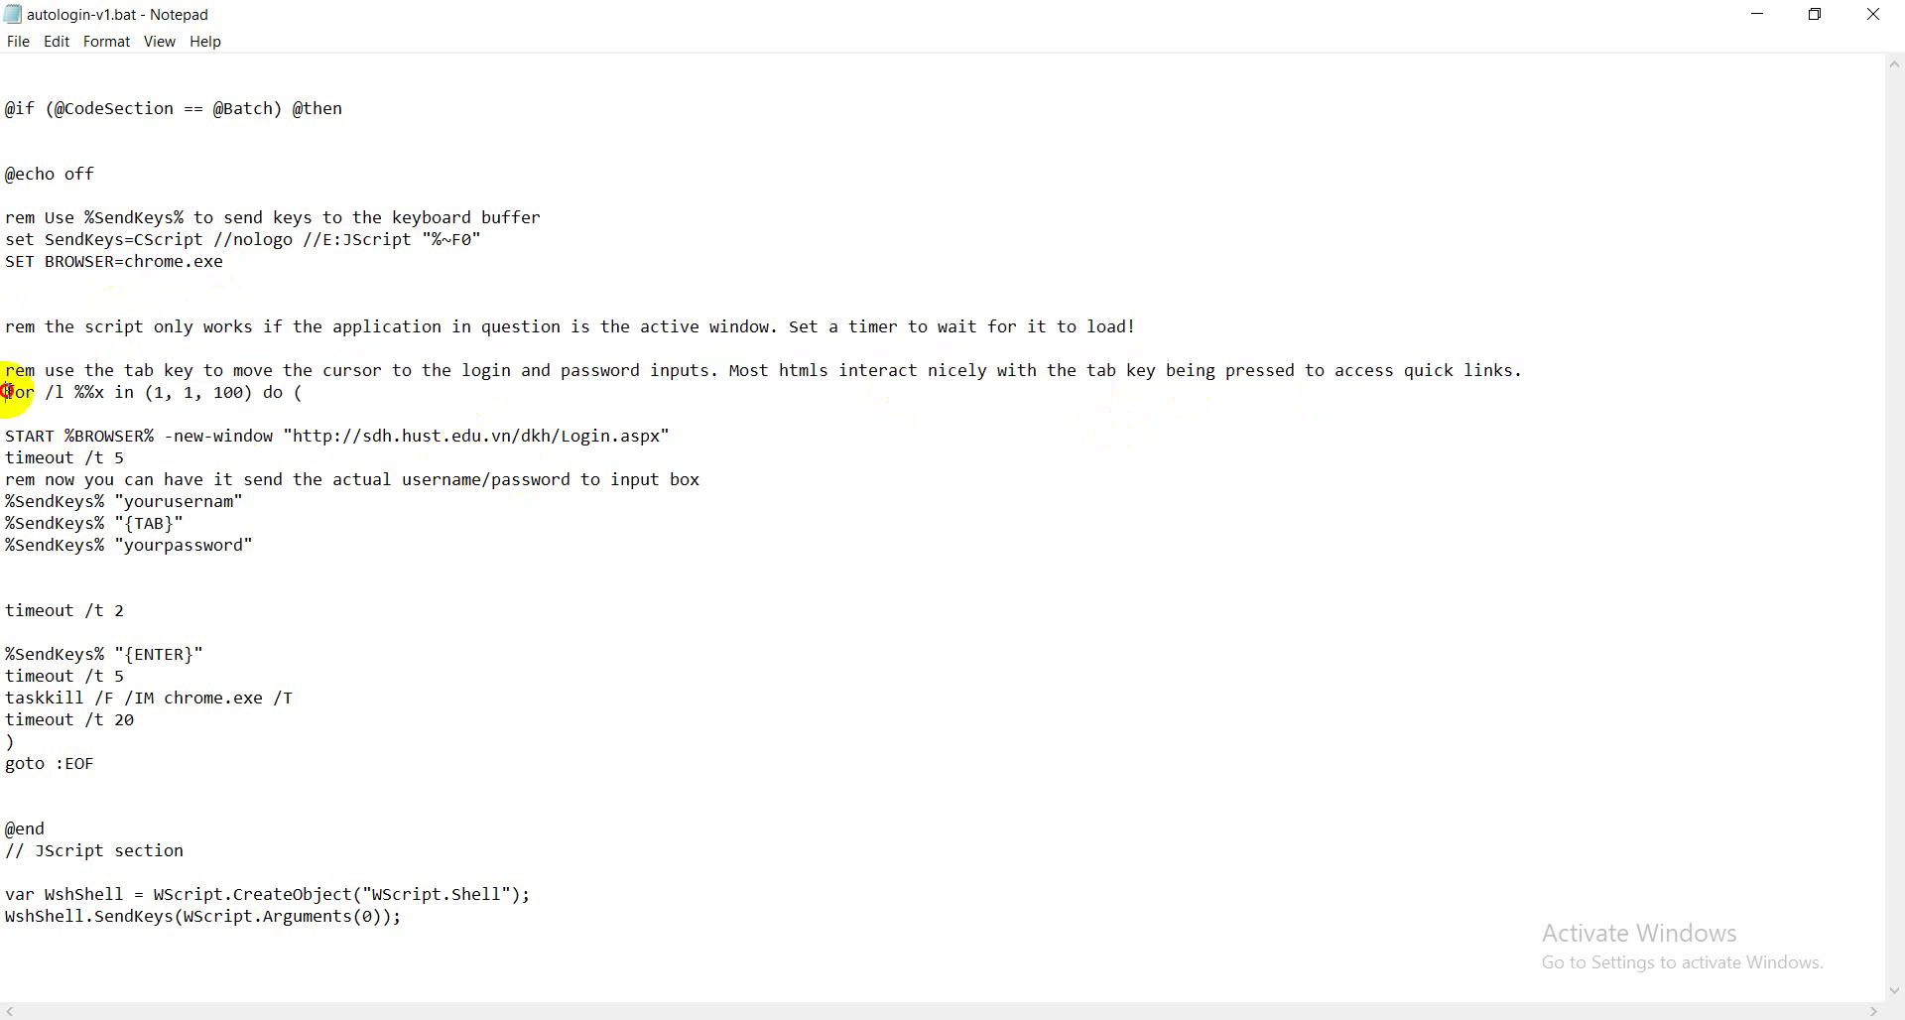
Step: Briefly change the for /l loop count, then restore it to 100
drag(8, 391, 297, 426)
click(234, 393)
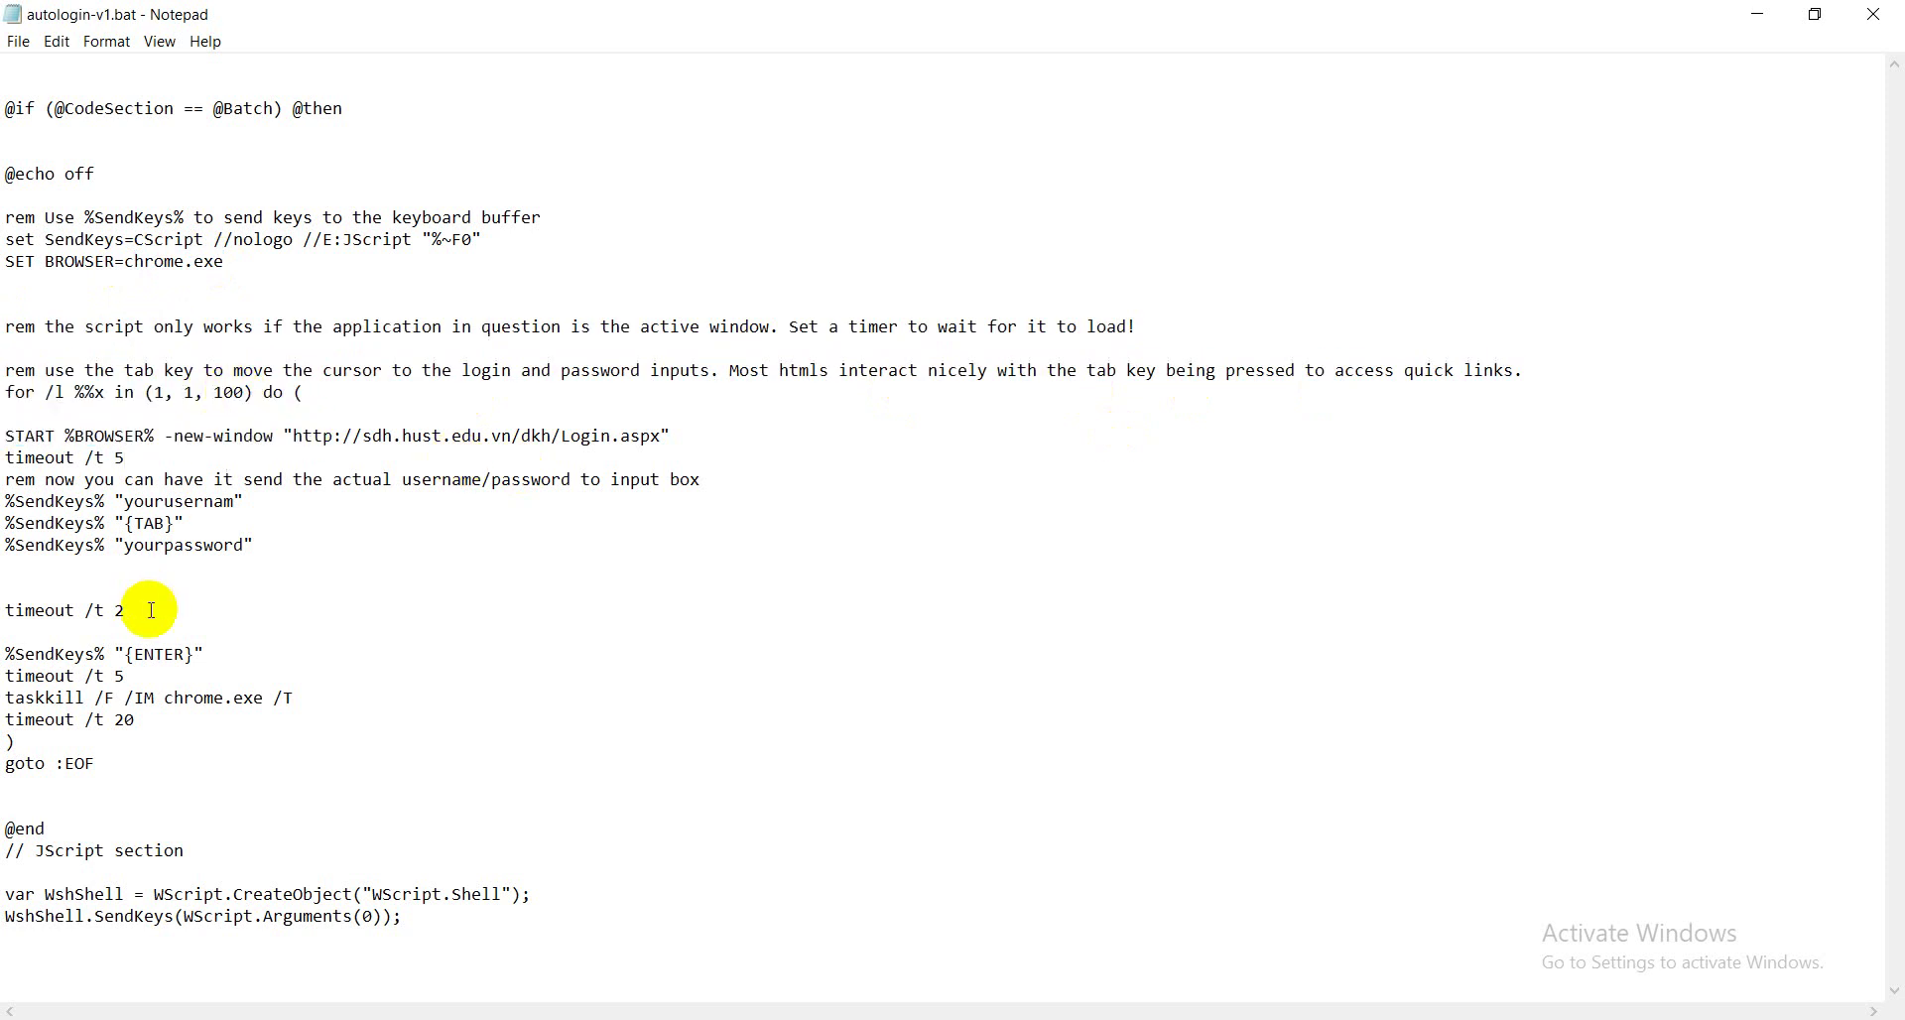
text(0)
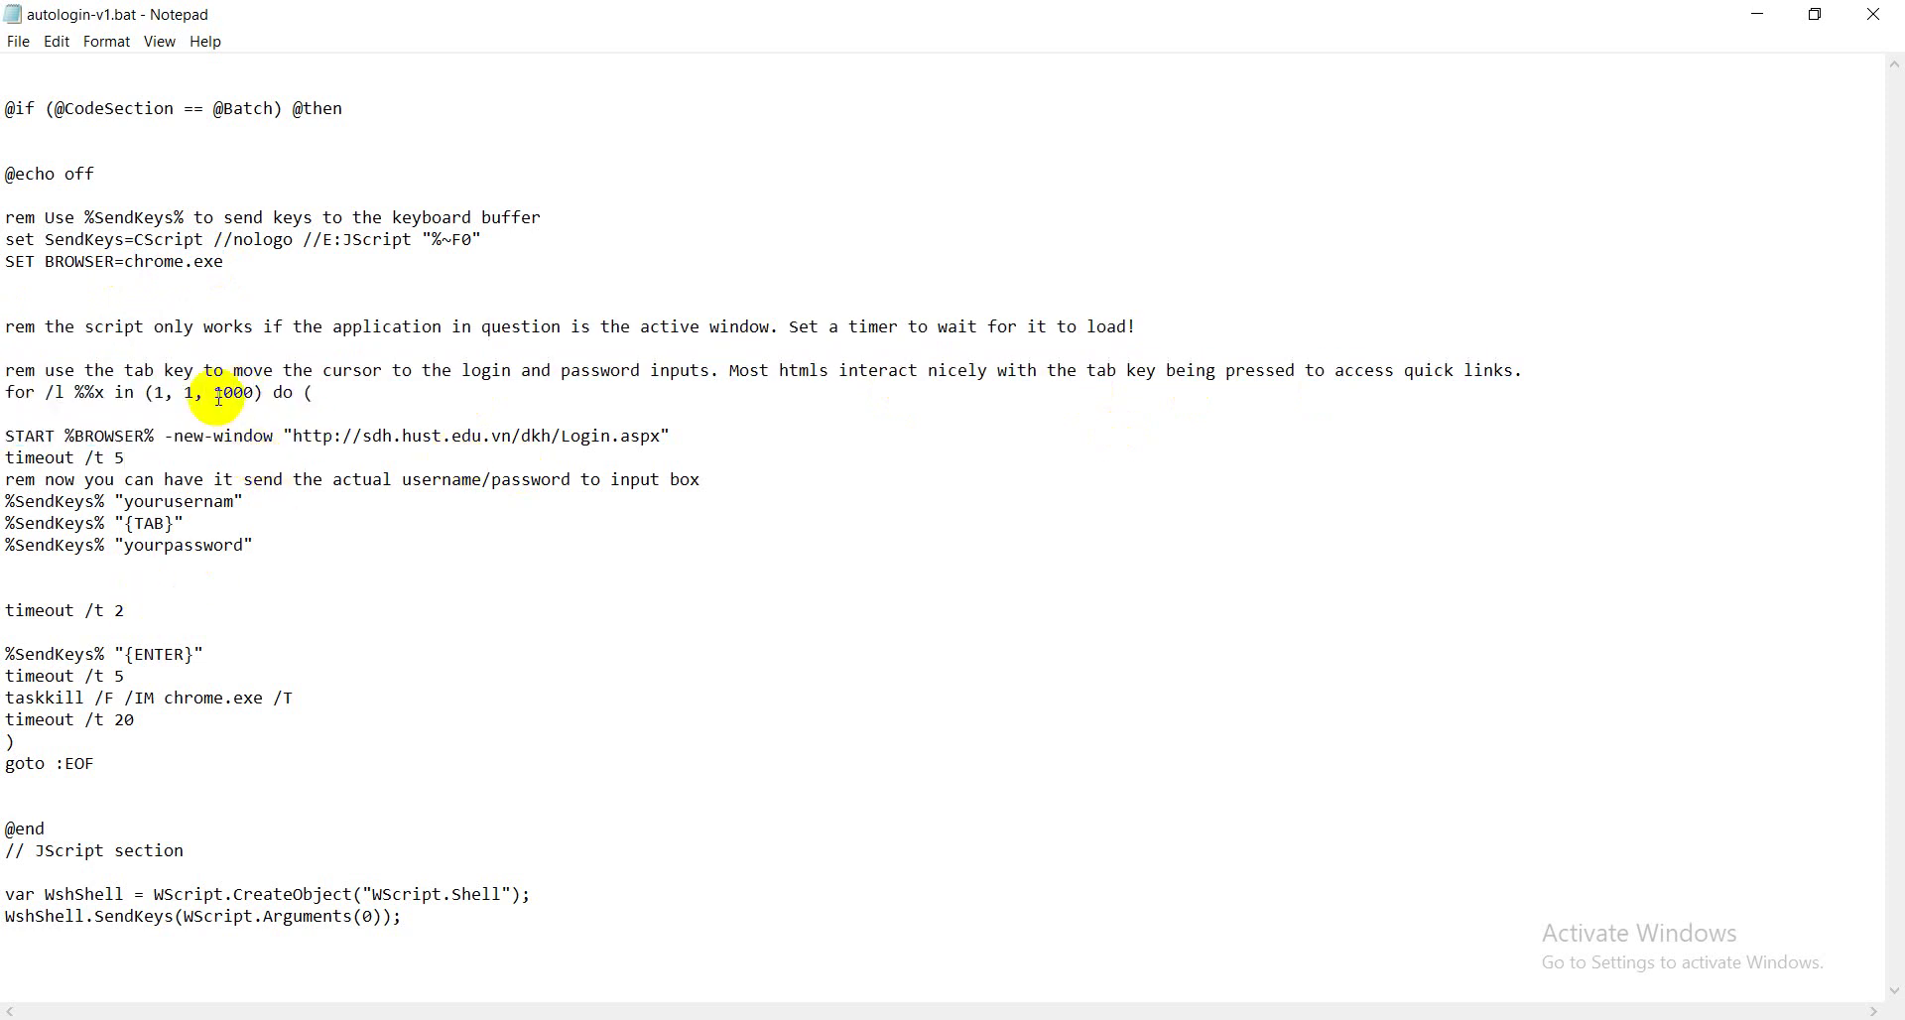
key(BackSpace)
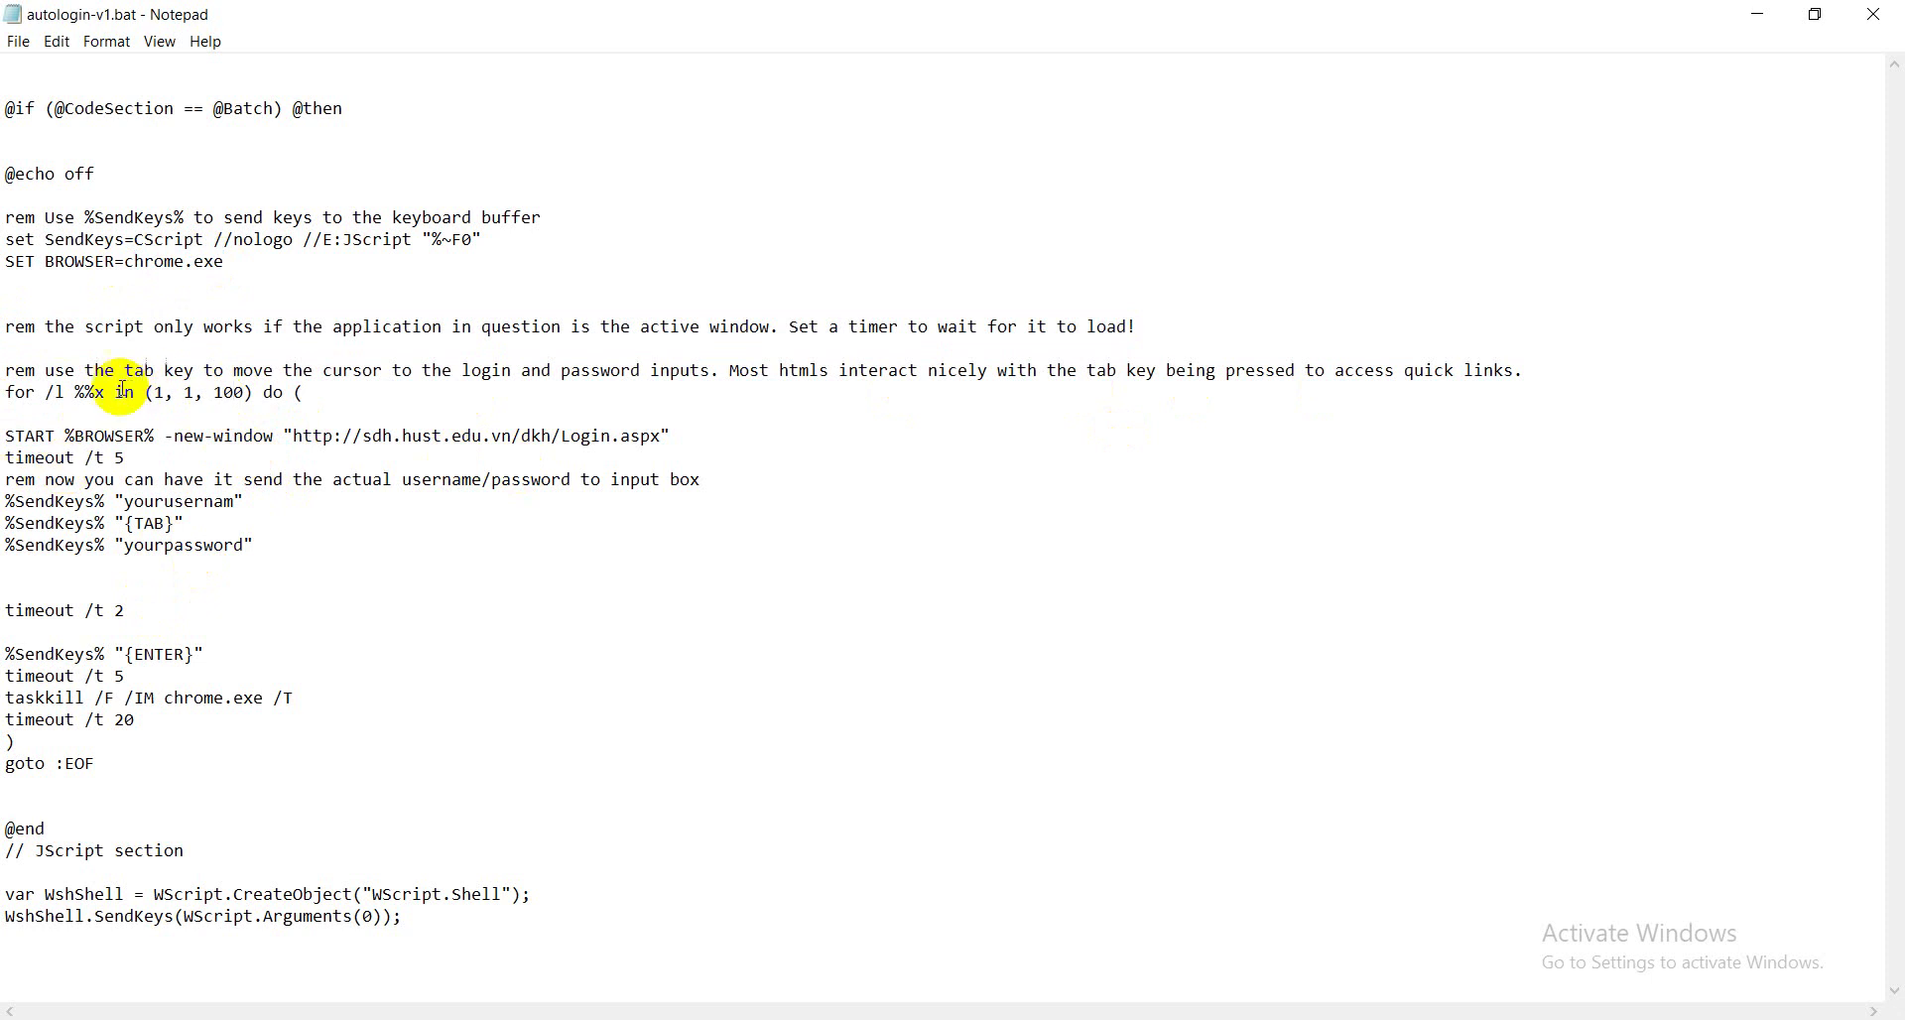
Step: Change the loop's final wait from timeout /t 20 to timeout /t 2000
drag(6, 392, 98, 742)
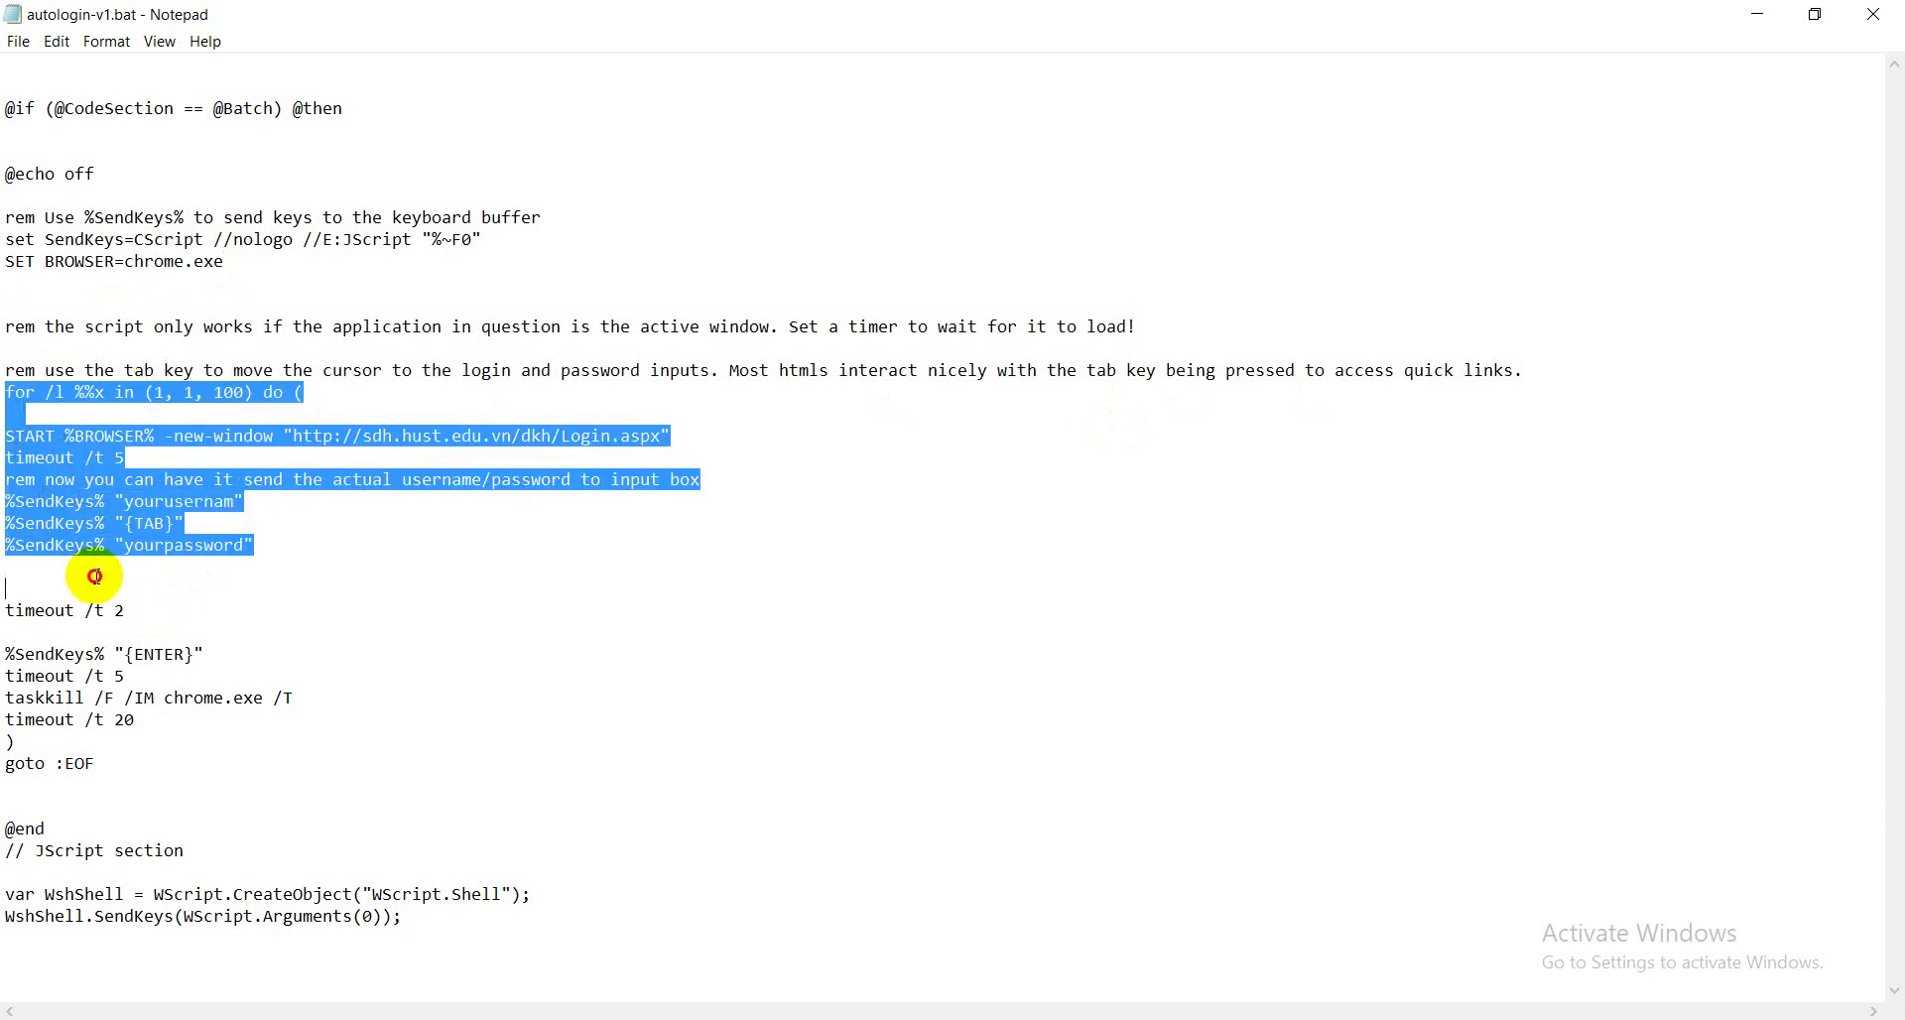
click(179, 720)
text(00)
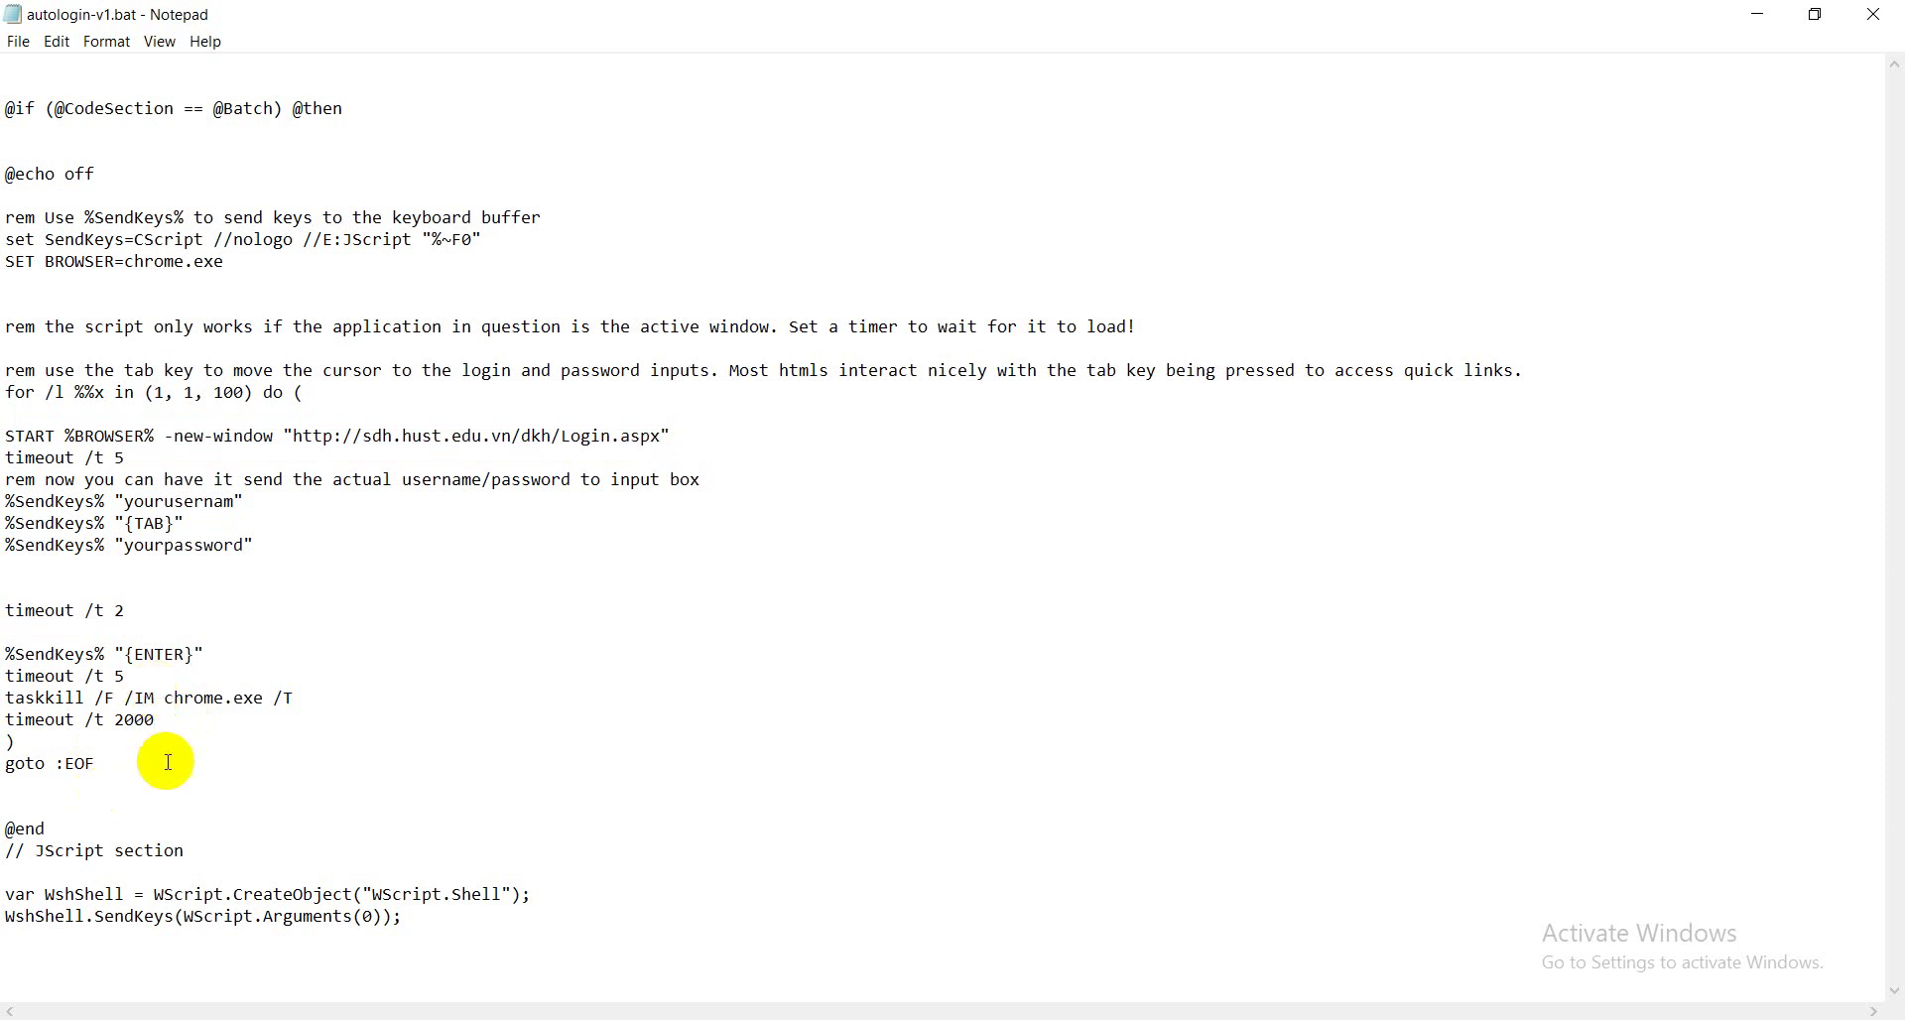
drag(156, 722, 114, 725)
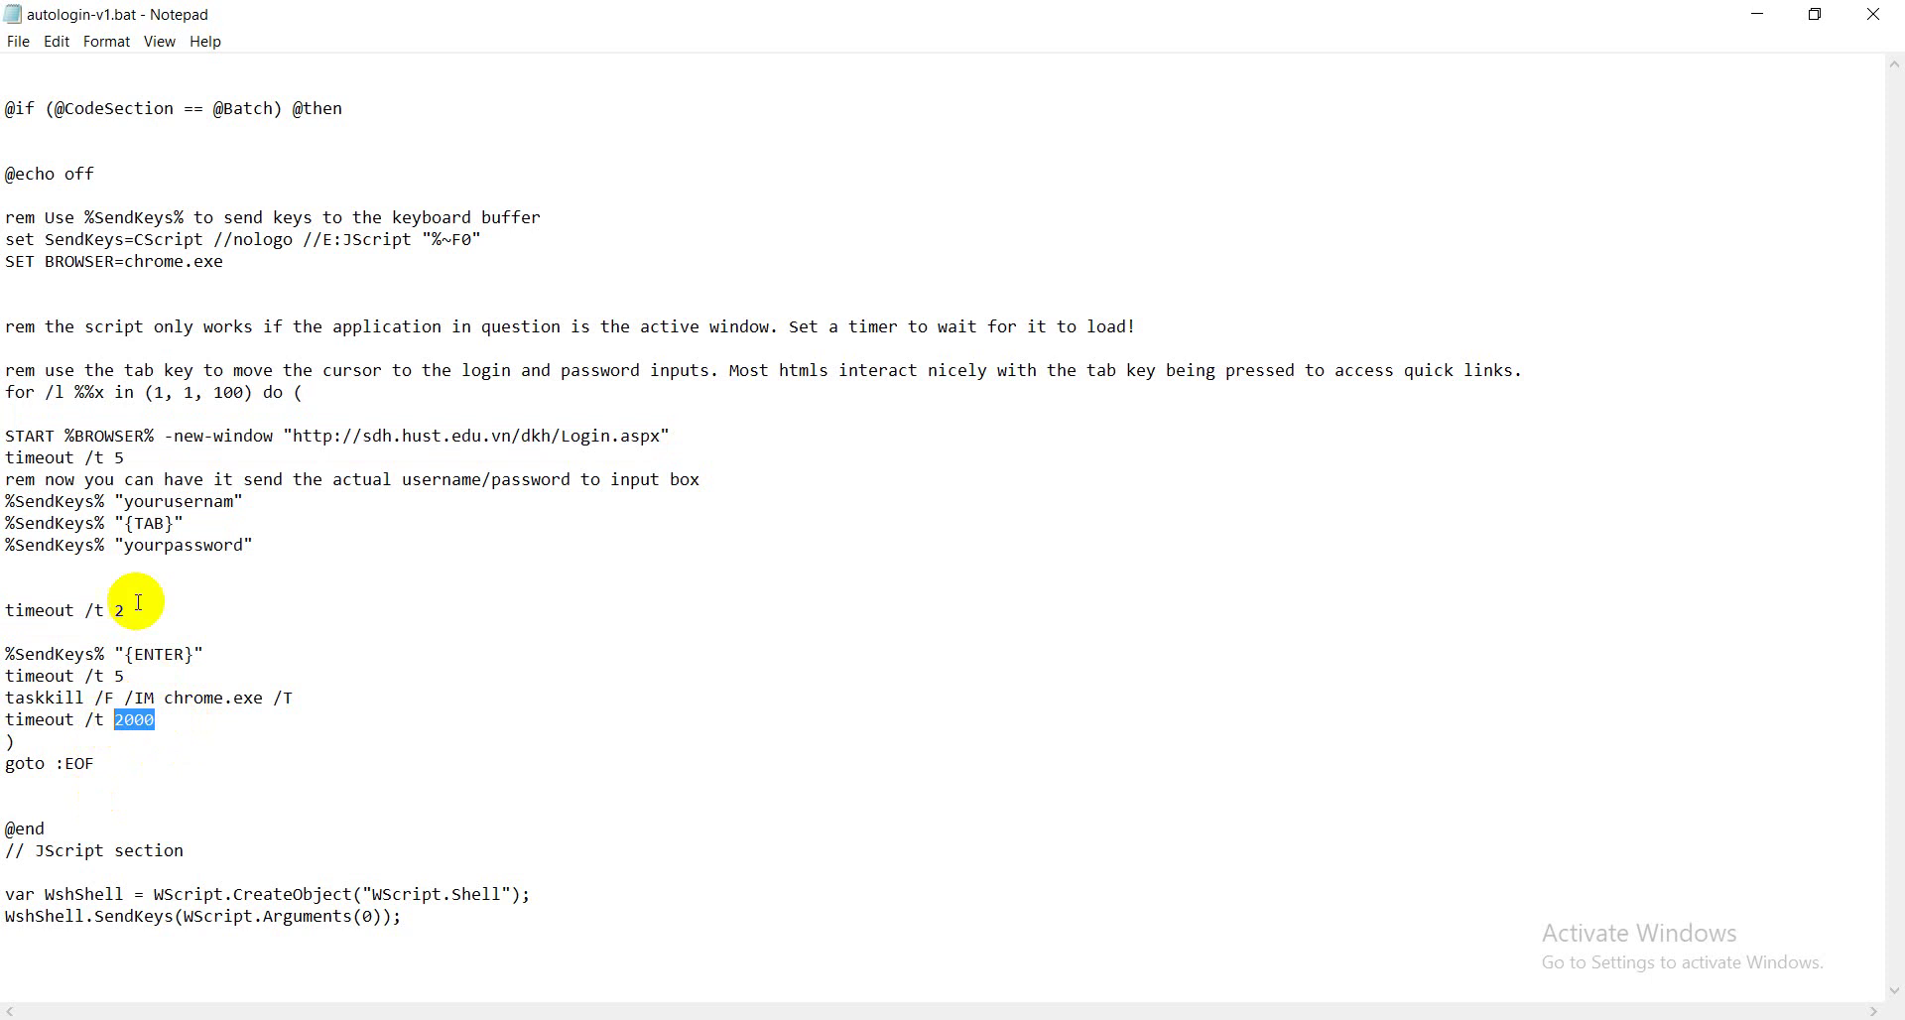
drag(5, 458, 114, 720)
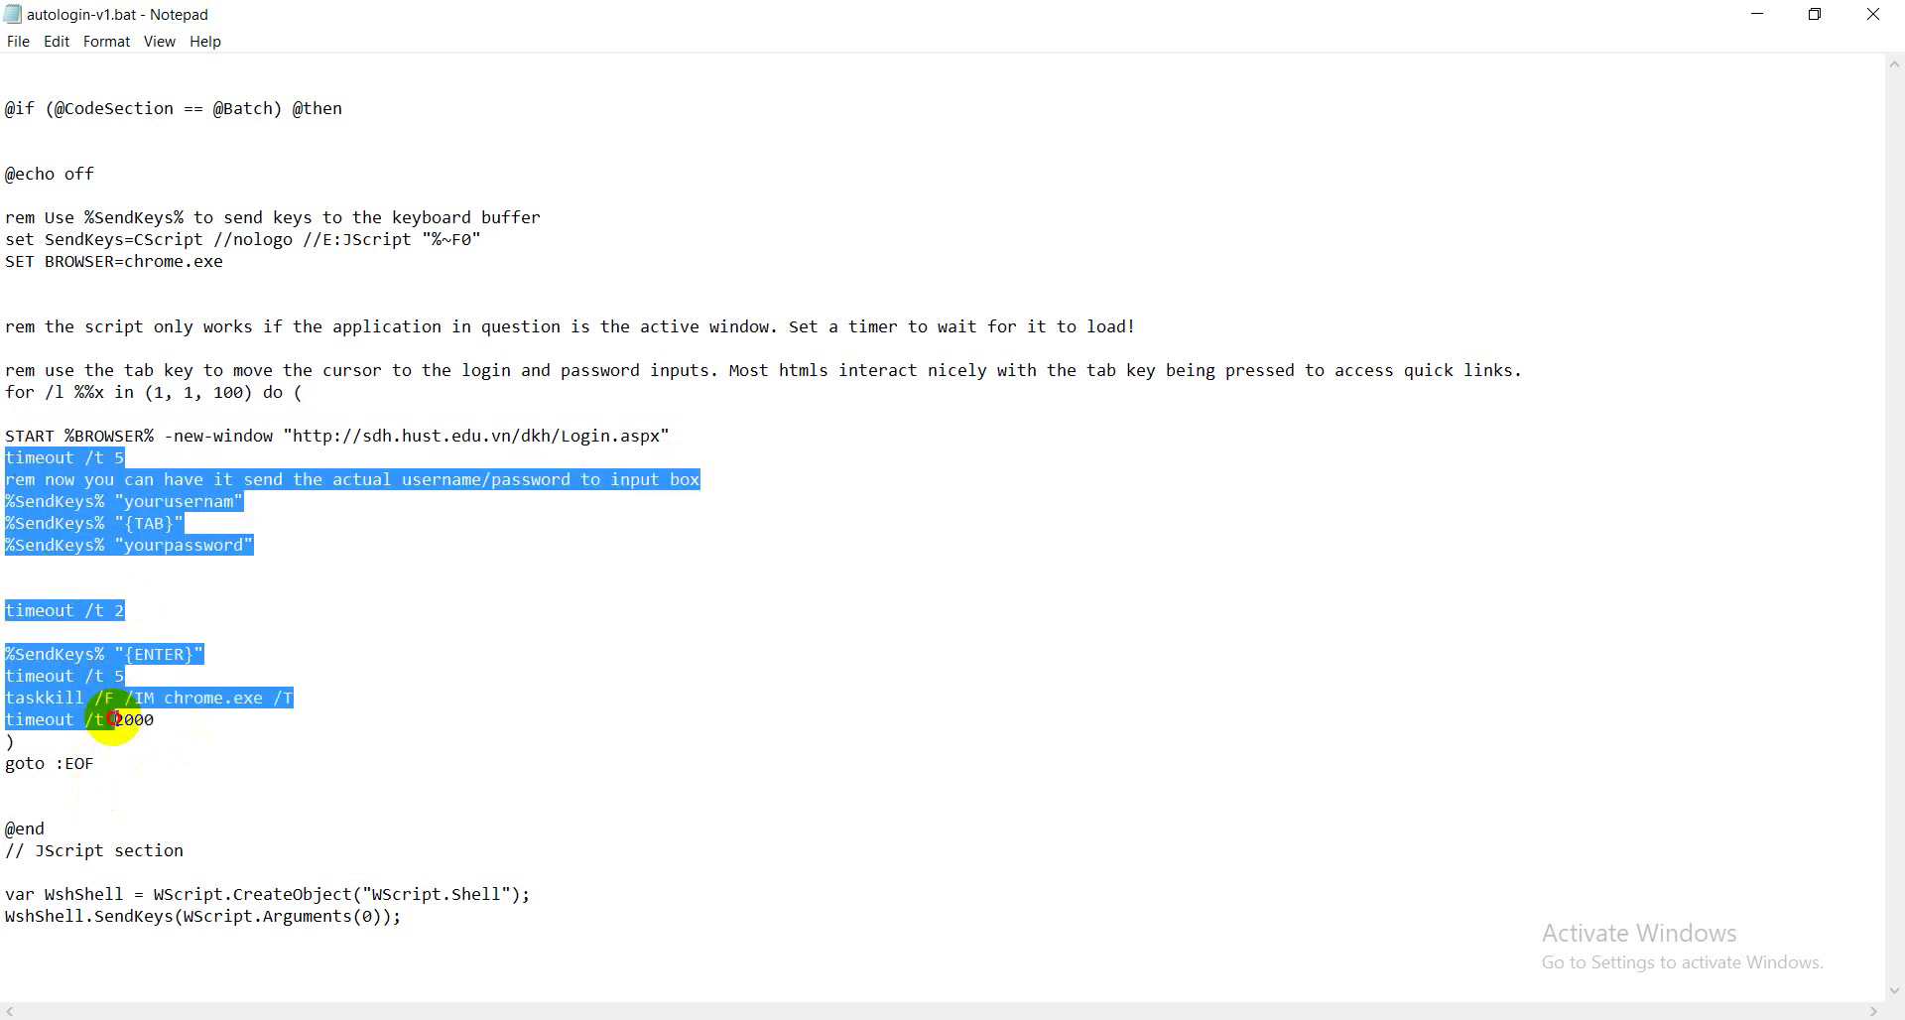
click(165, 716)
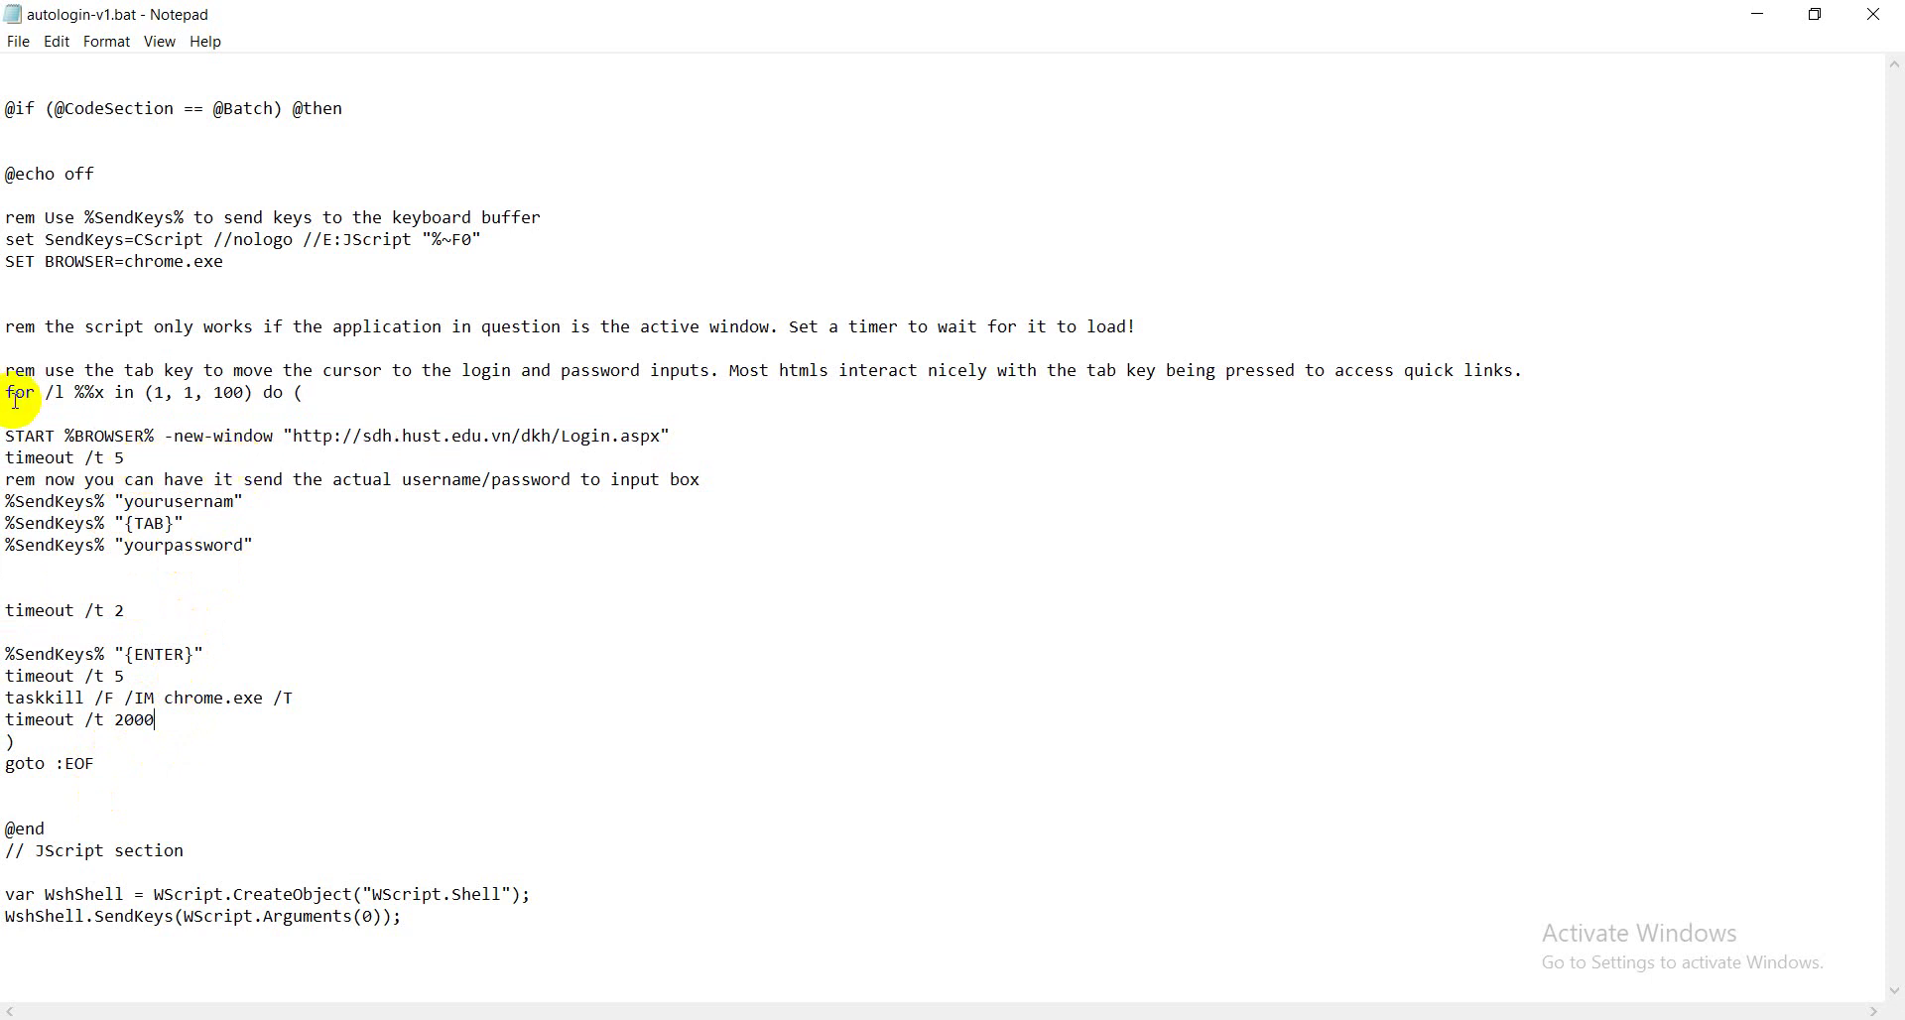
Step: Highlight the for /l loop line and the START line with its login URL
drag(8, 397, 297, 395)
drag(5, 436, 147, 442)
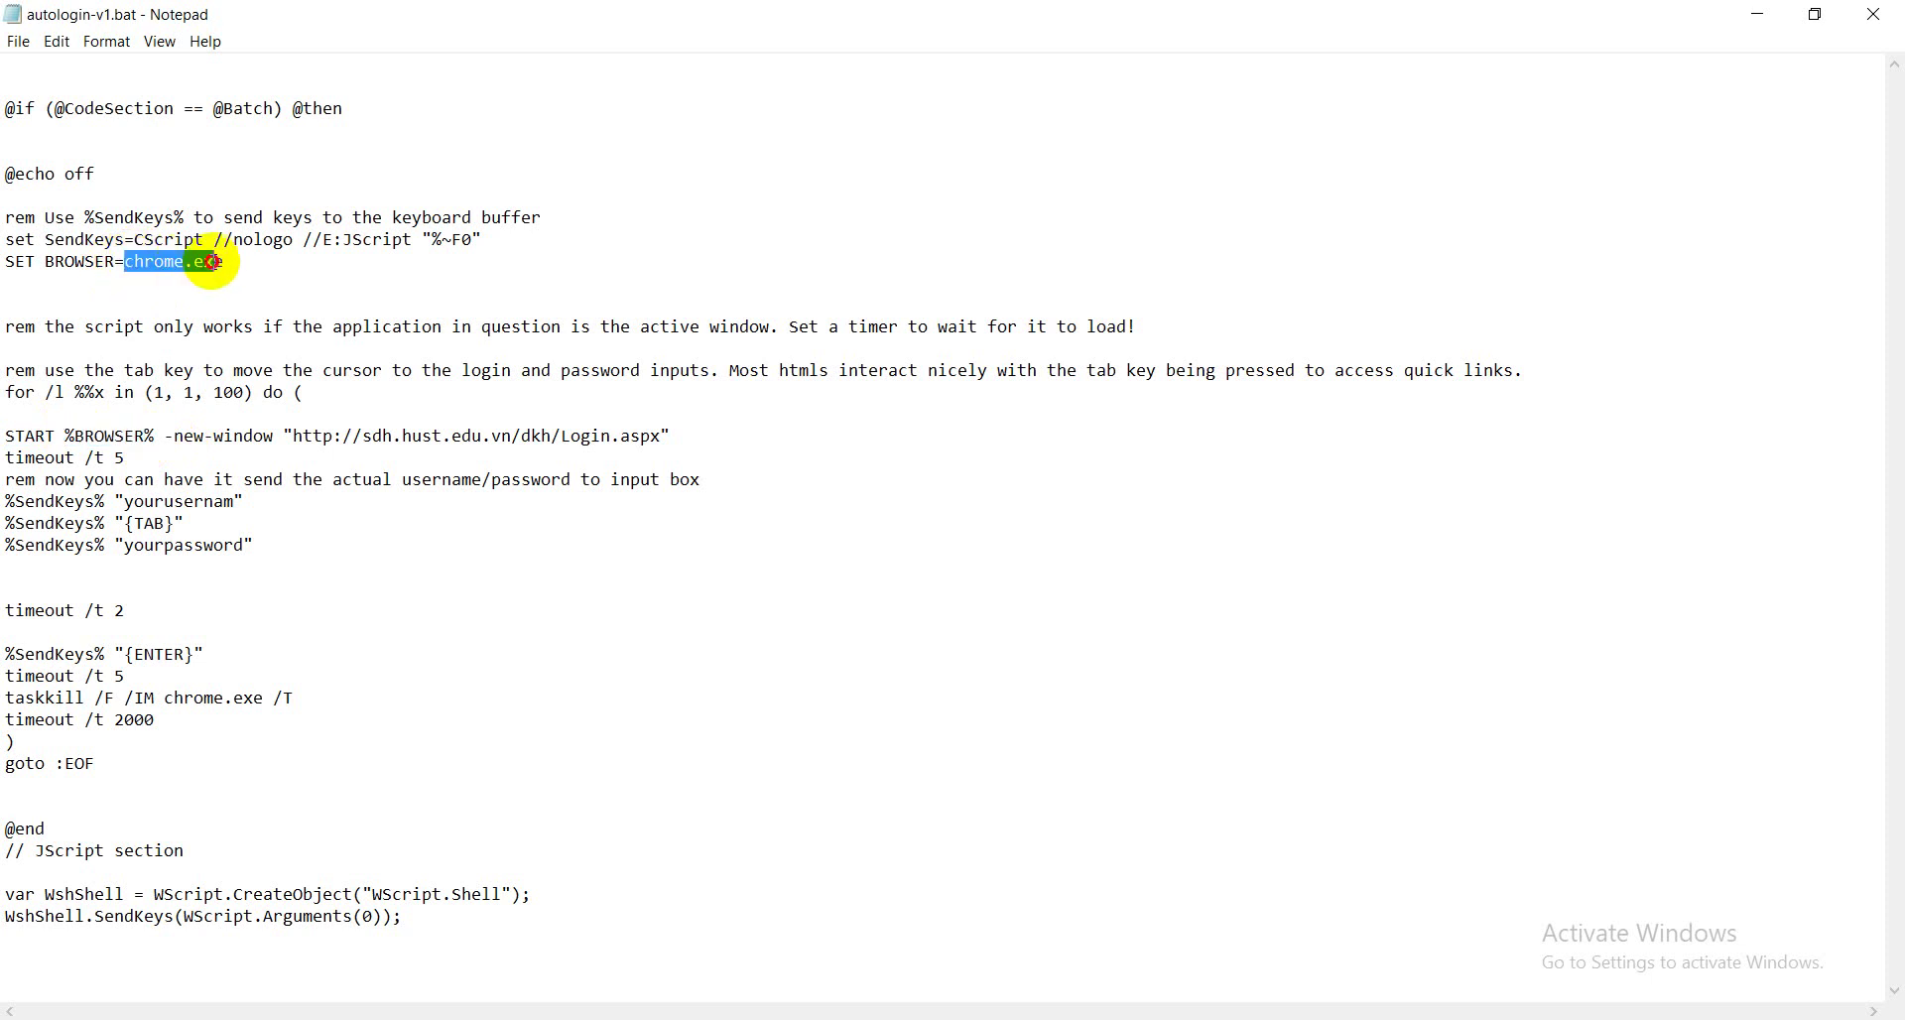
drag(175, 435, 266, 433)
click(295, 435)
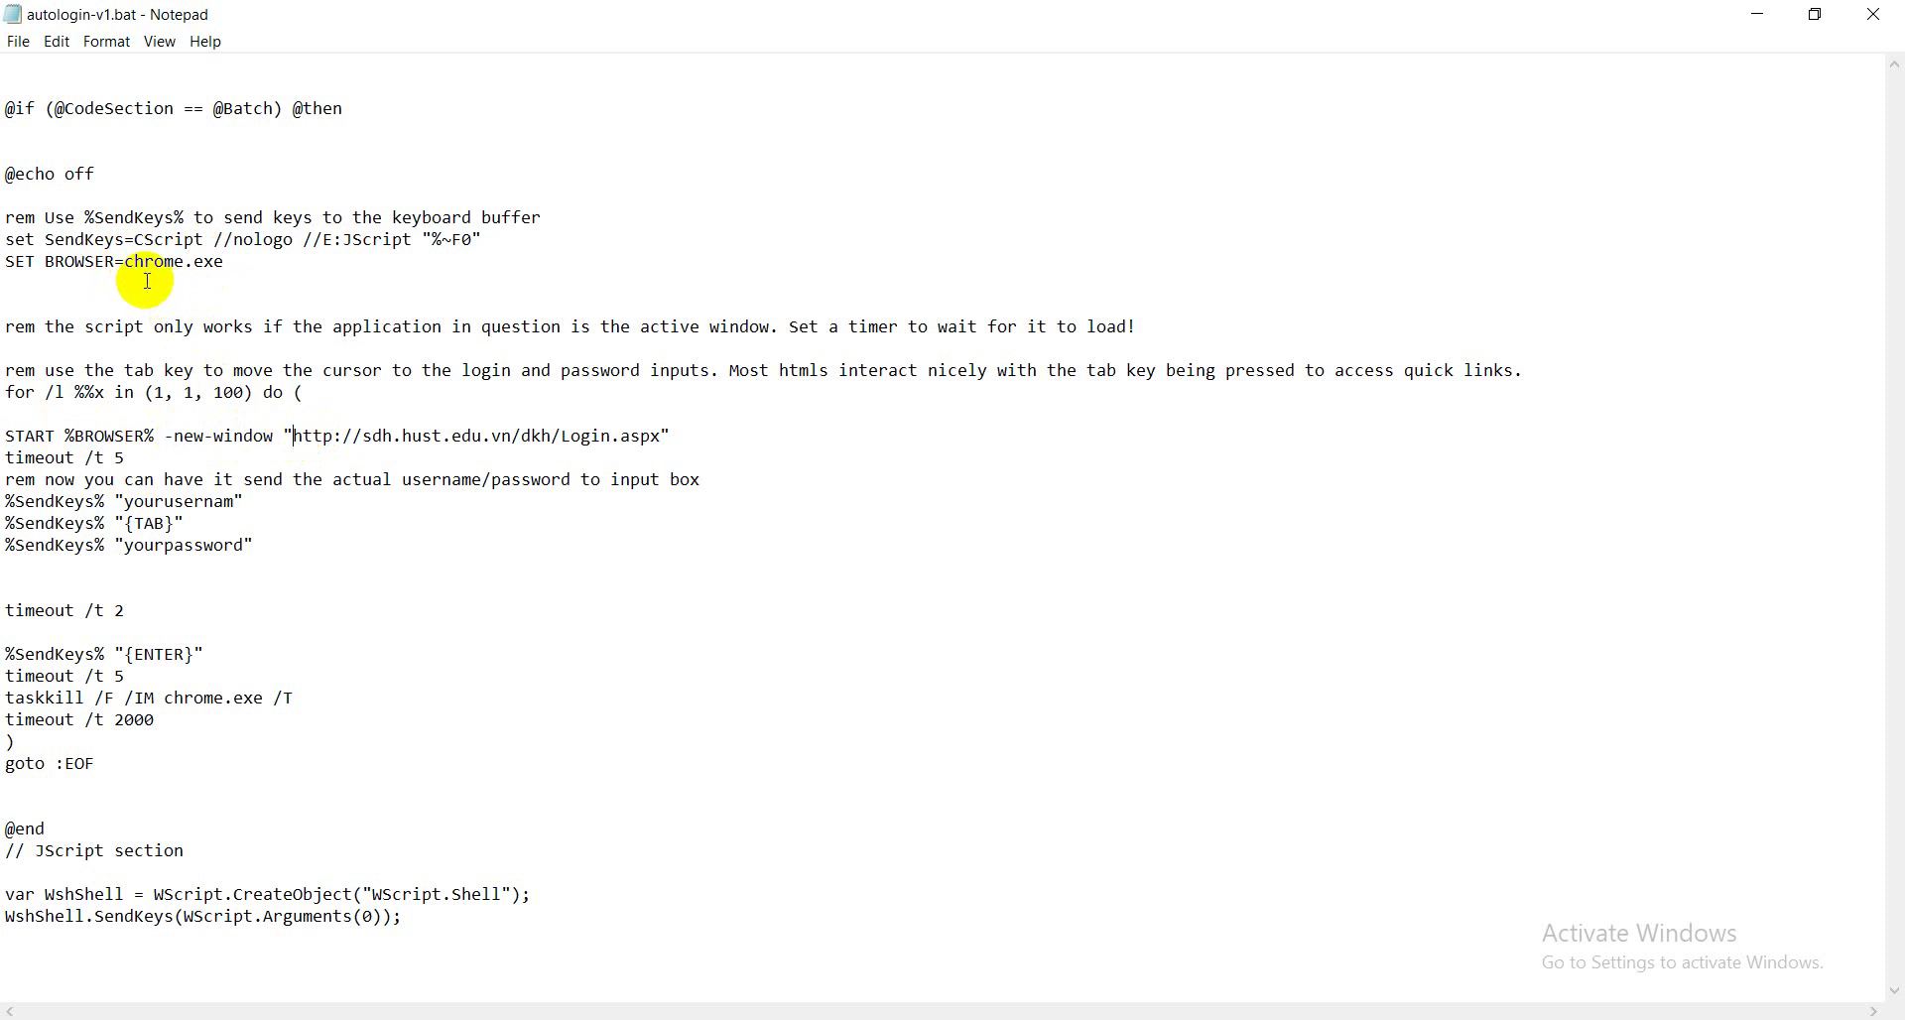
drag(296, 438, 663, 438)
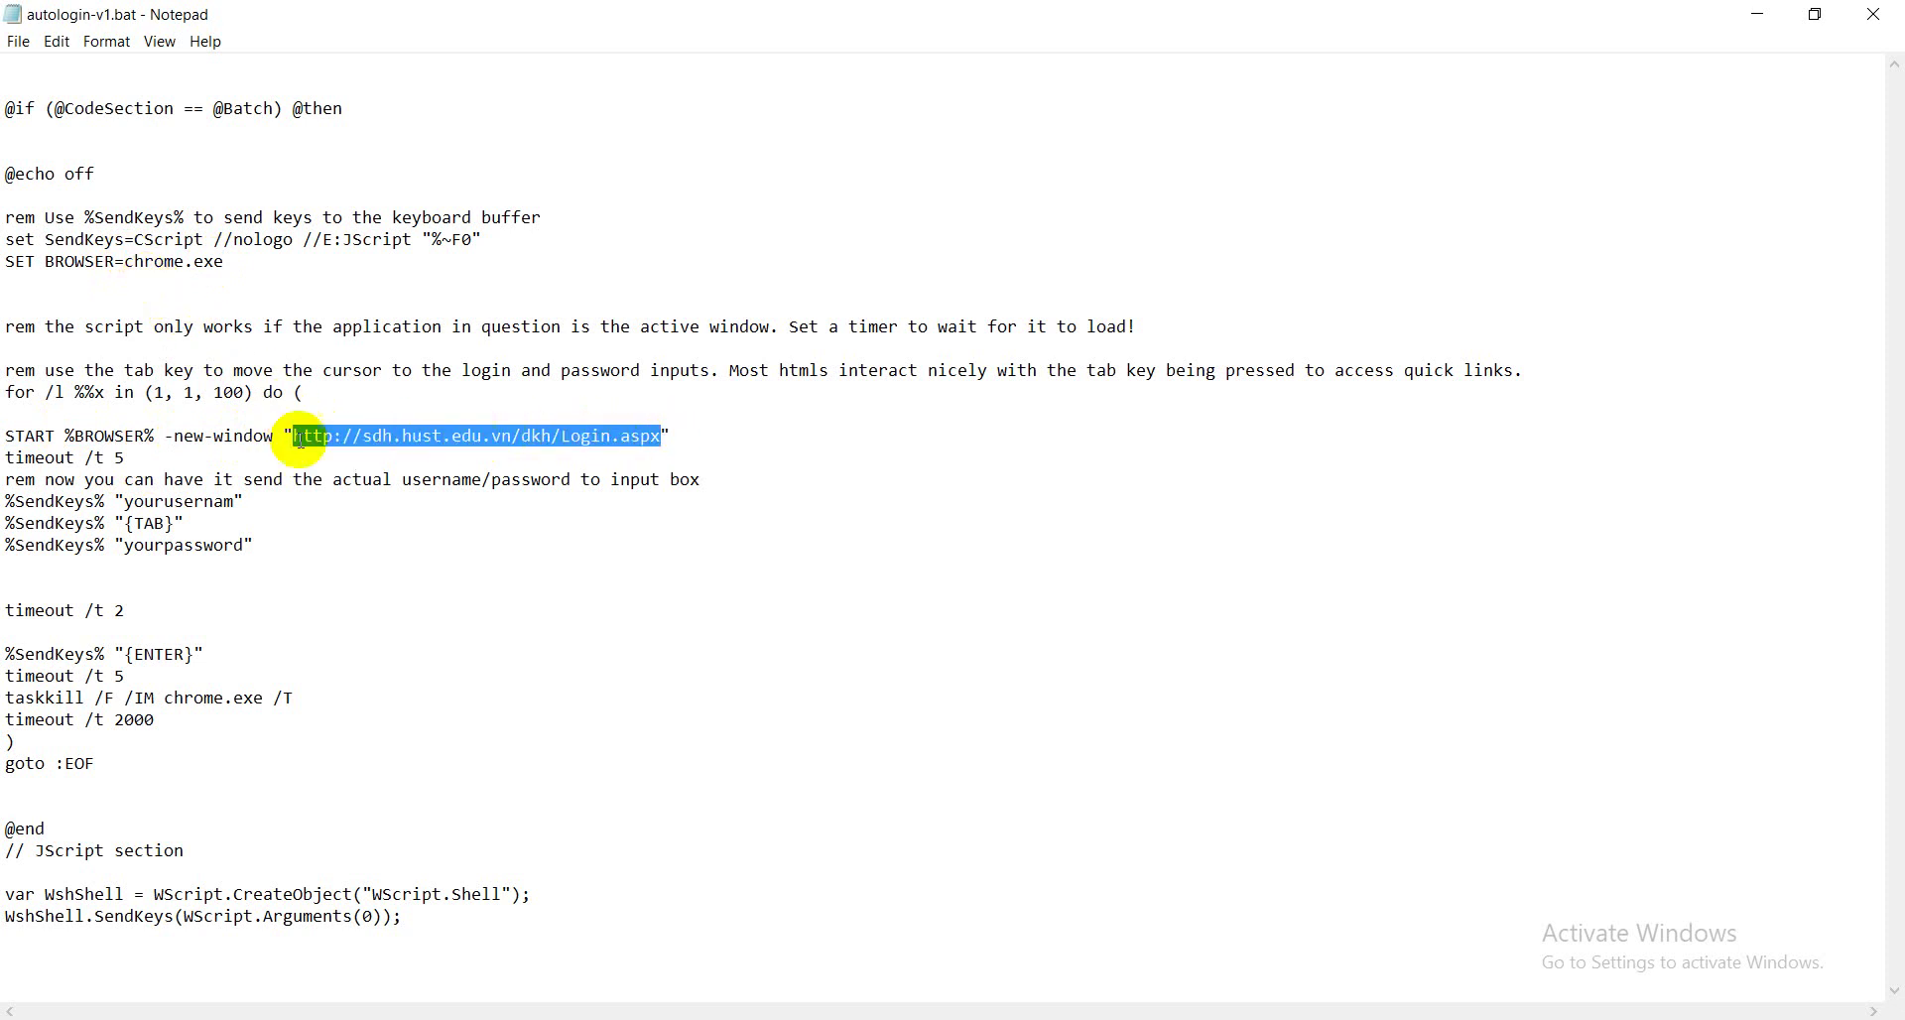
drag(295, 437, 255, 436)
drag(126, 458, 23, 457)
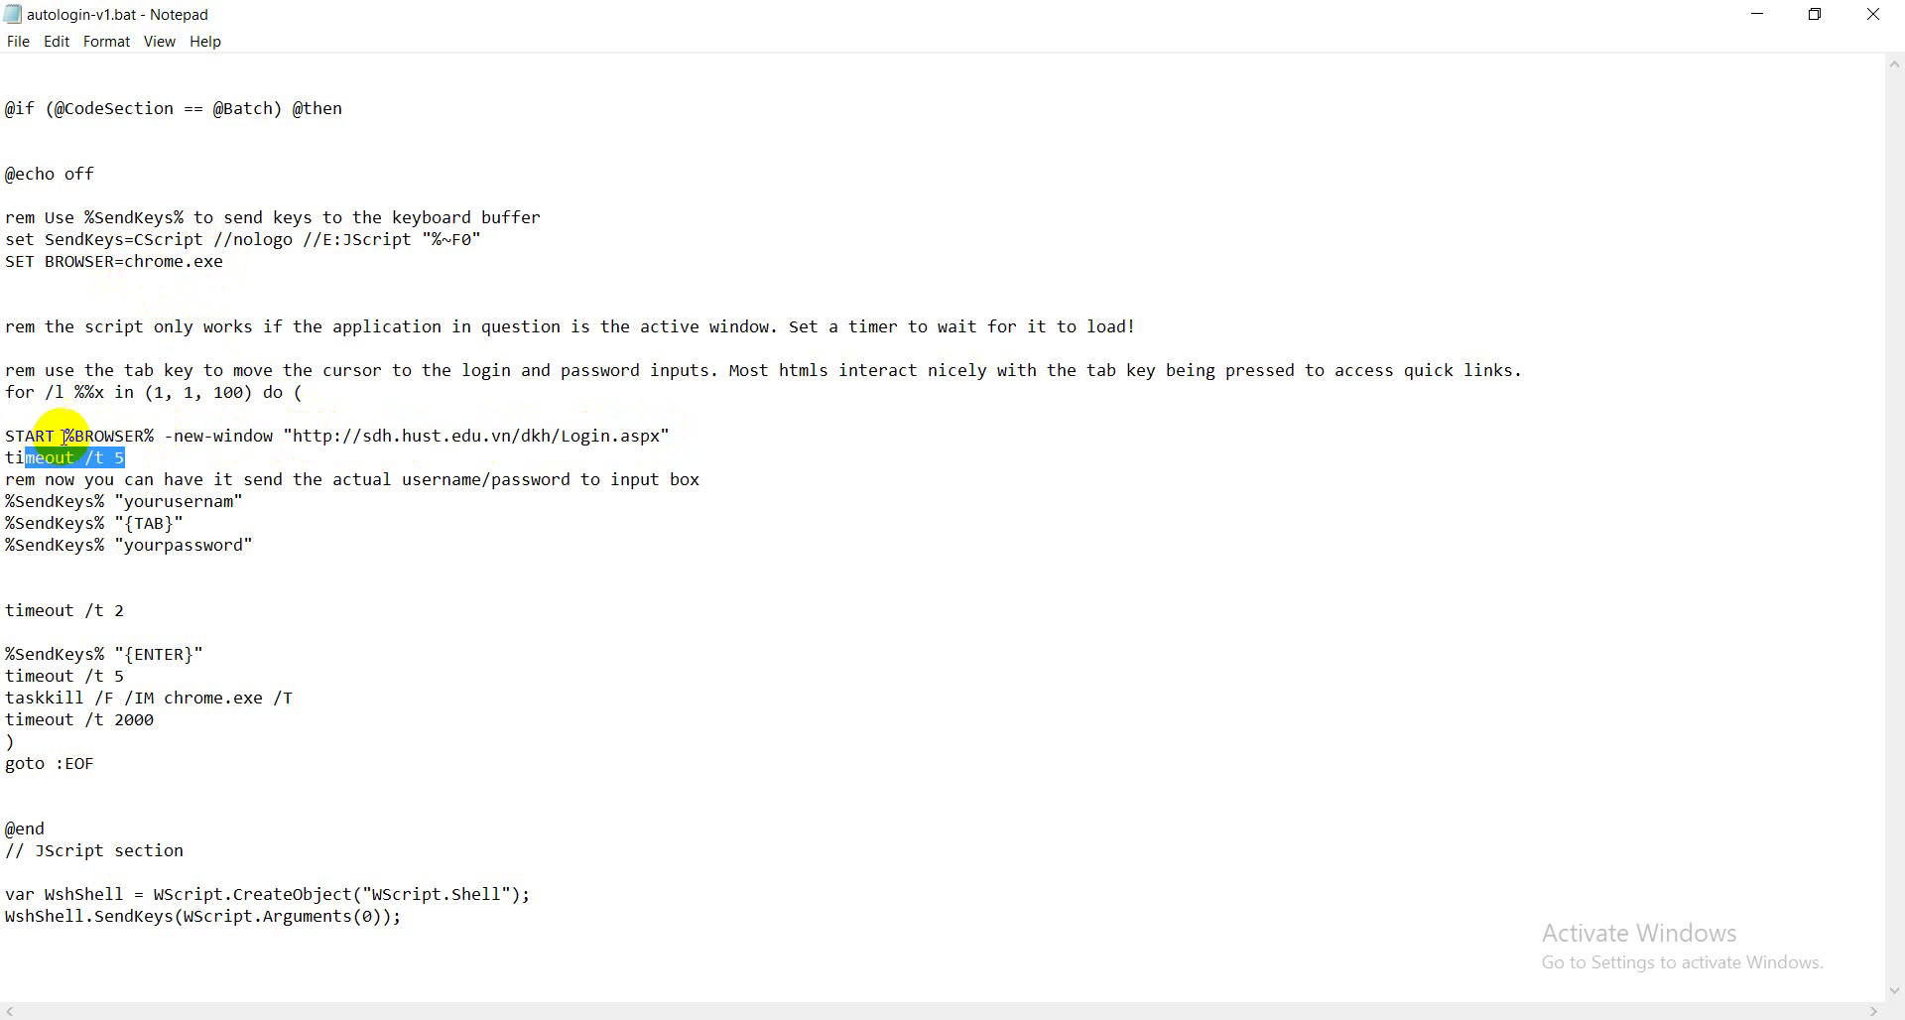
drag(294, 436, 516, 437)
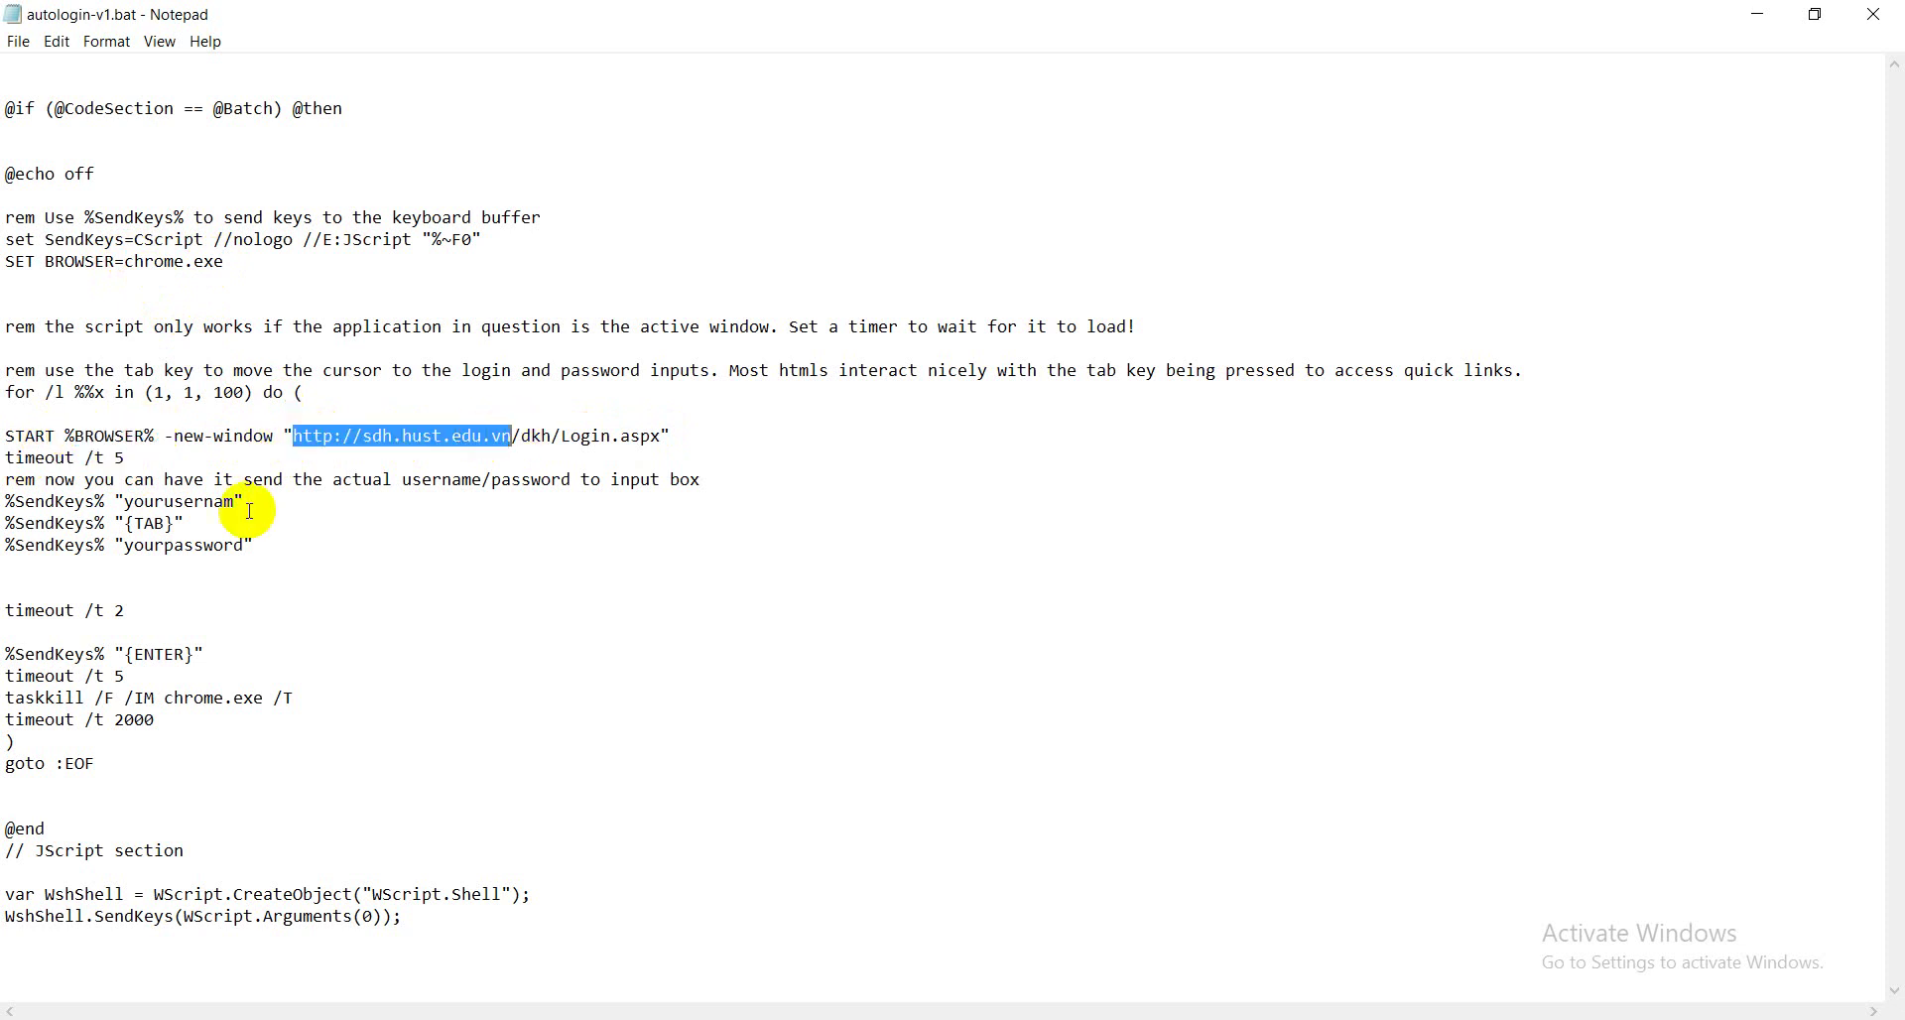
Step: Highlight the SendKeys username, TAB, password and ENTER lines and the 2-second wait
click(114, 502)
drag(16, 502, 228, 502)
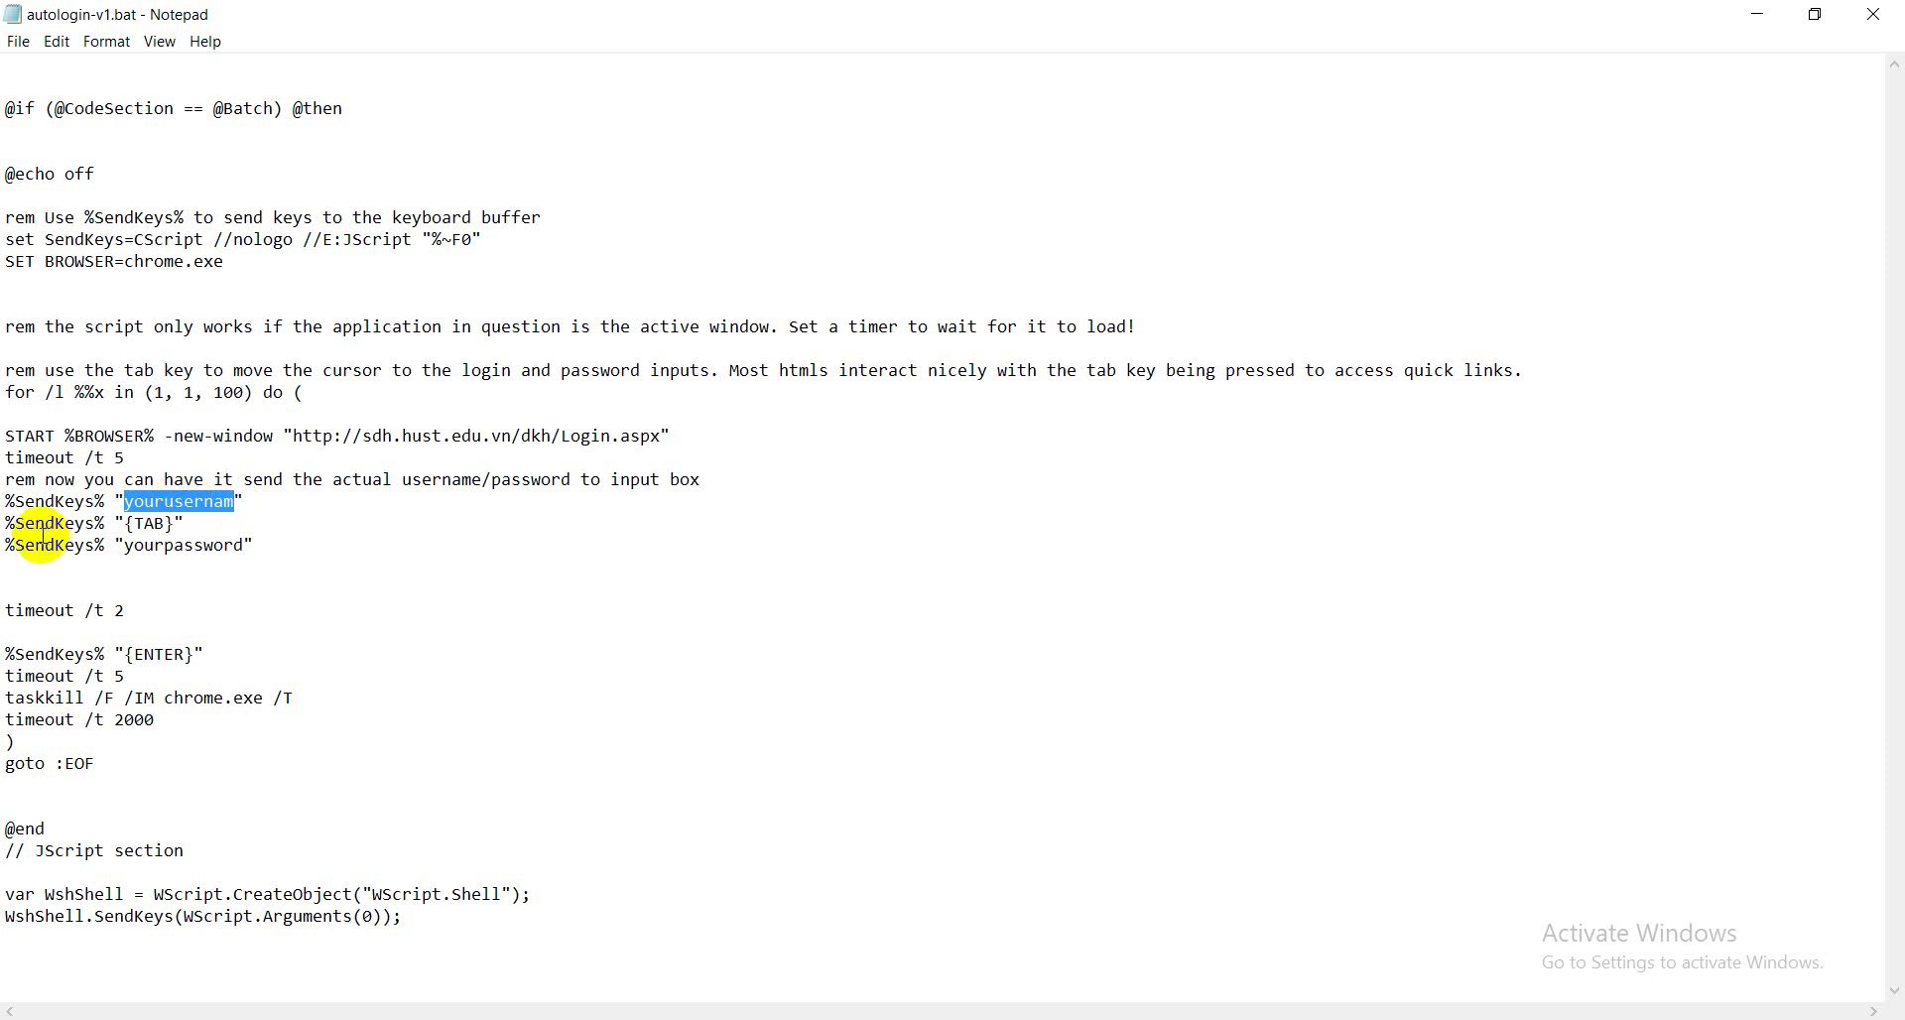
drag(25, 523, 240, 543)
drag(25, 545, 244, 545)
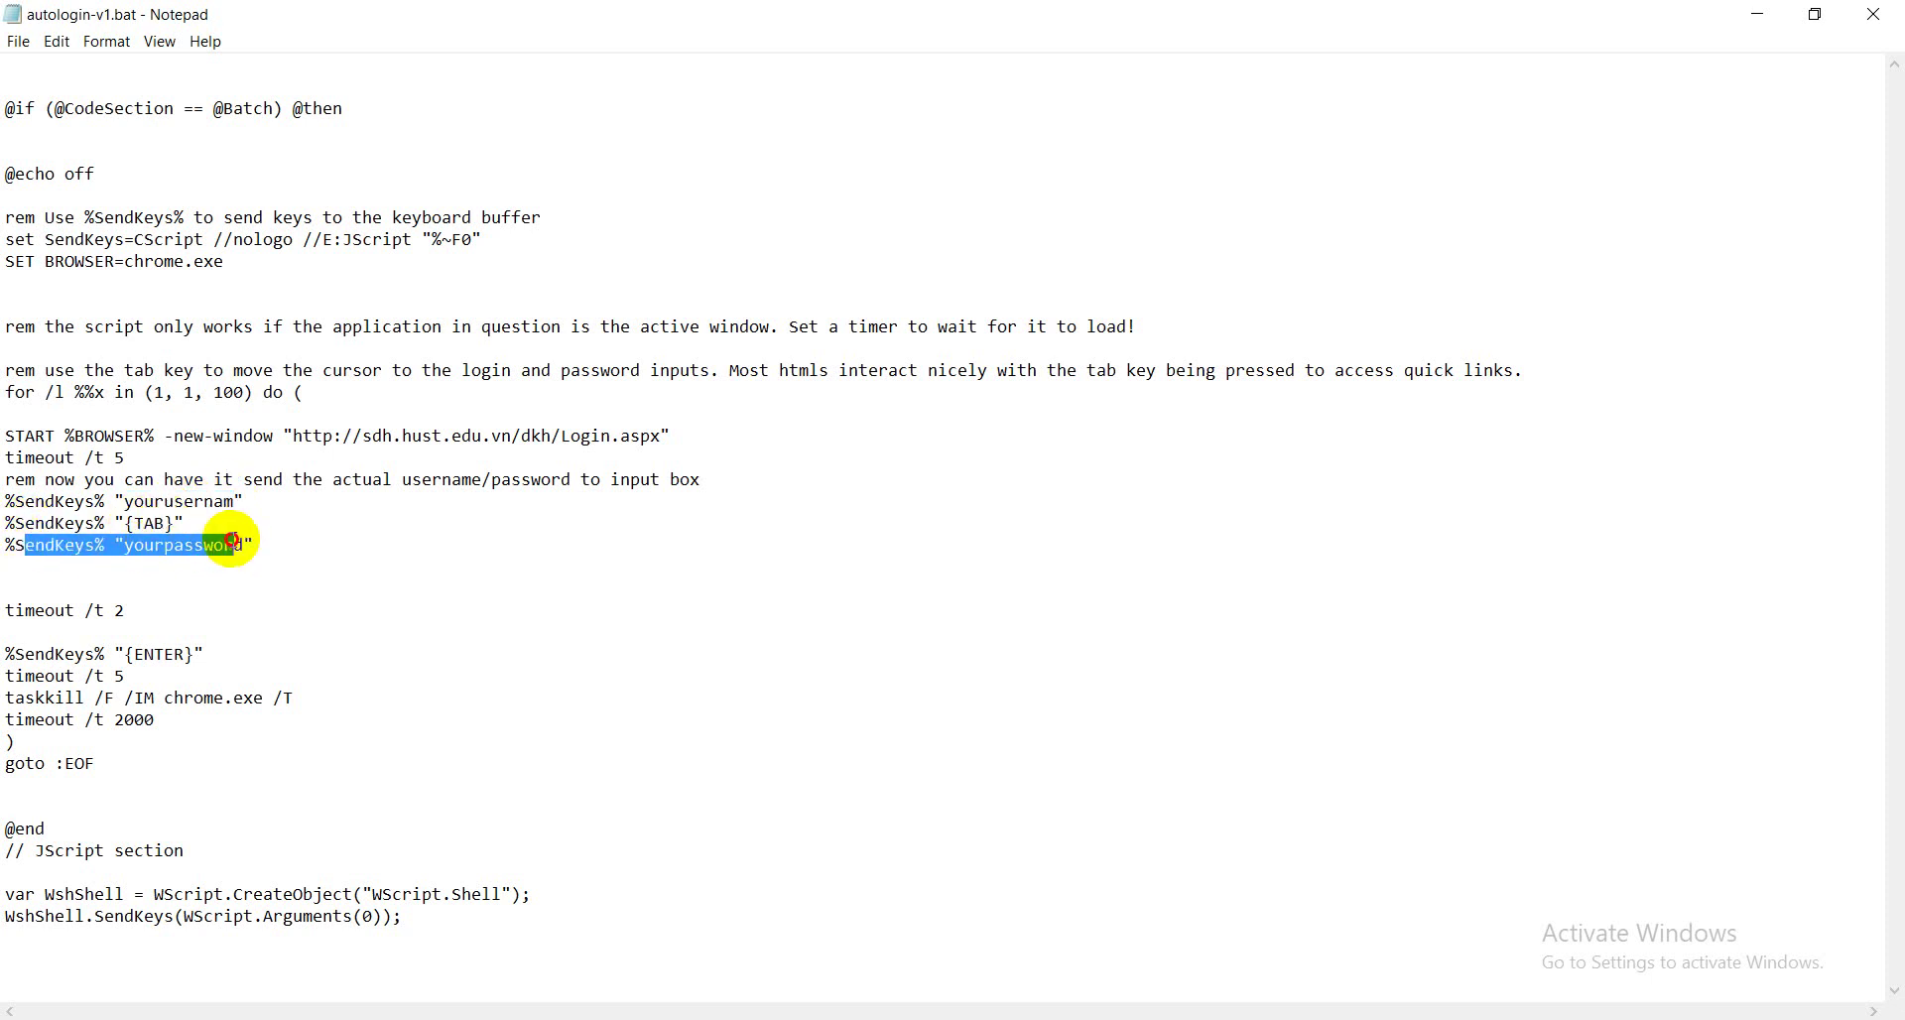
drag(4, 610, 144, 608)
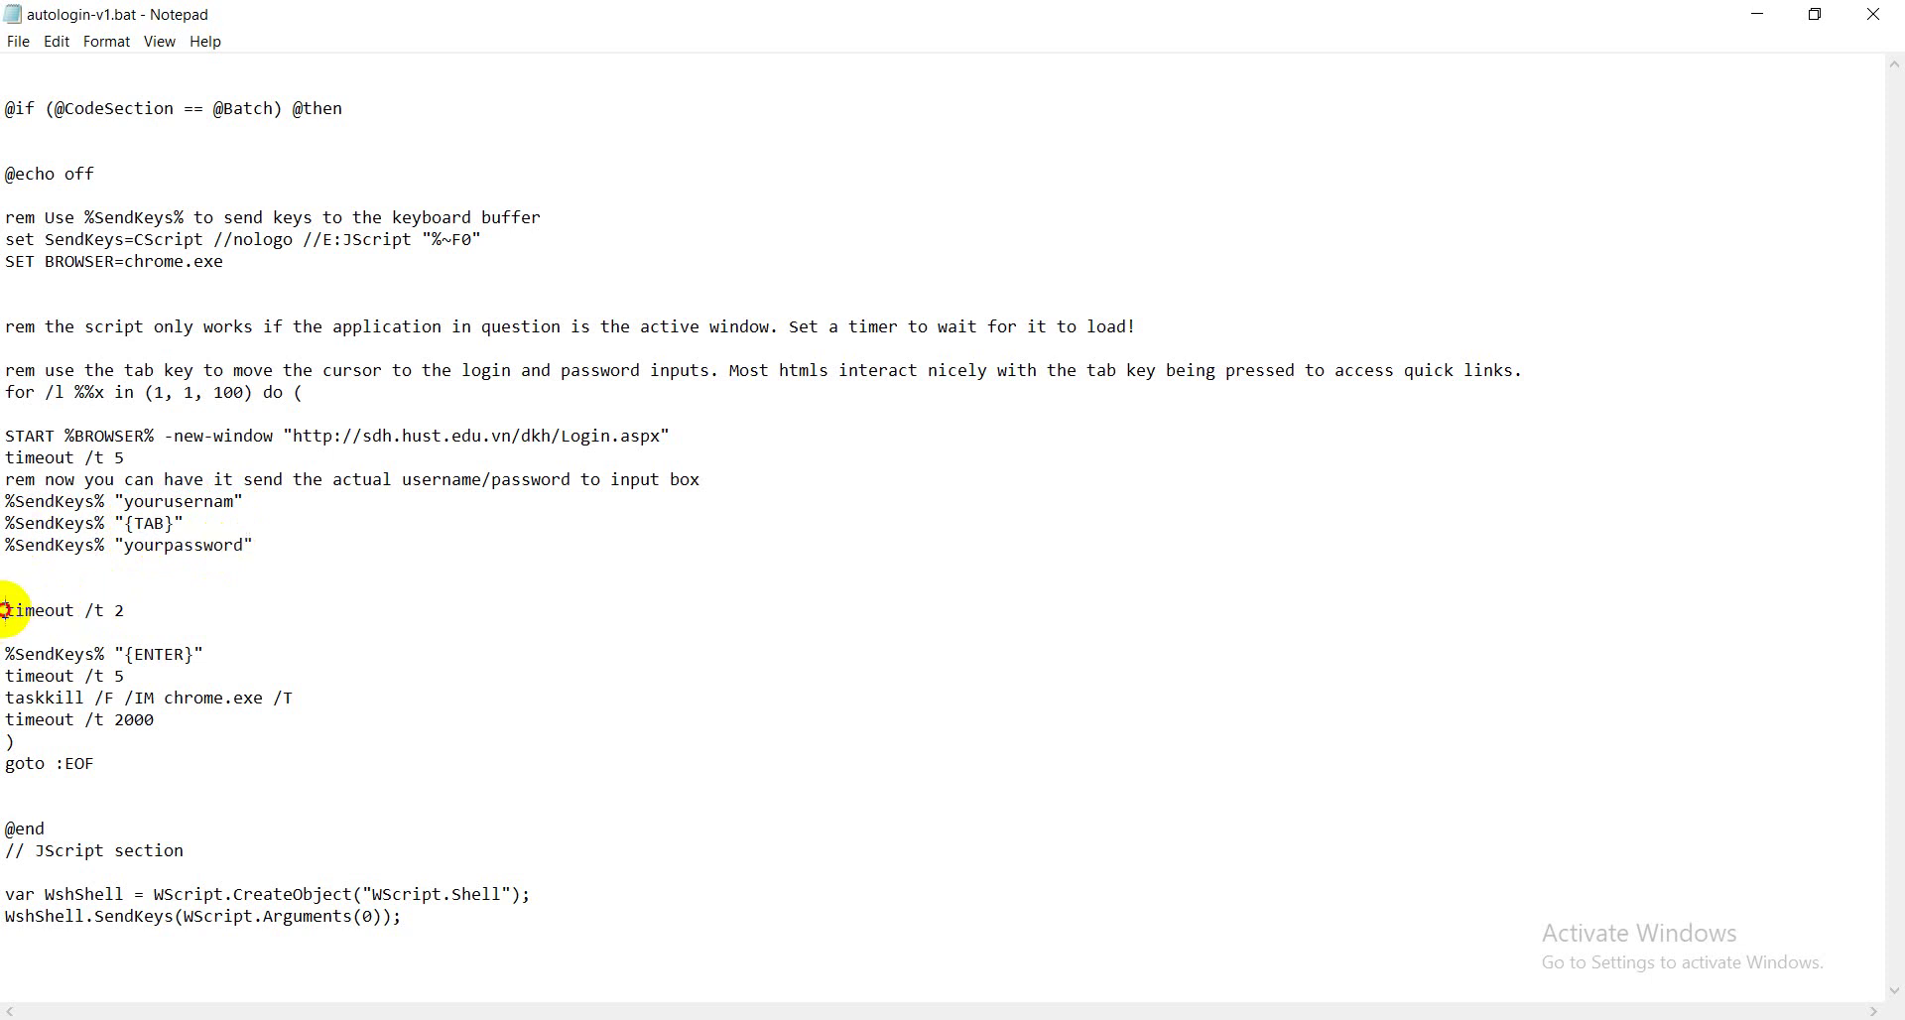
click(144, 607)
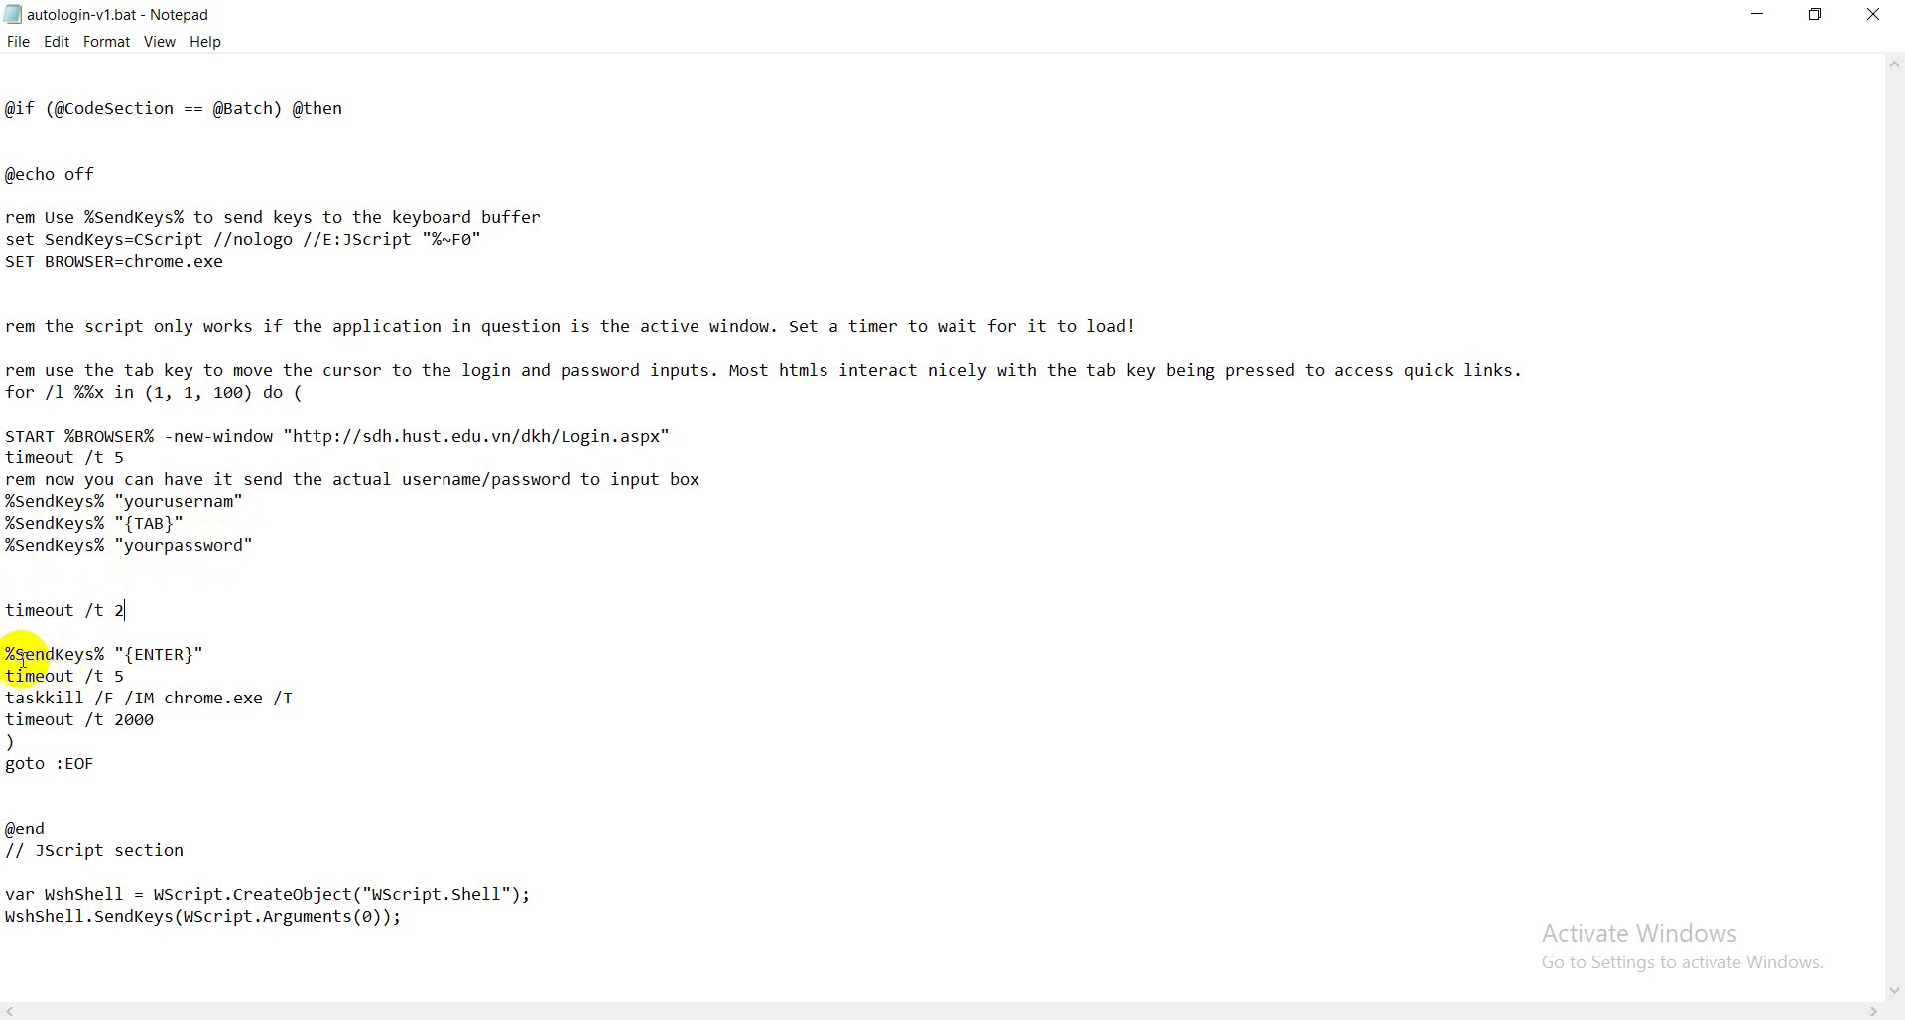
drag(18, 656, 138, 654)
double_click(144, 654)
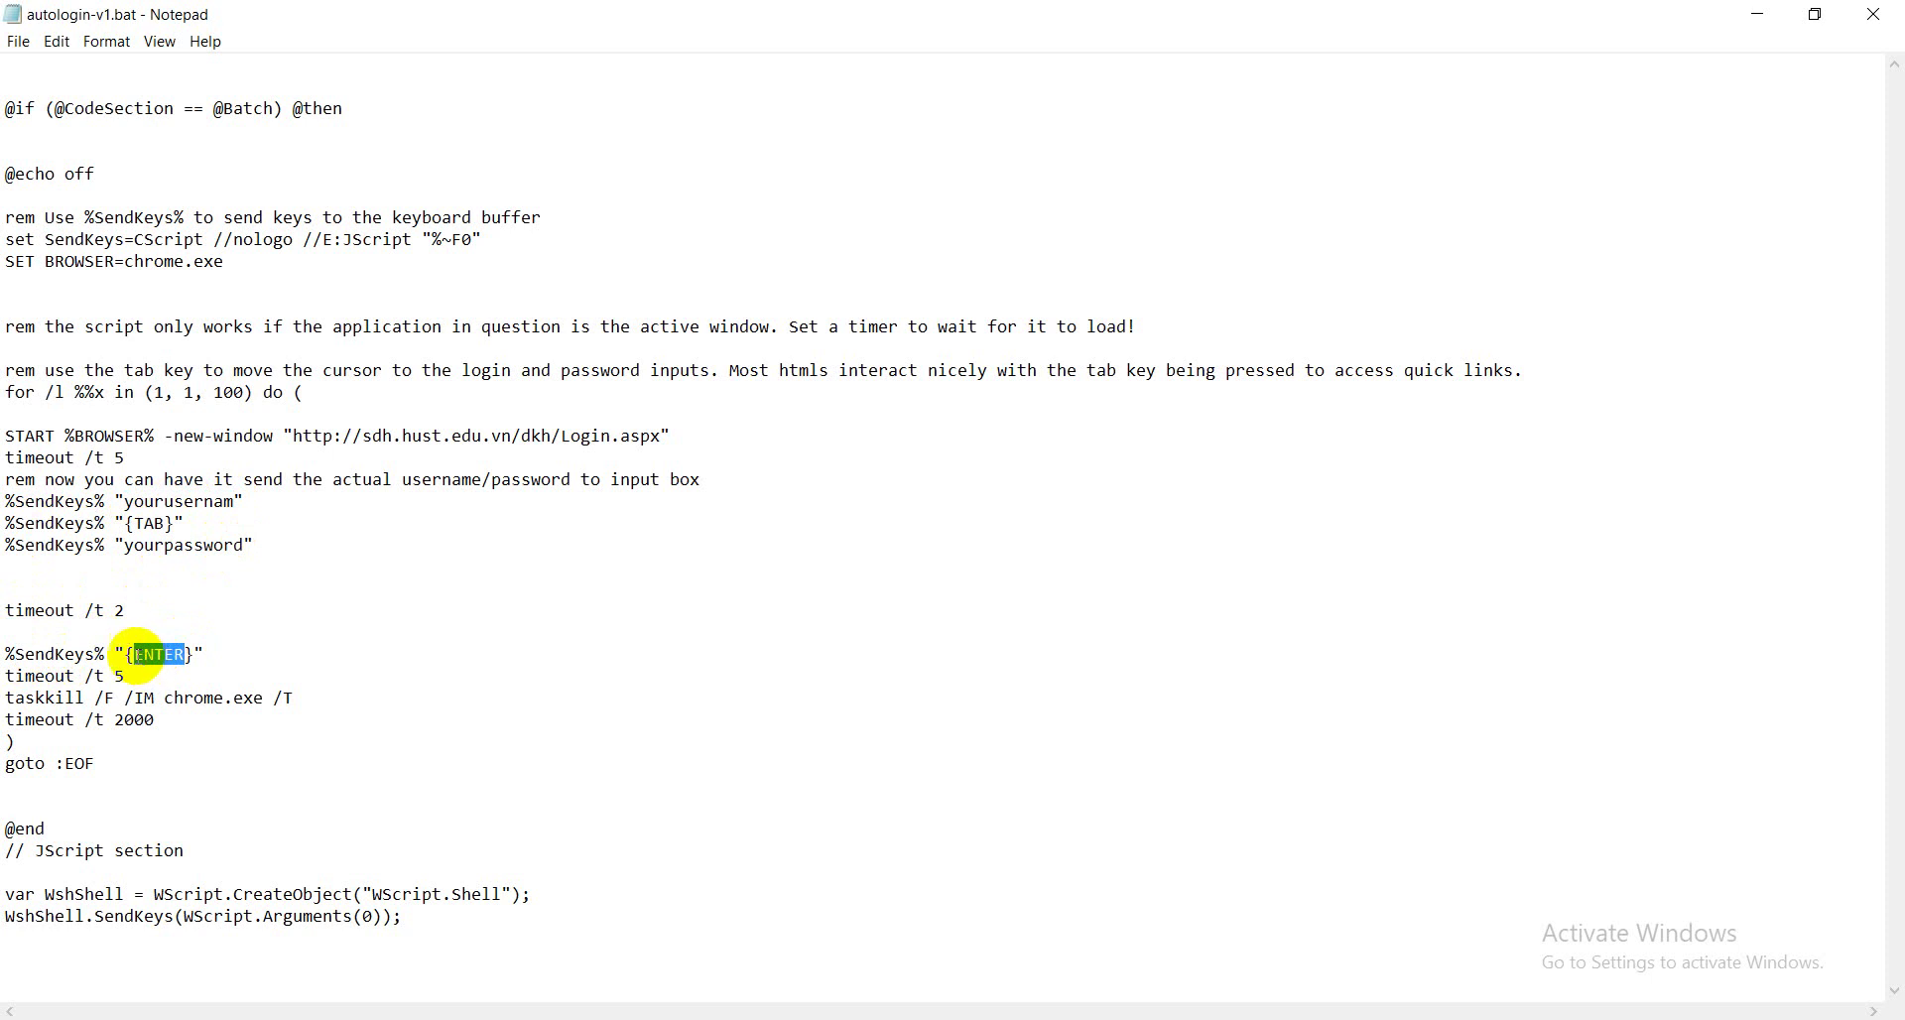
key(shift+Left)
Step: Highlight the 5-second wait, the taskkill line and the timeout /t 2000 line
drag(5, 679, 127, 676)
double_click(121, 676)
click(5, 702)
drag(5, 702, 289, 693)
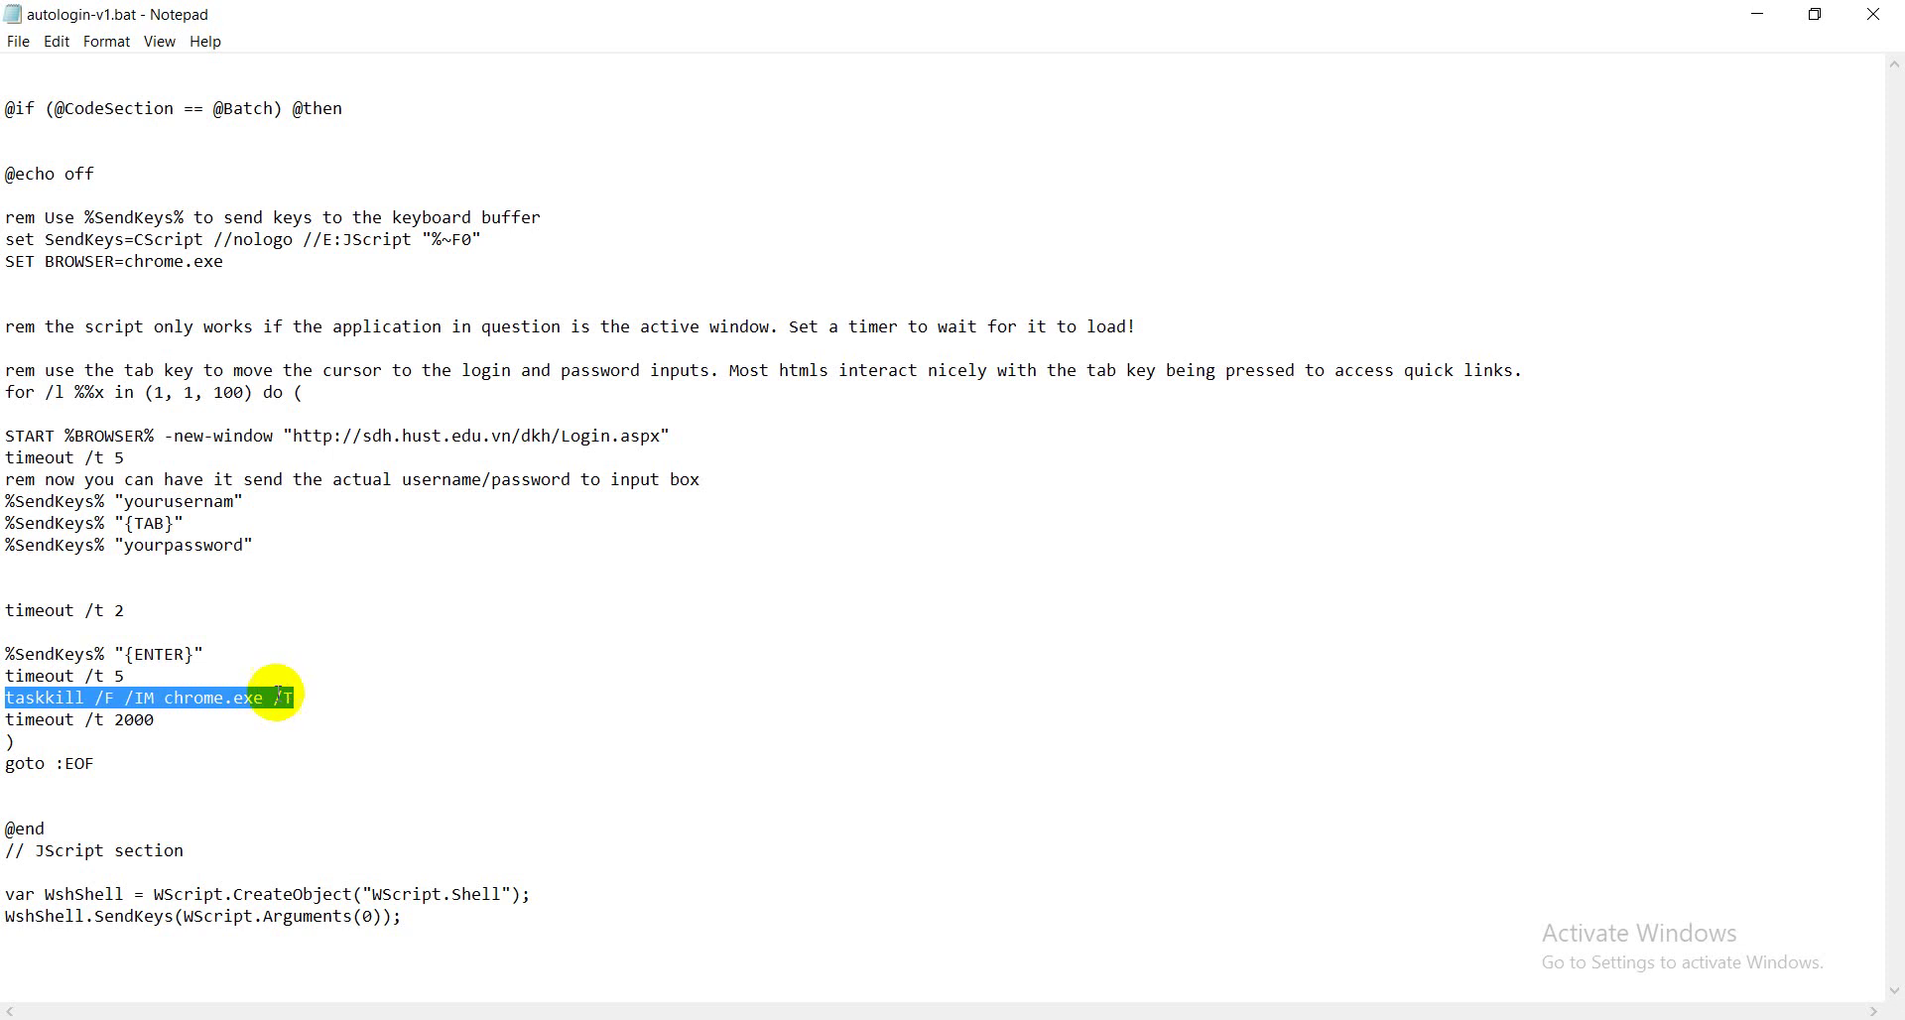
drag(5, 721, 159, 719)
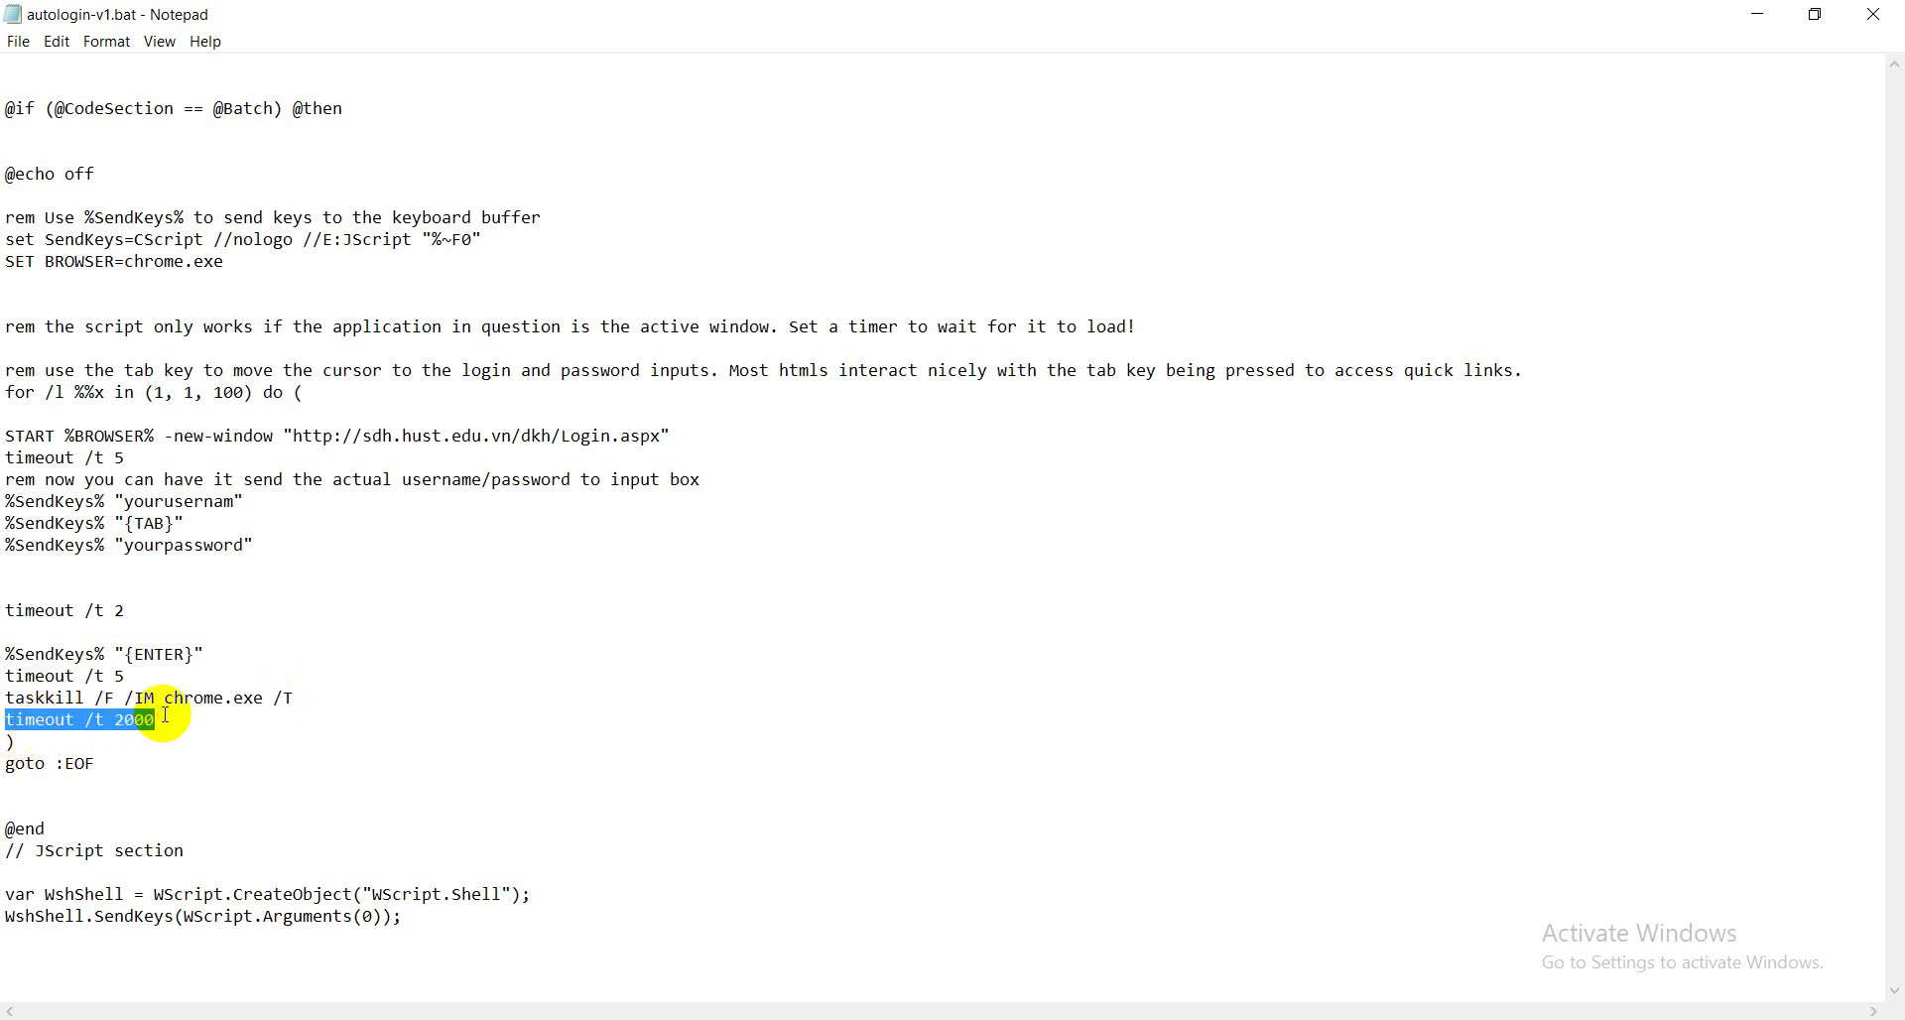
Step: Highlight the loop's 100 repetitions, then the whole script, and deselect
drag(247, 394, 231, 397)
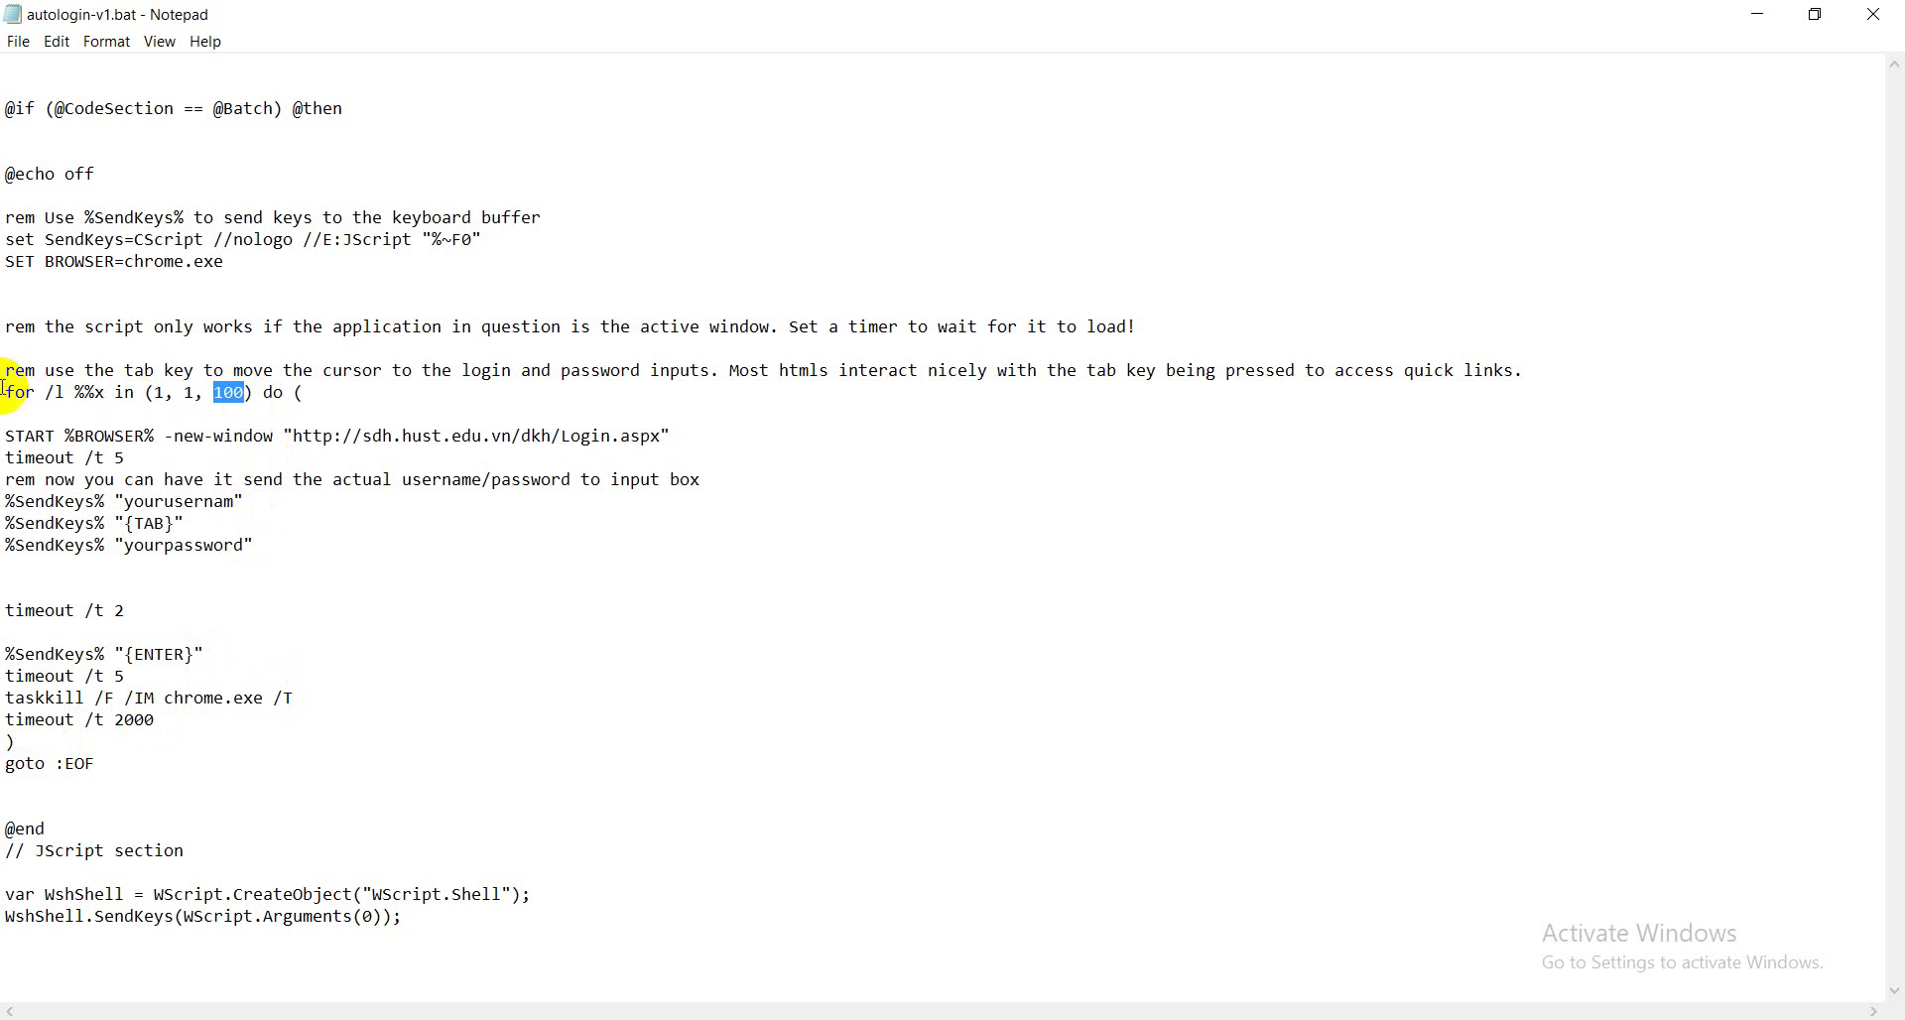
mouse_move(6, 394)
mouse_down()
mouse_move(361, 459)
mouse_move(224, 553)
mouse_up()
click(204, 744)
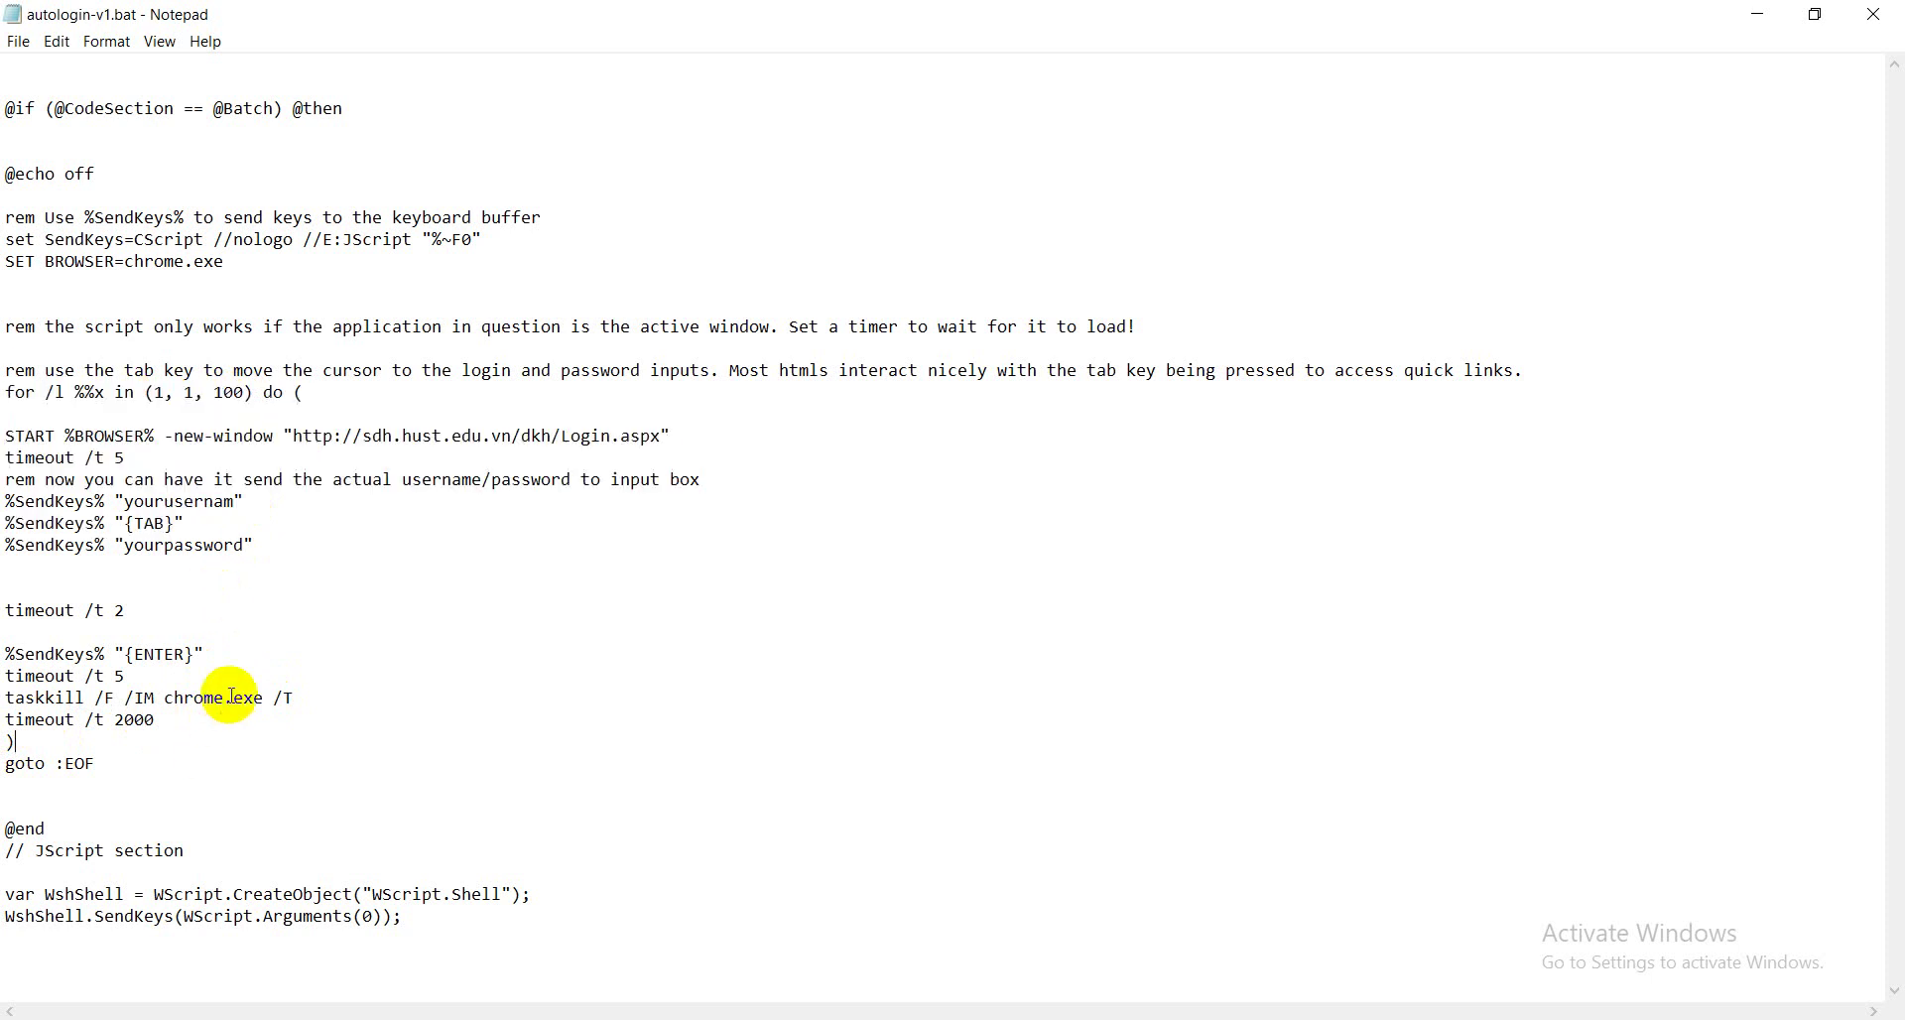
drag(242, 754, 8, 112)
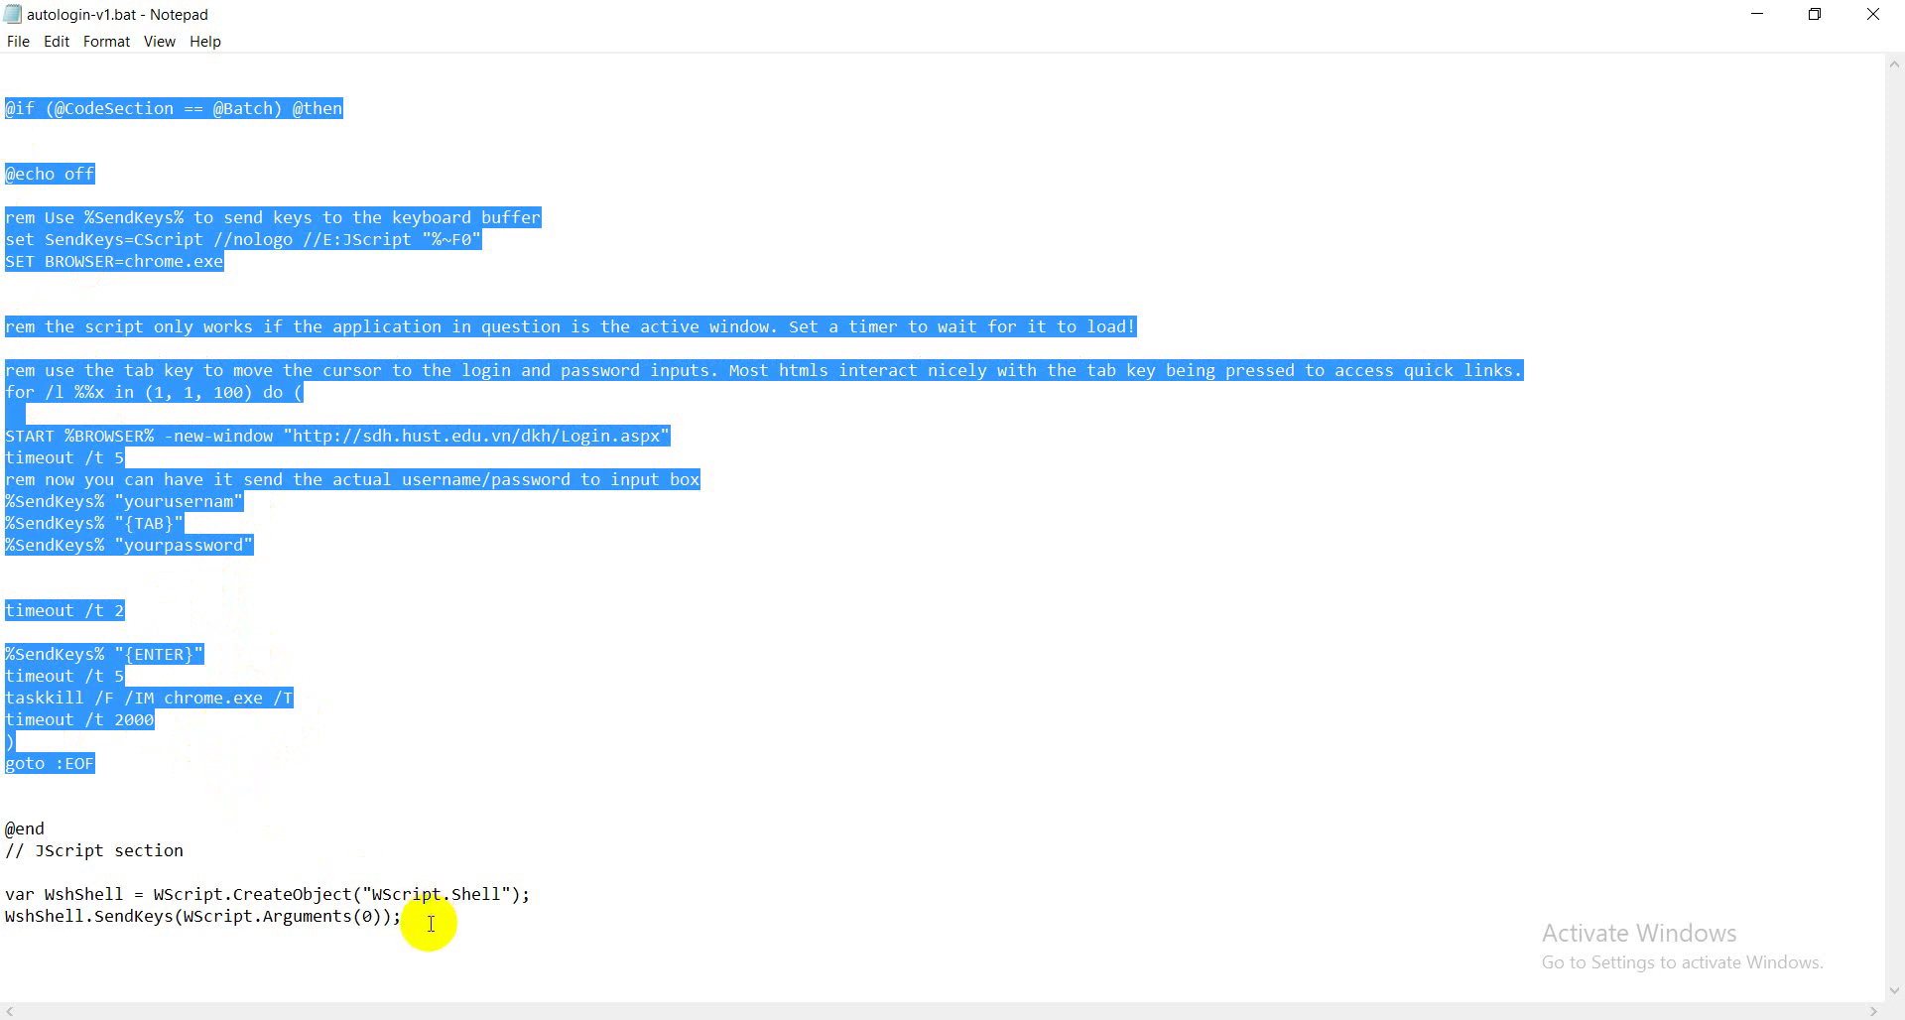
mouse_move(431, 924)
mouse_down()
mouse_move(12, 149)
mouse_move(12, 112)
mouse_up()
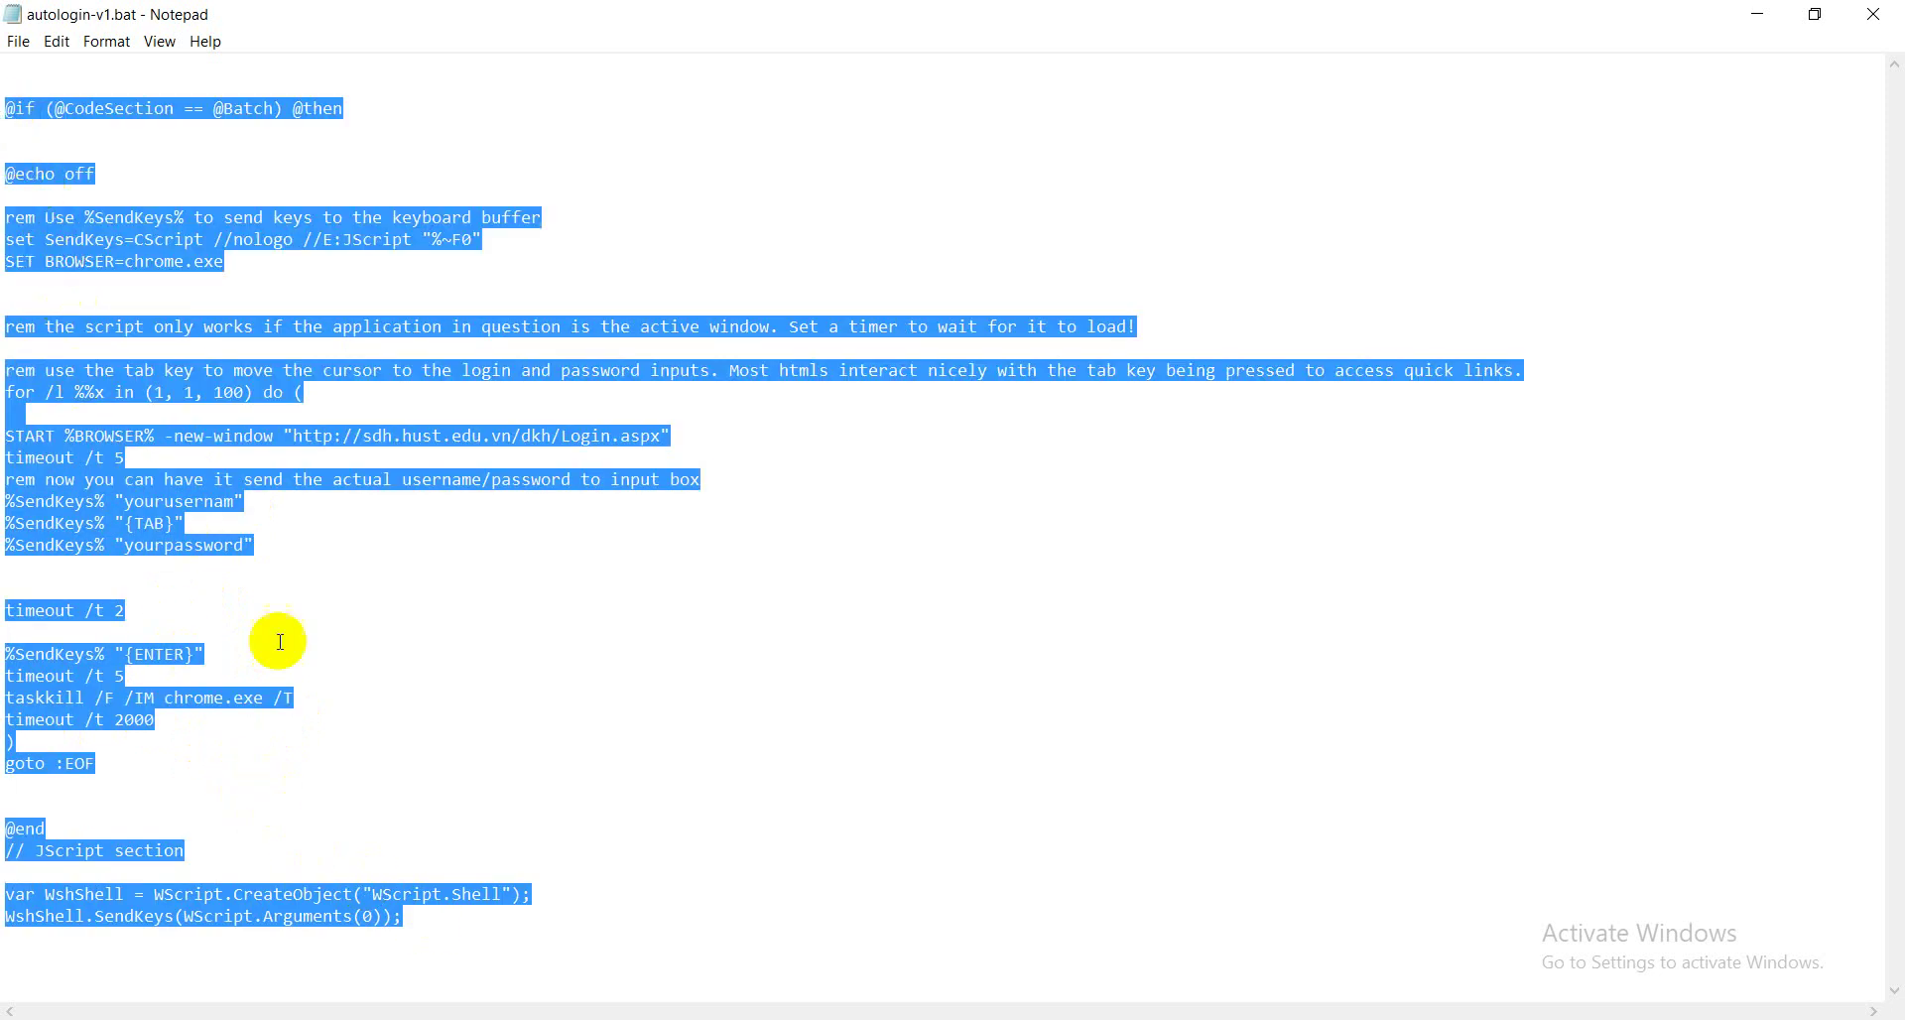
click(282, 640)
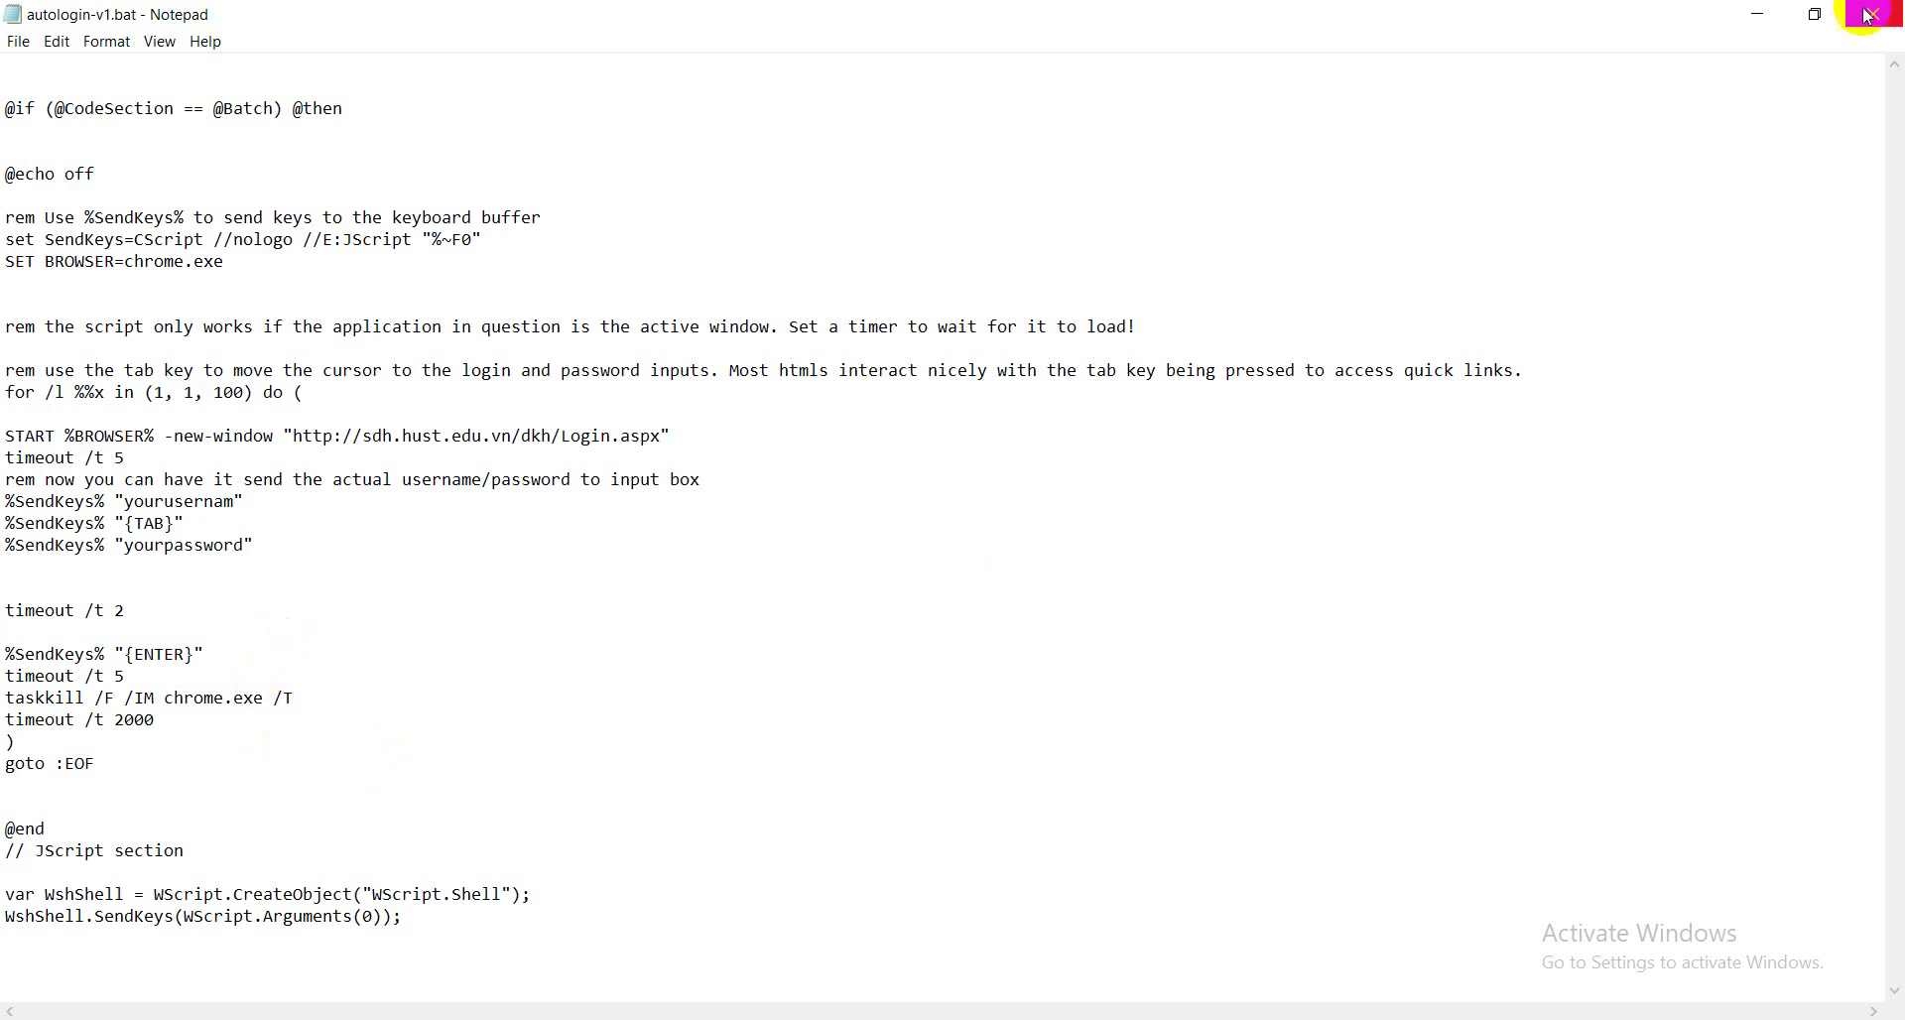
Step: Save the script as autologin-v2.bat on the Desktop and return to the desktop
click(12, 50)
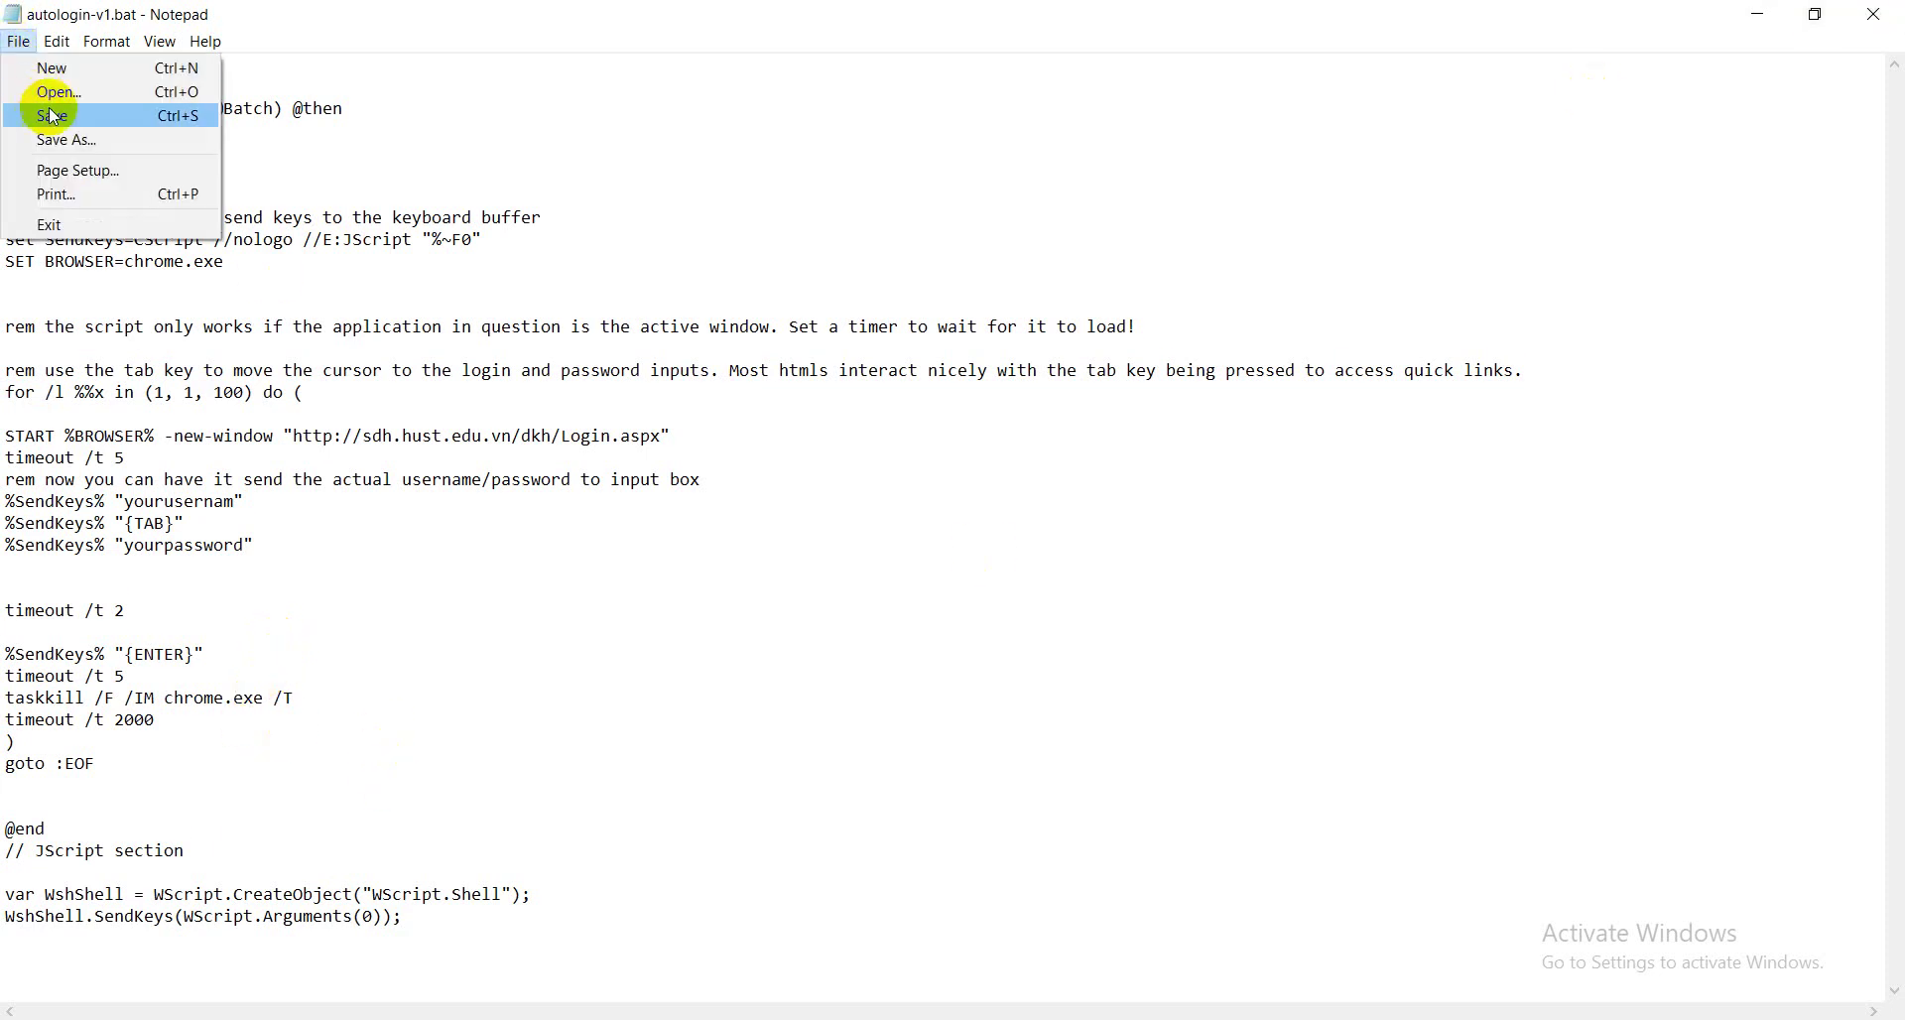
click(49, 112)
click(20, 44)
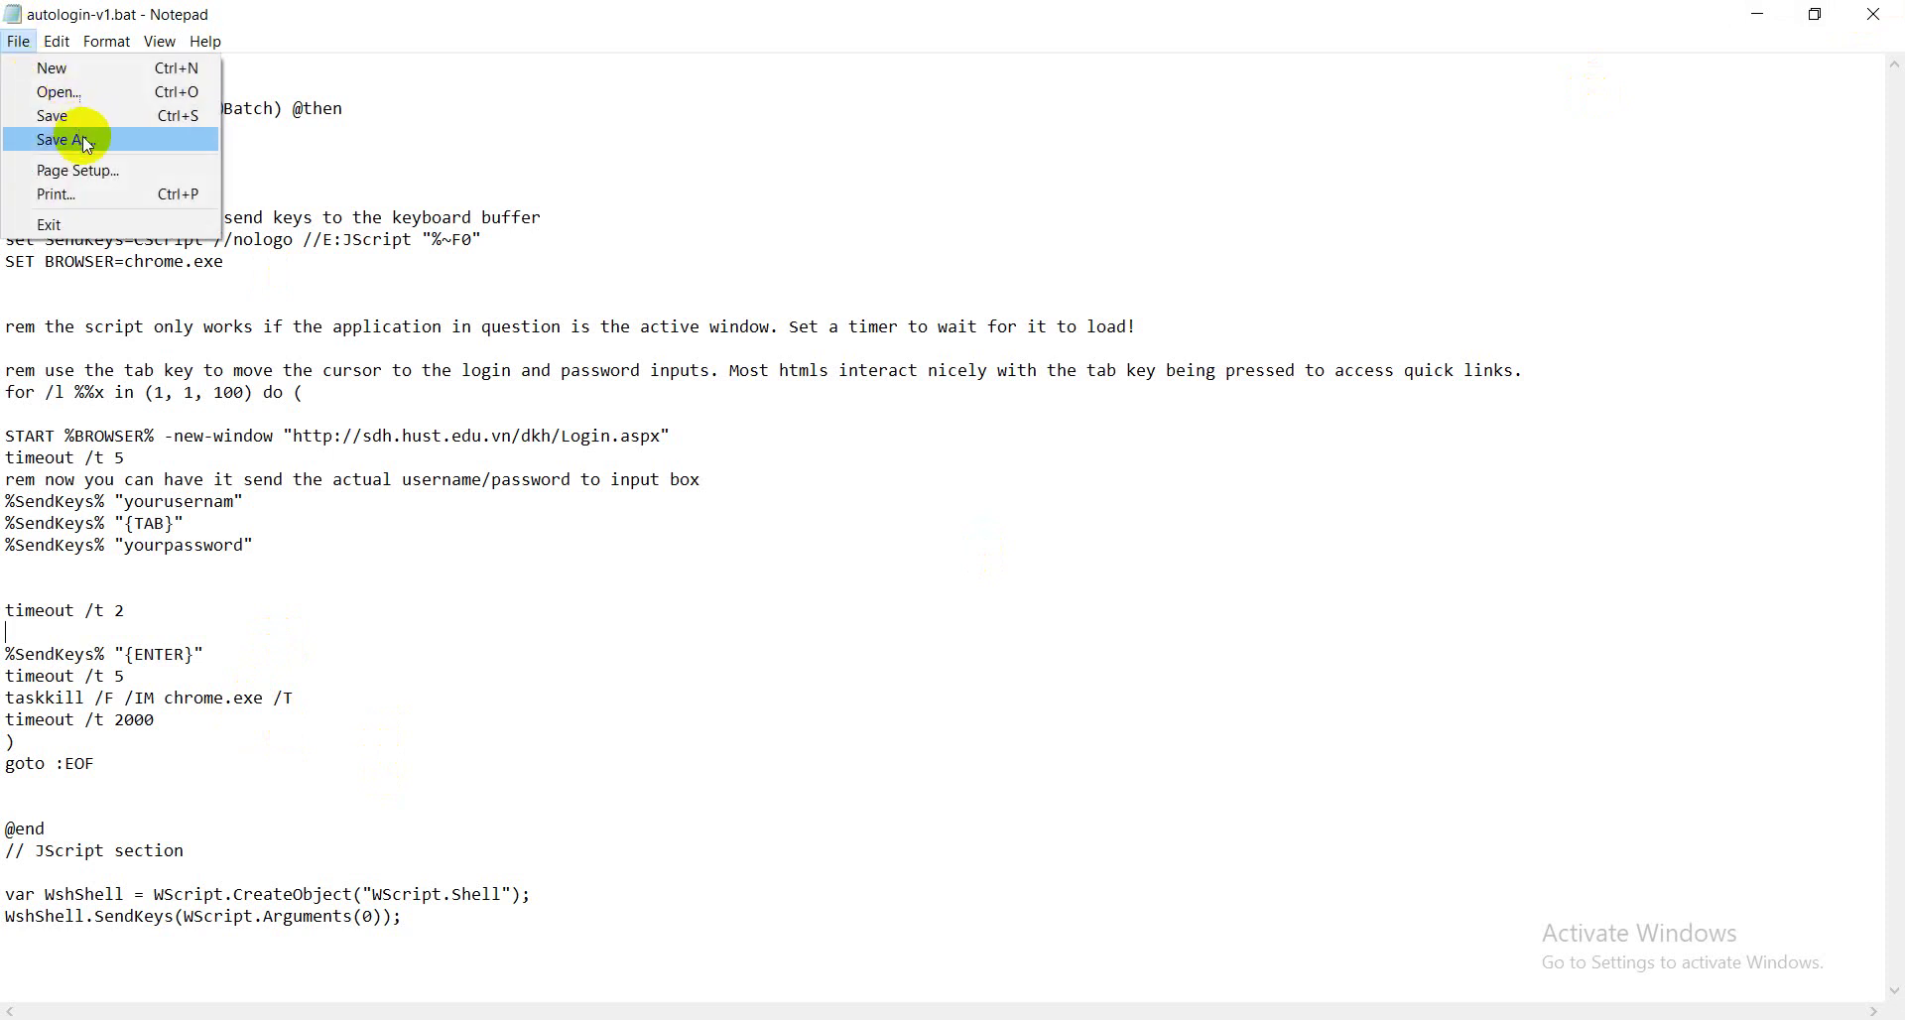
click(81, 133)
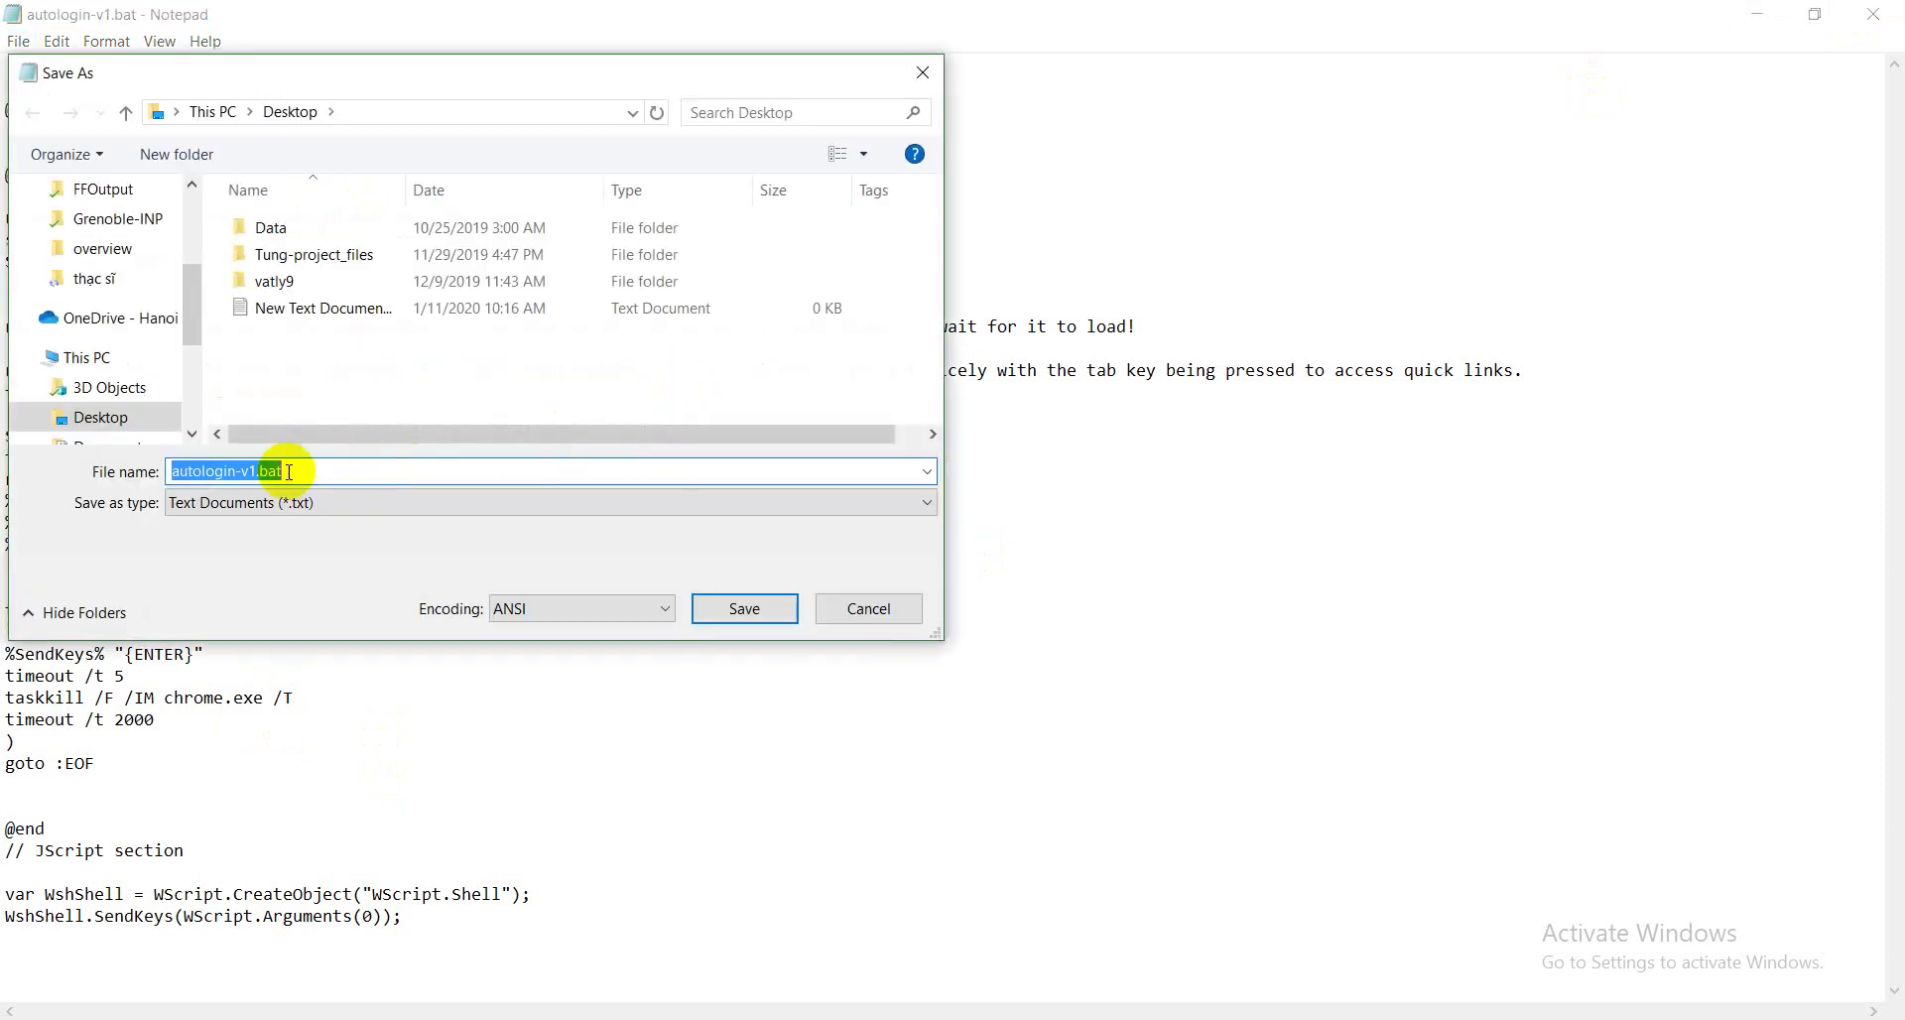
click(296, 468)
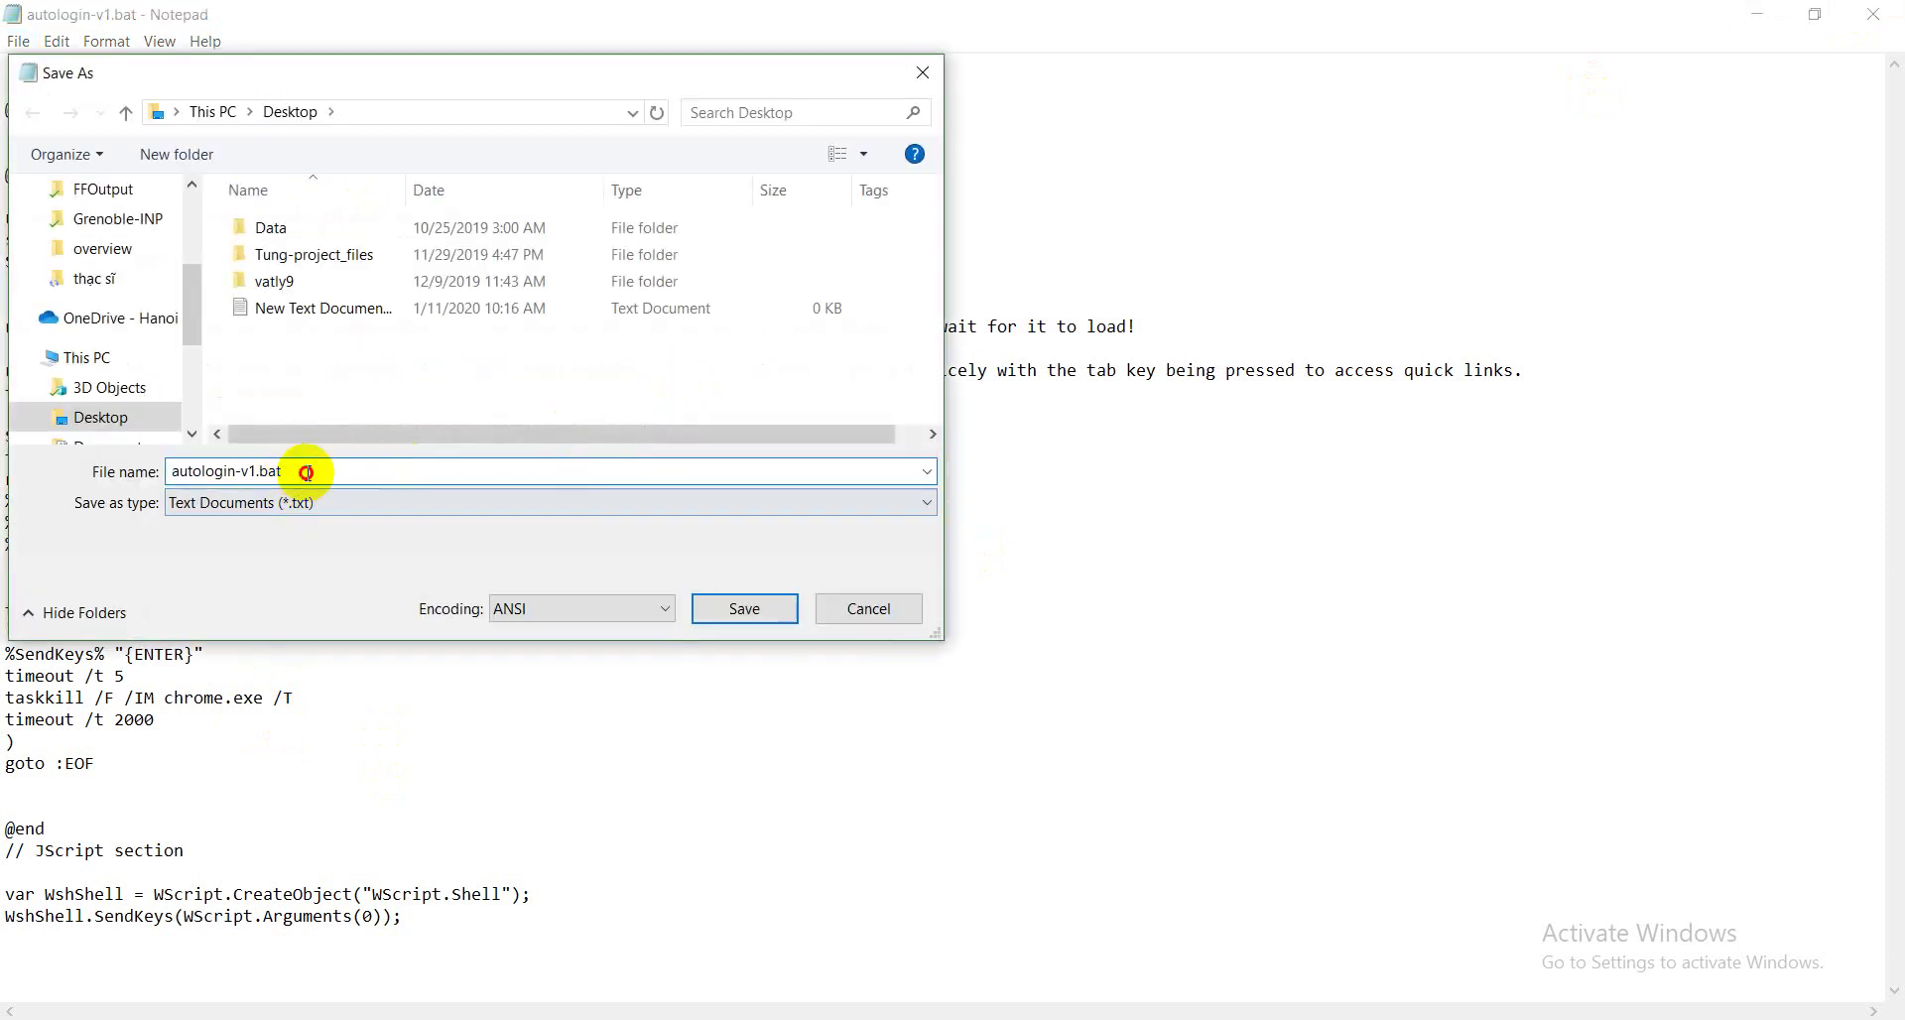
key(BackSpace)
key(BackSpace)
key(BackSpace)
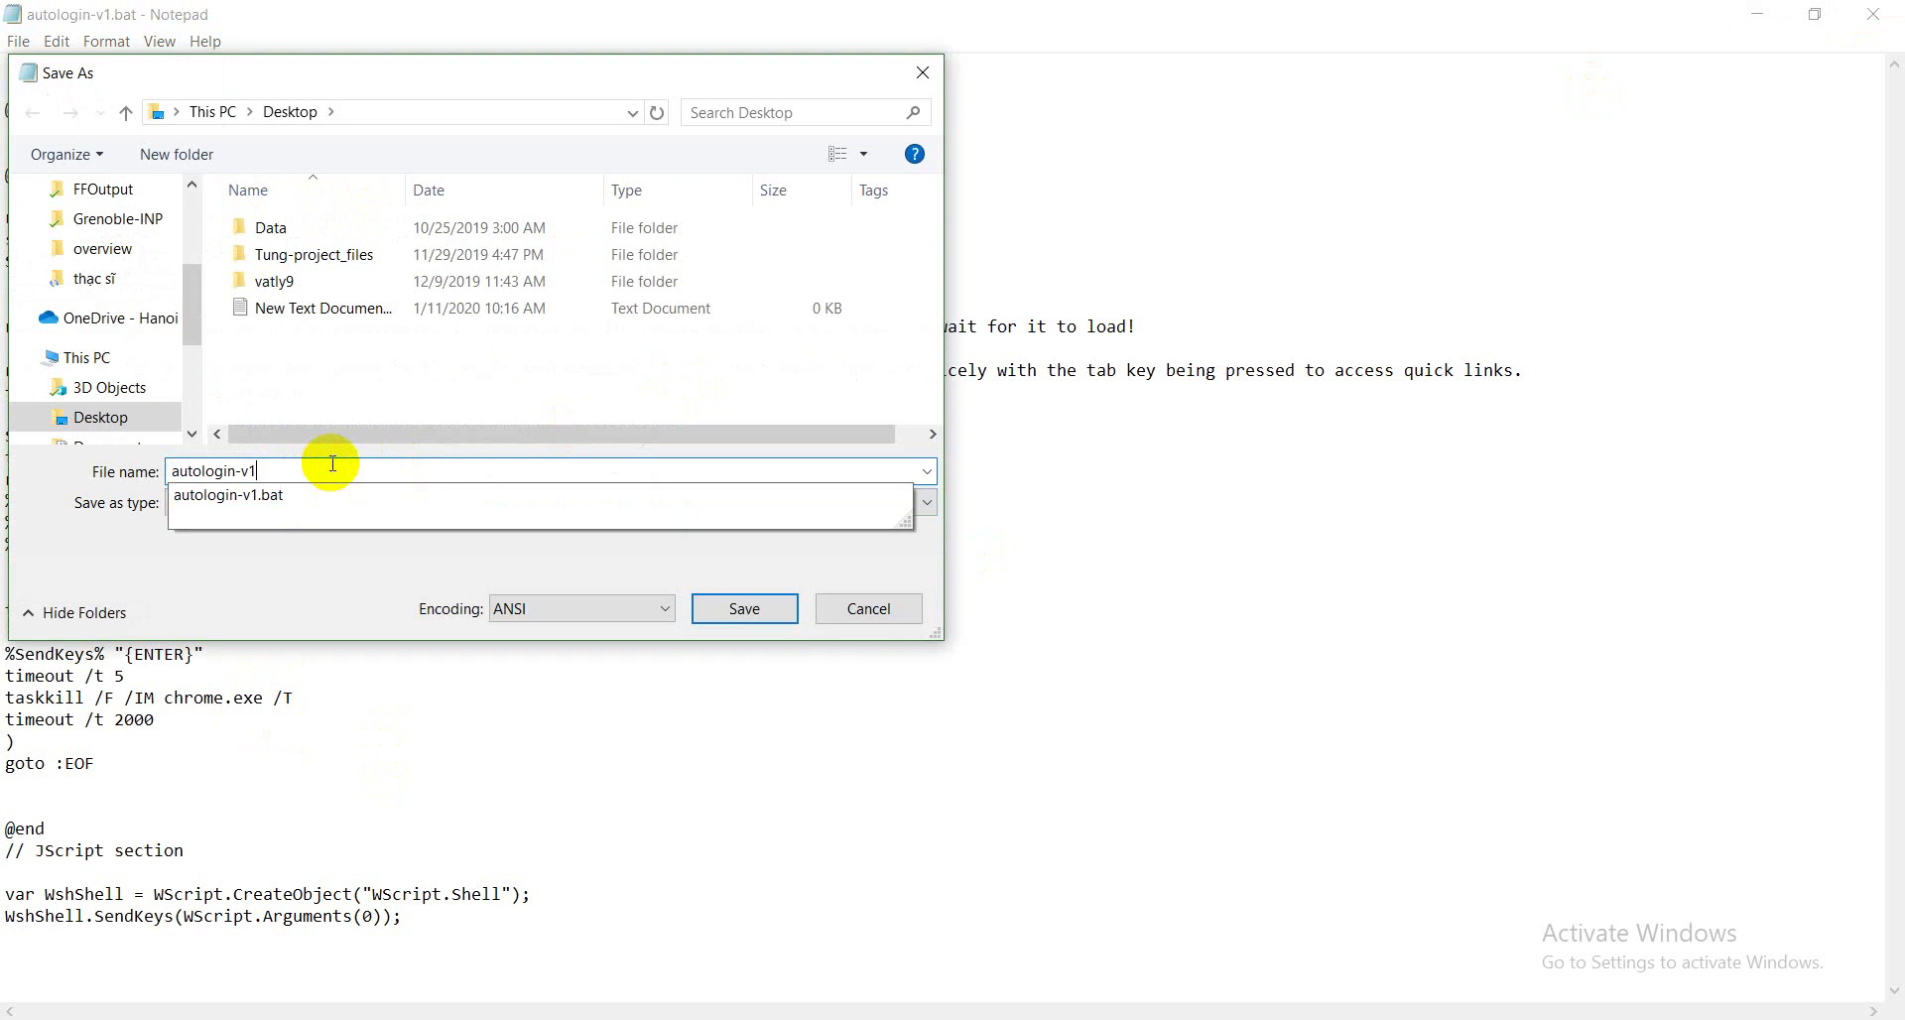
text(2.bat)
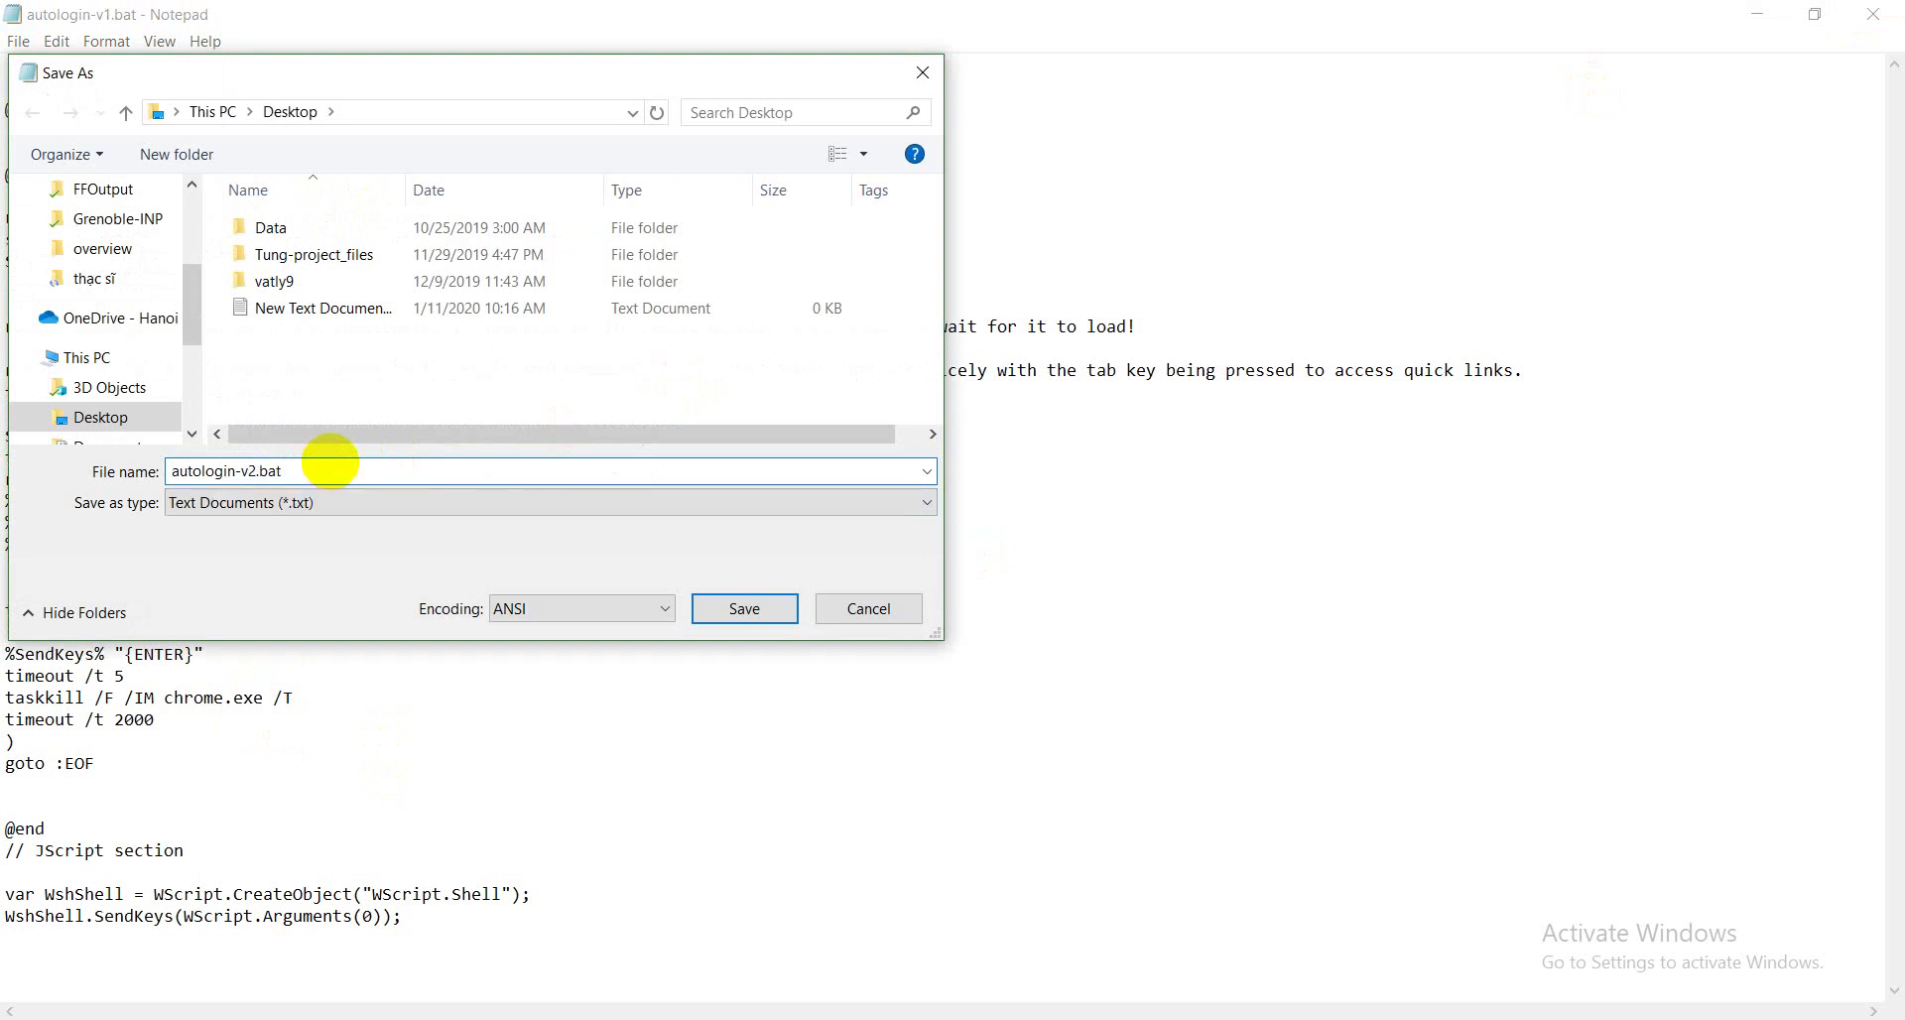
key(Return)
key(super+d)
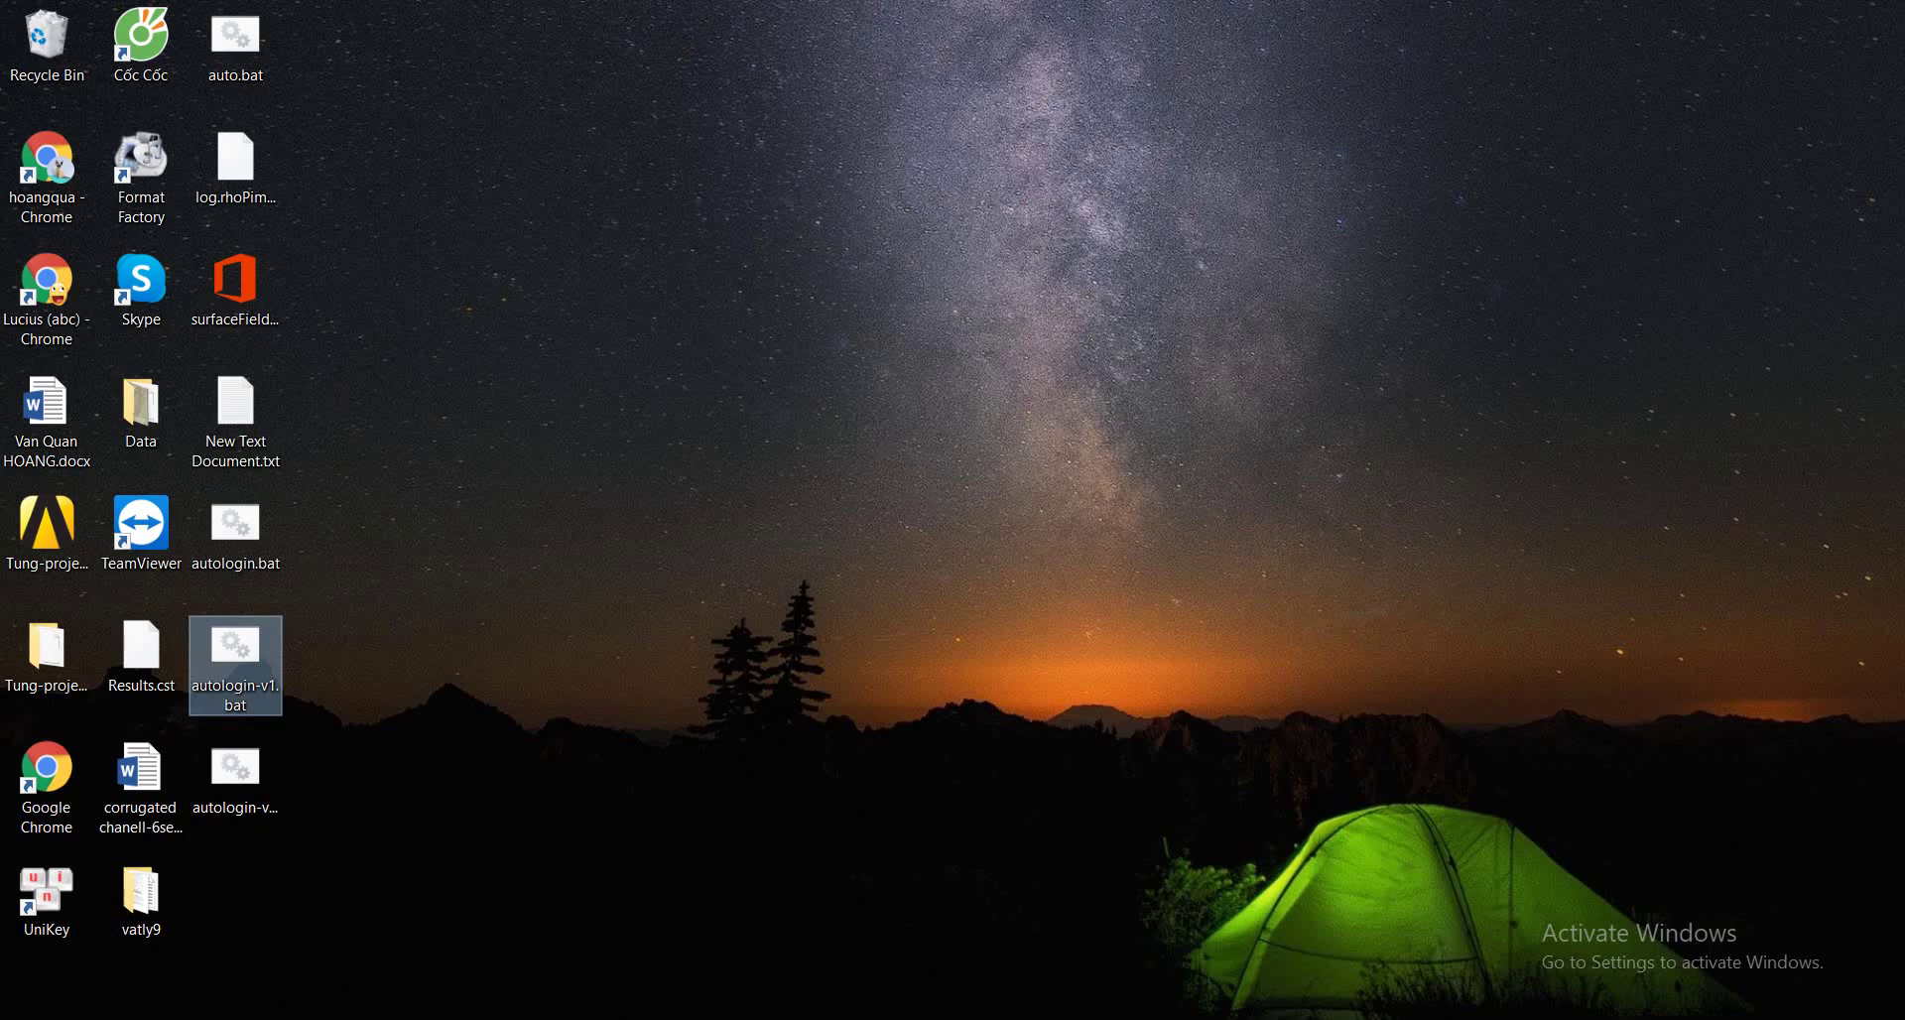
Step: Run autologin-v2.bat from the desktop and skip its long timeout countdown
click(236, 772)
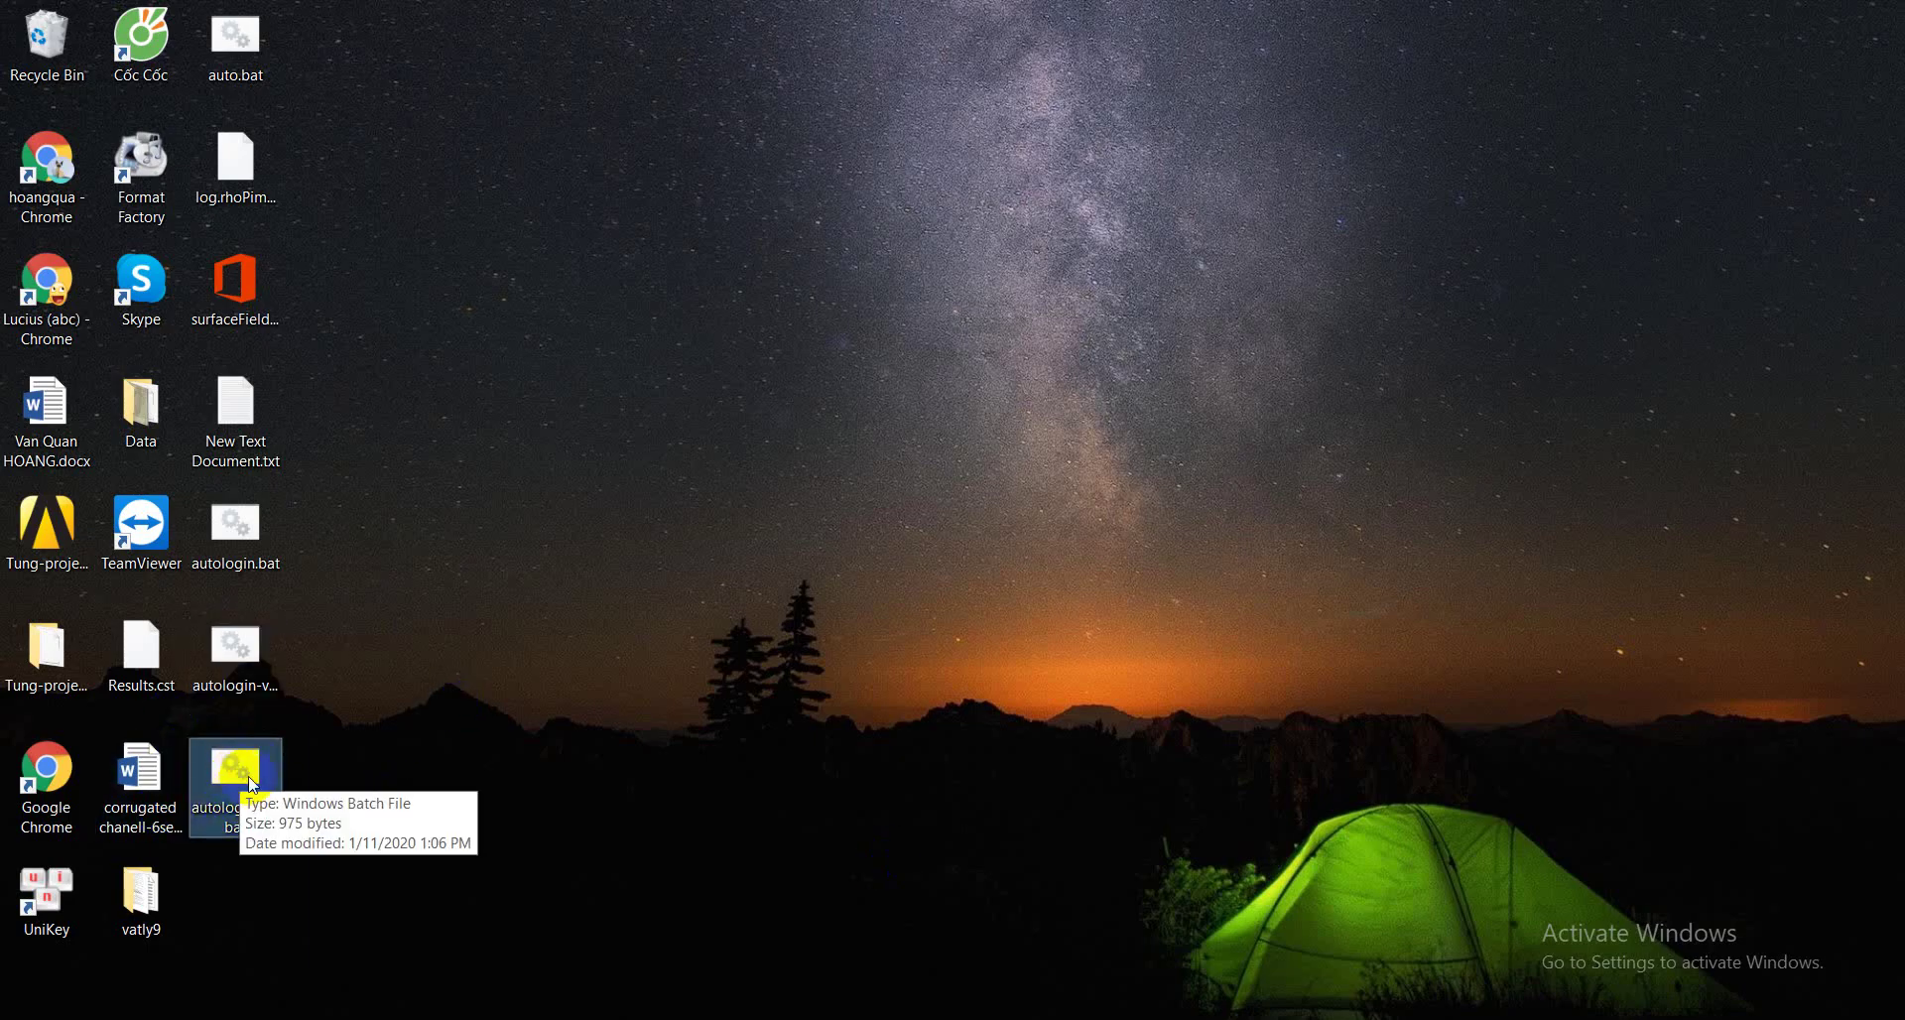
double_click(251, 783)
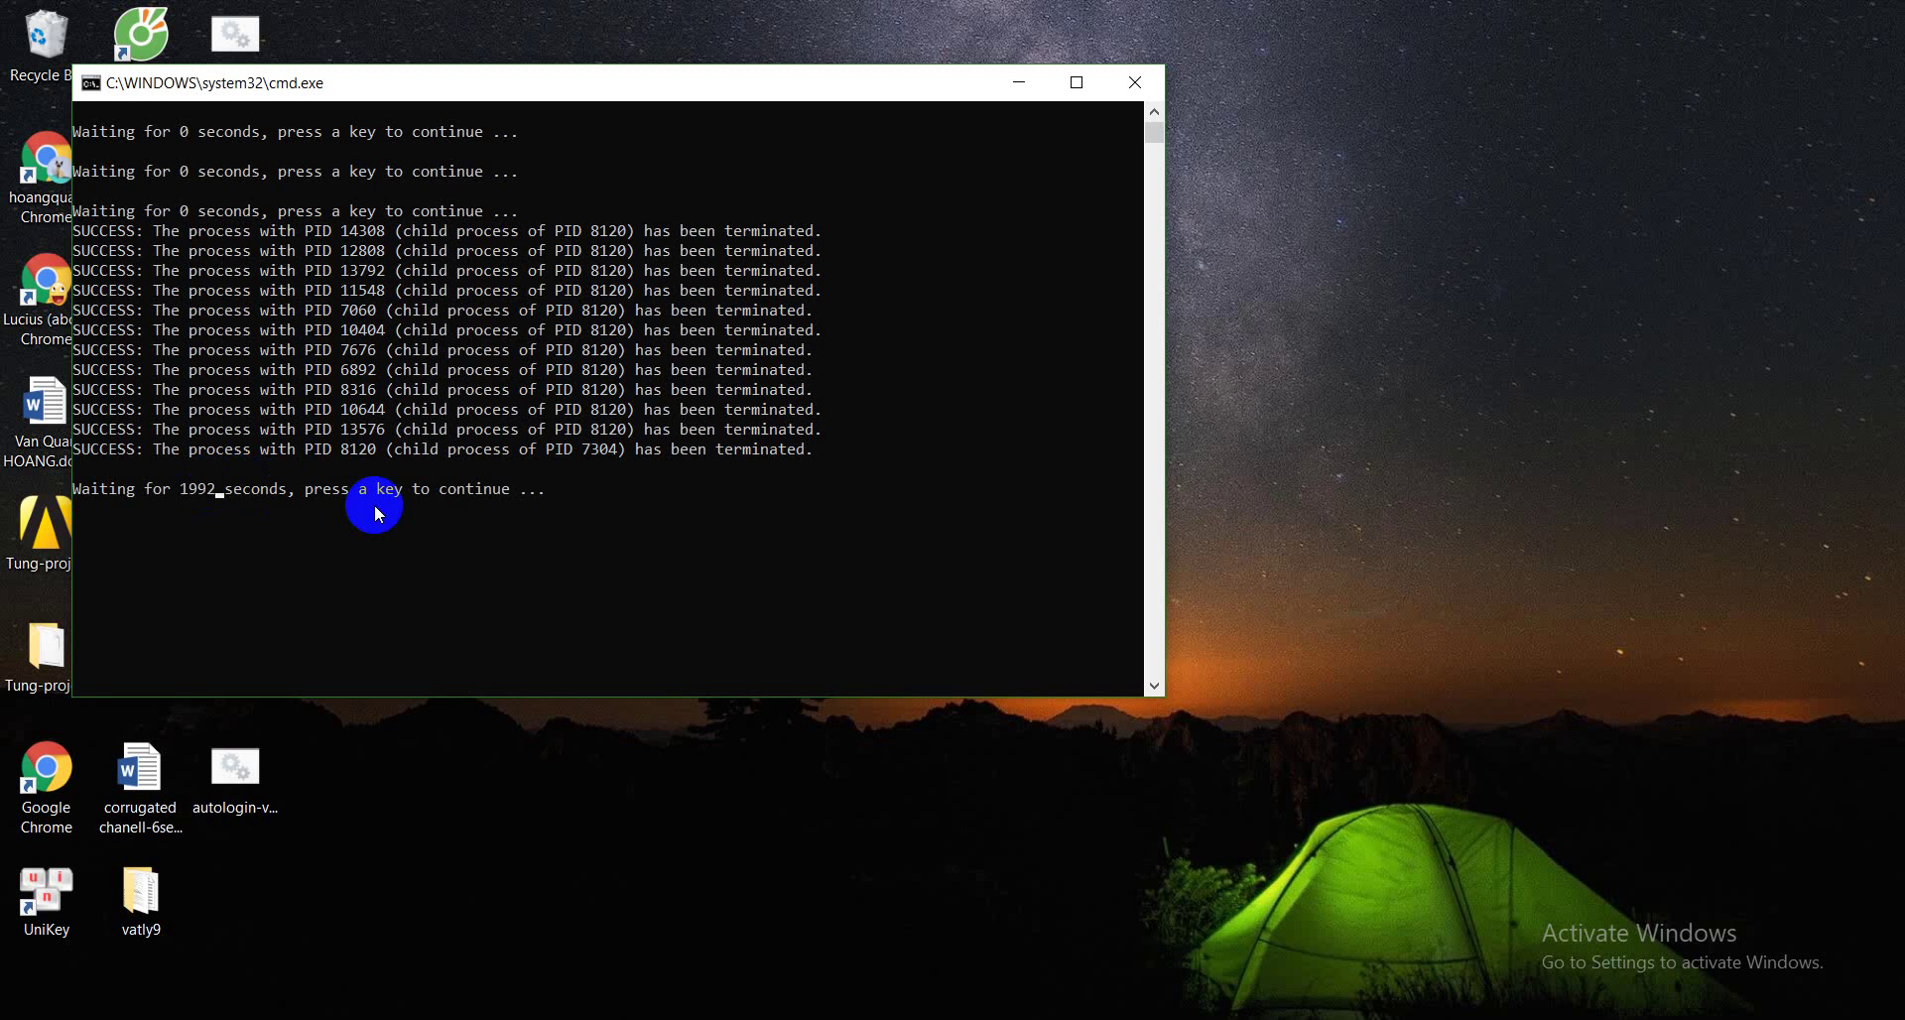
key(Return)
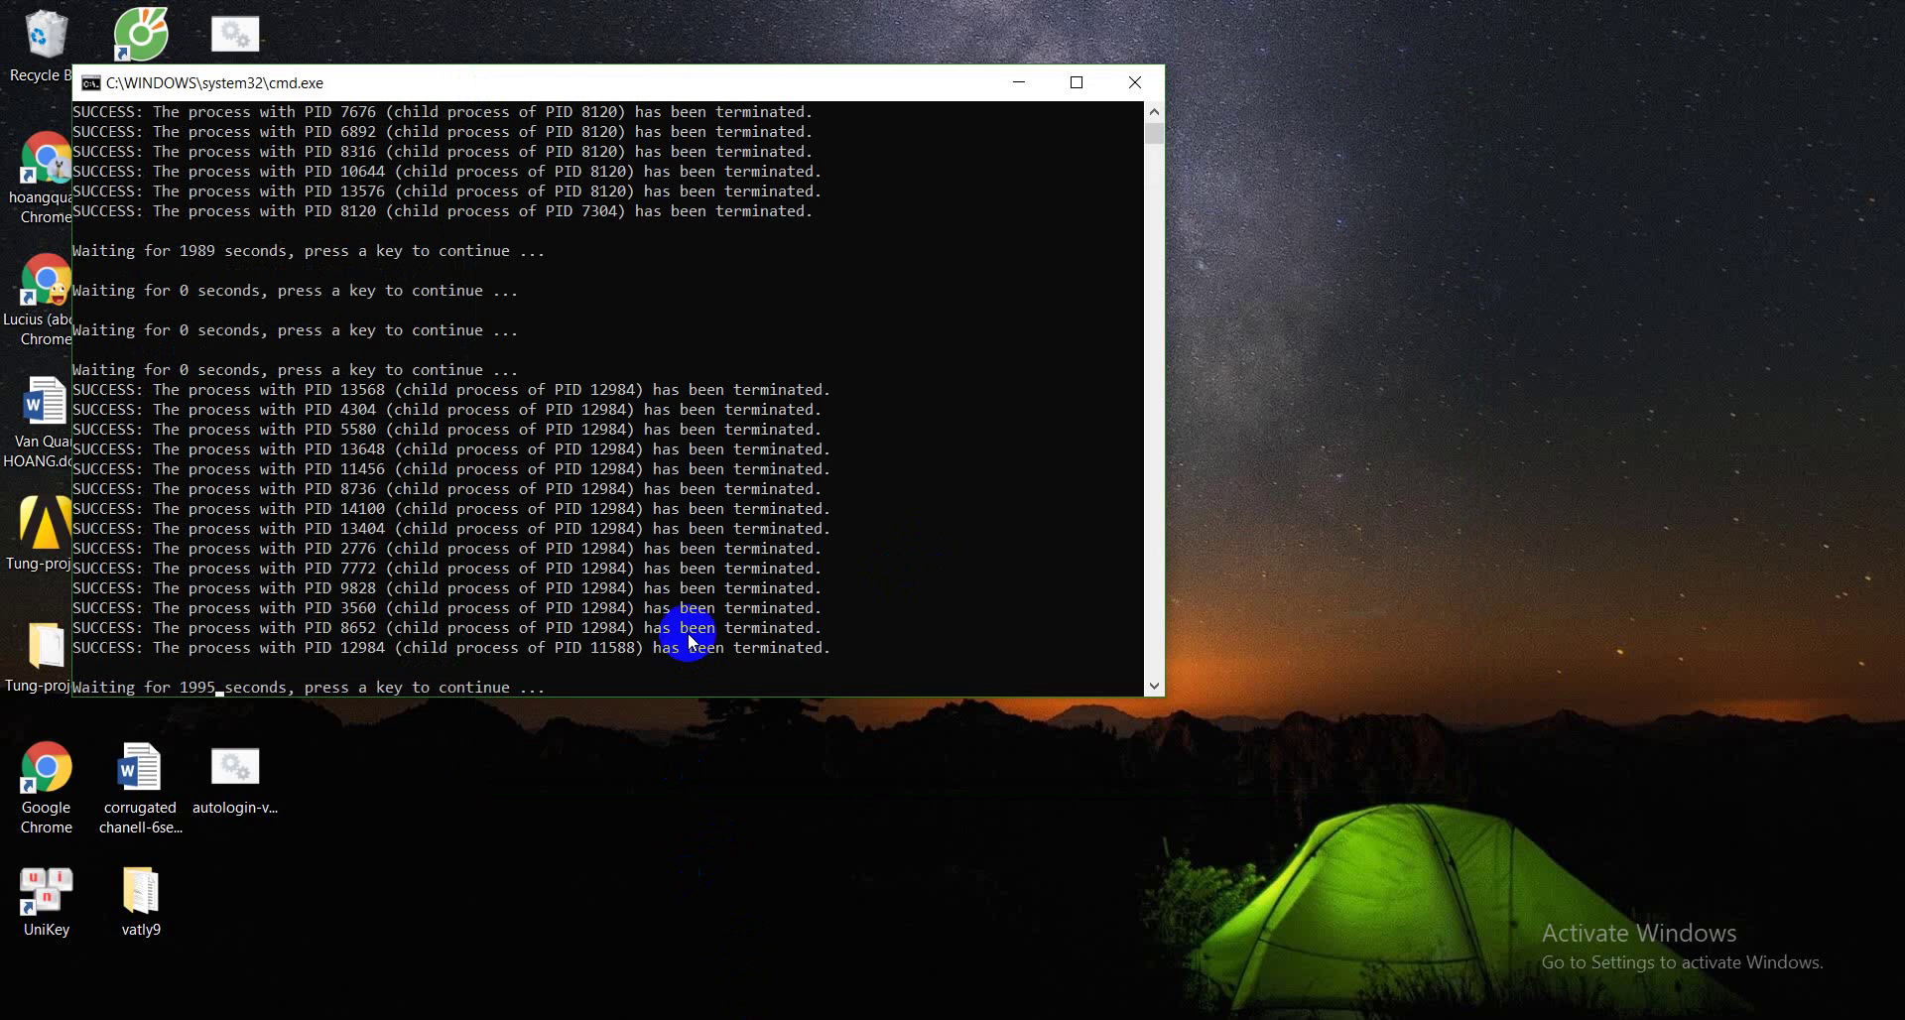
Step: Close the running console, launch Chrome and search for Facebook
click(1131, 84)
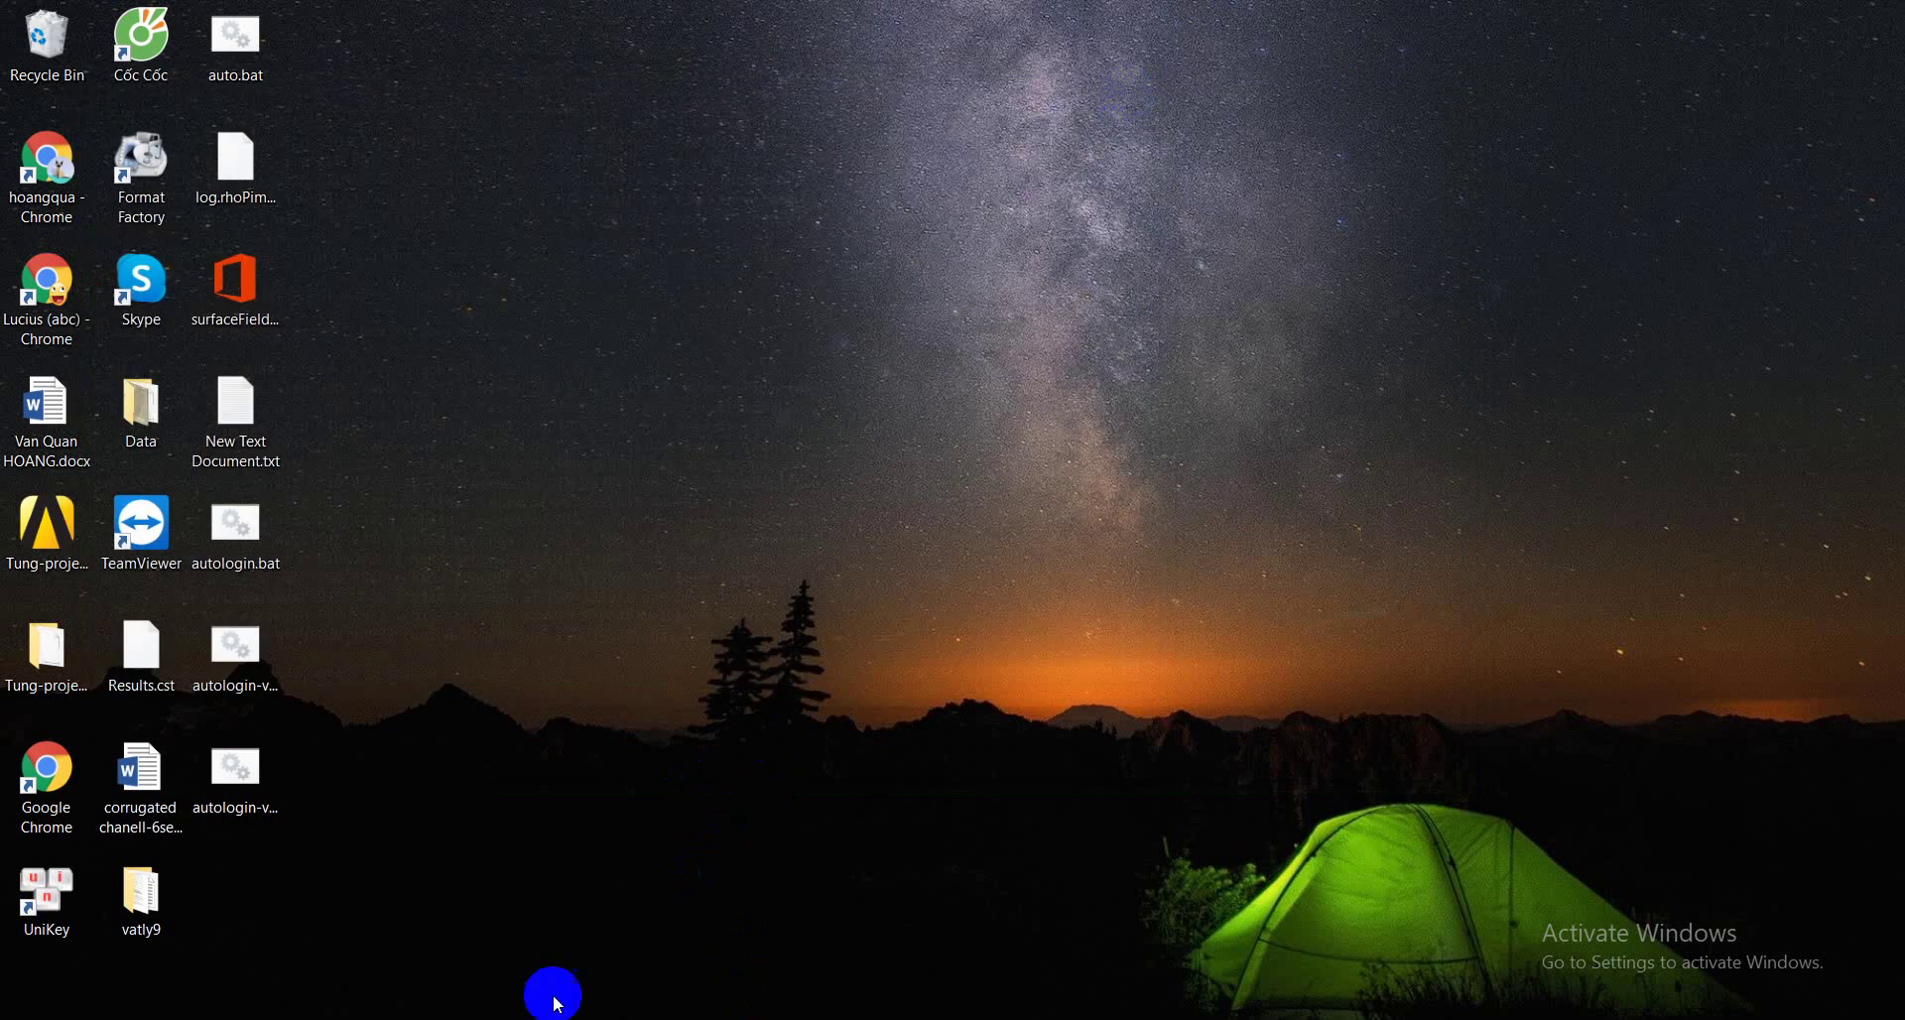
click(41, 778)
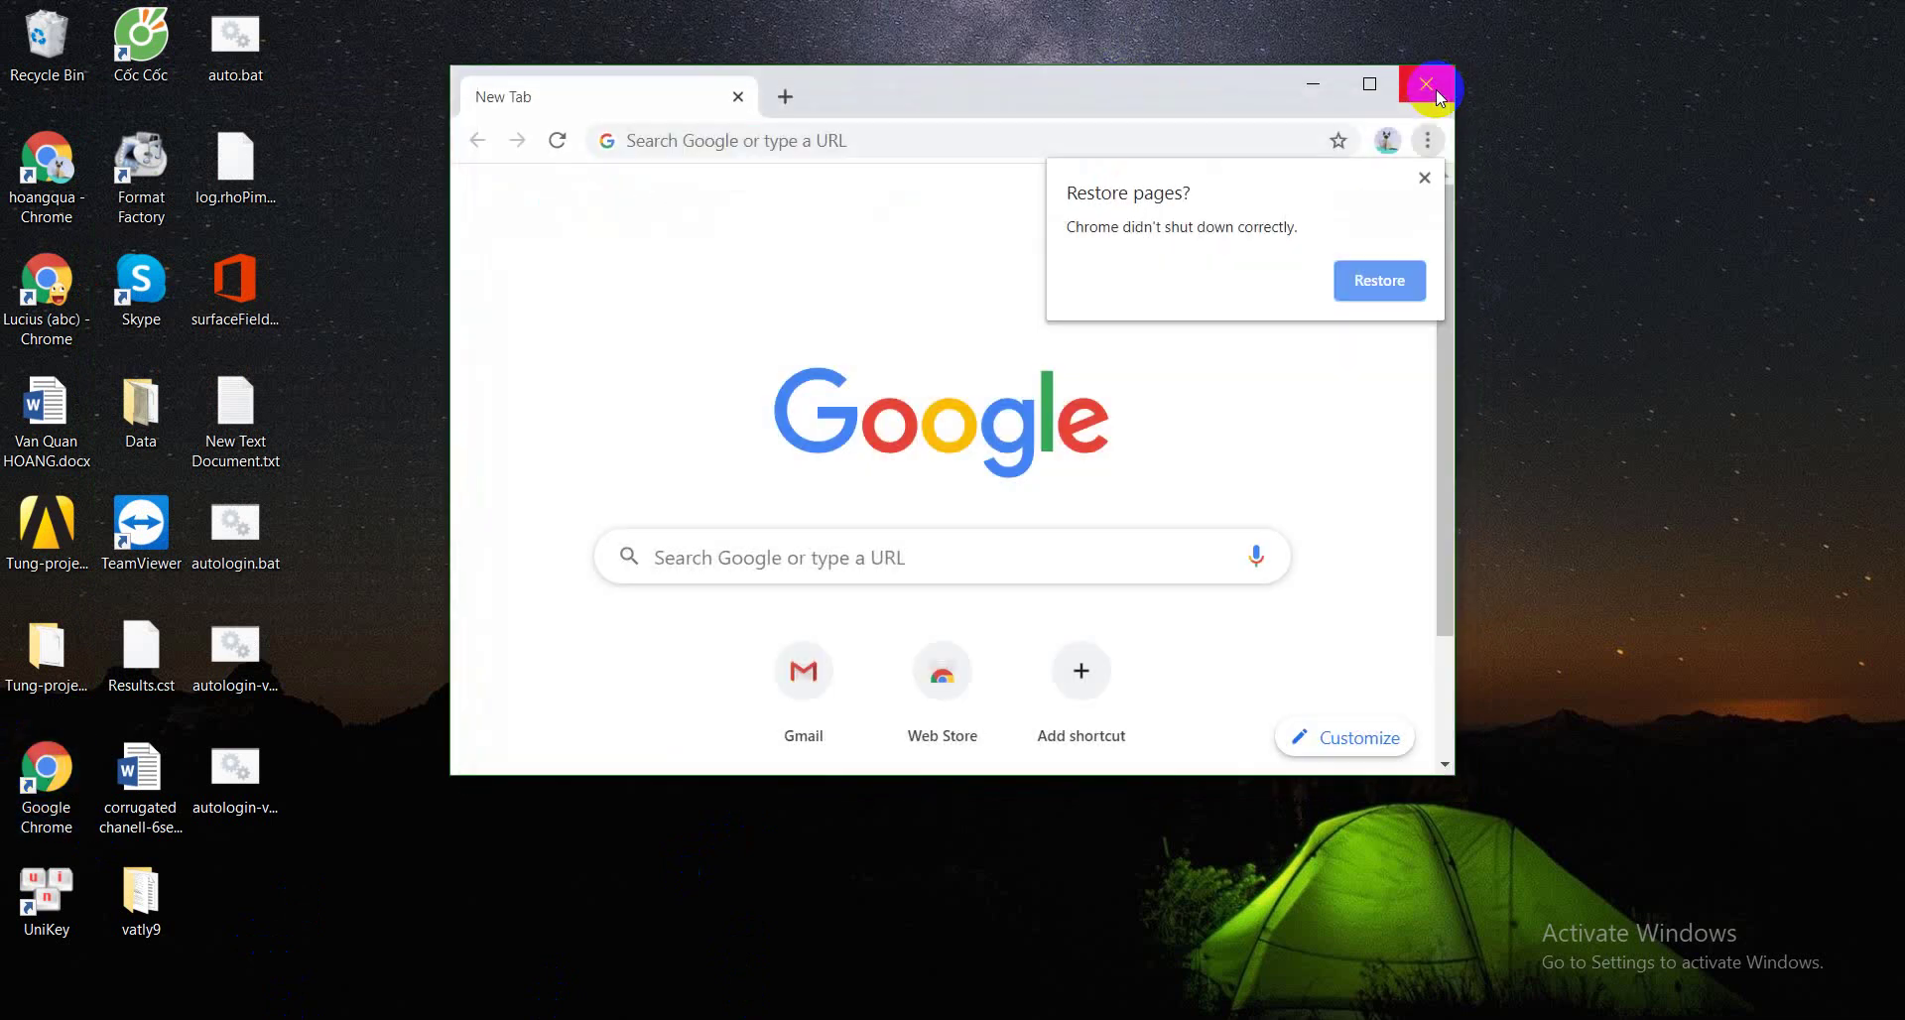
click(857, 130)
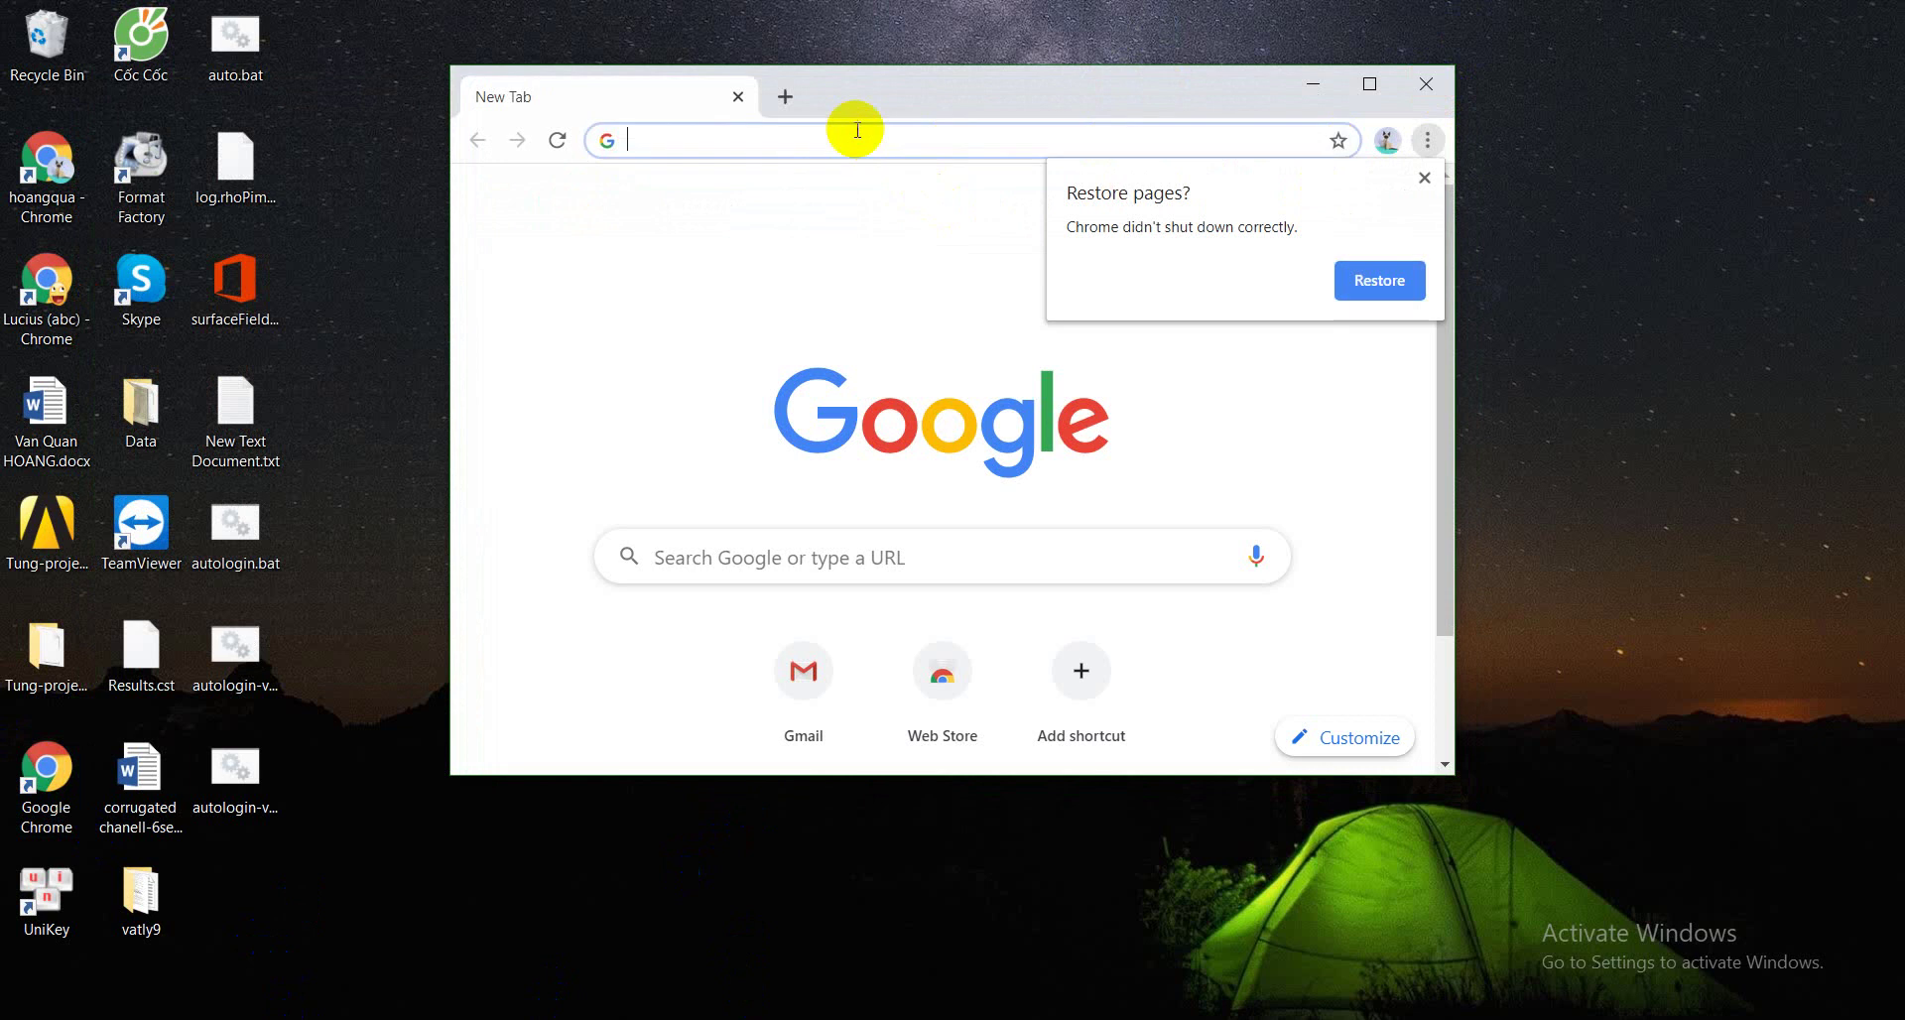
text(fc)
key(BackSpace)
text(ace)
key(Return)
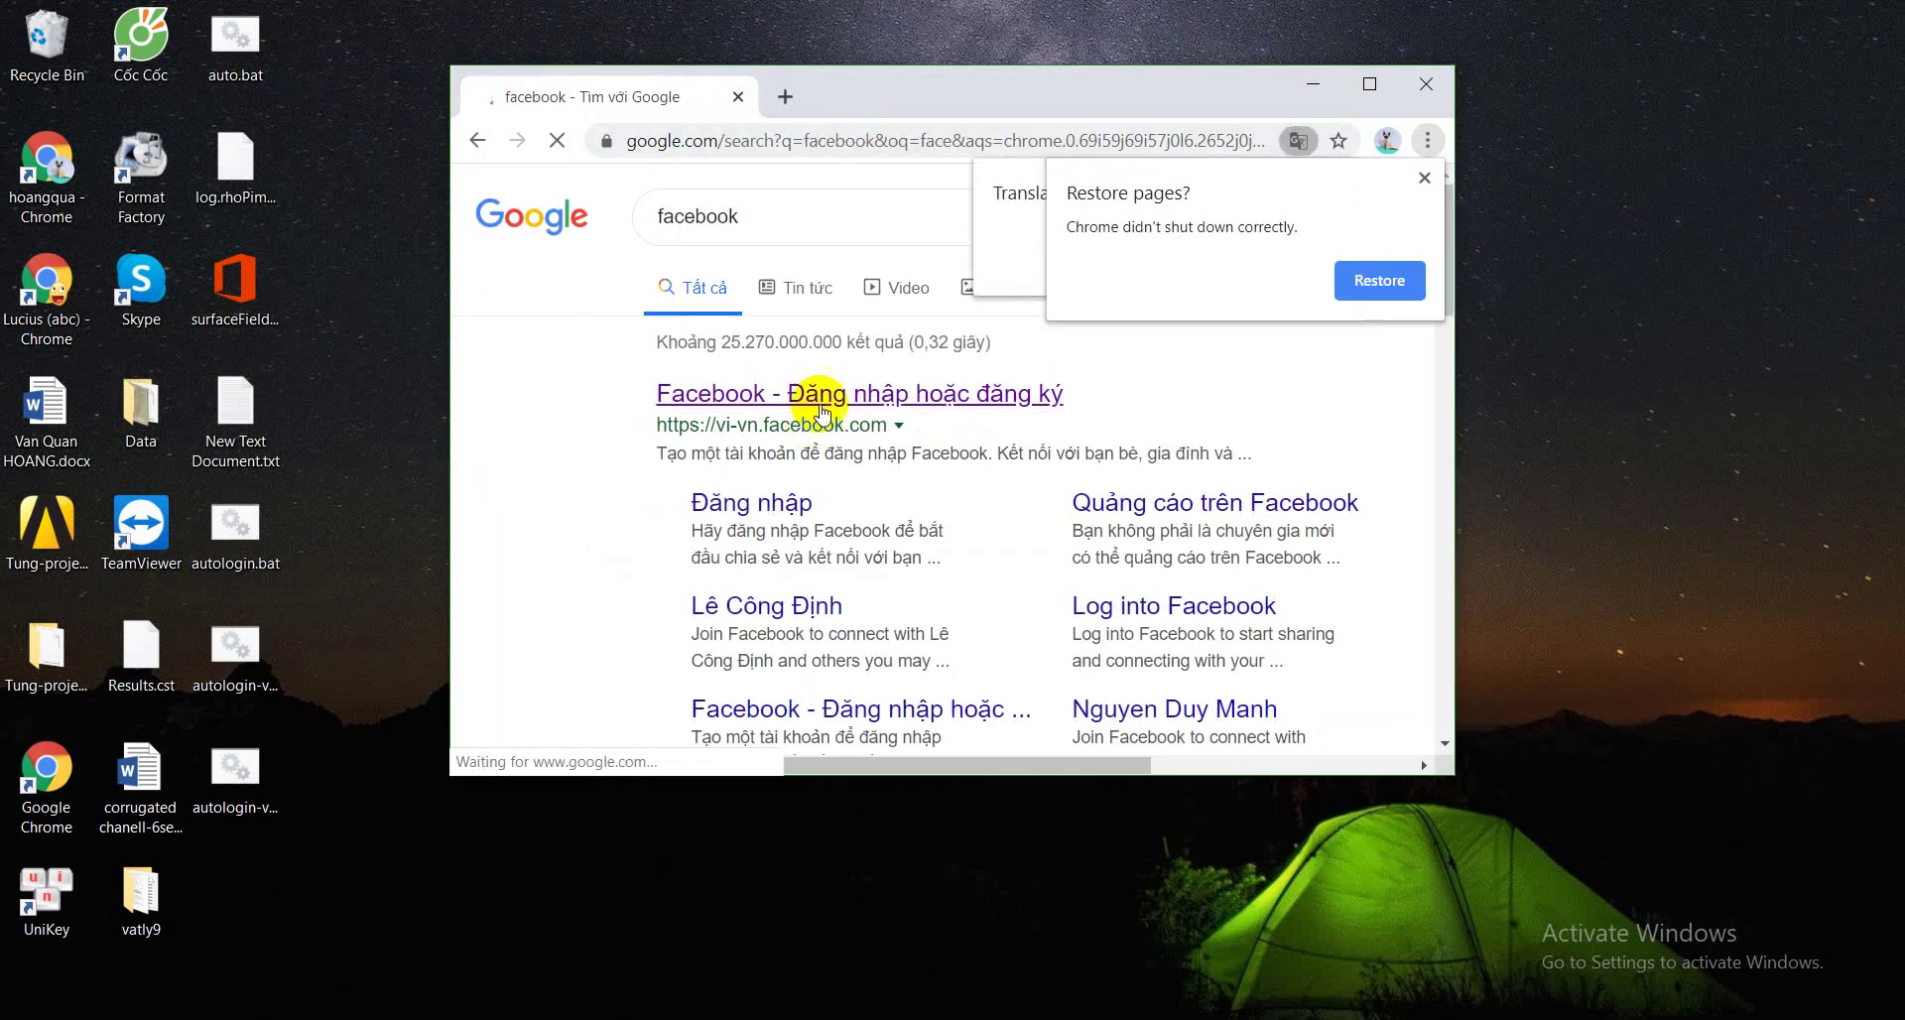
Step: Open the Facebook login page maximized, select its address, and return to Notepad
click(833, 391)
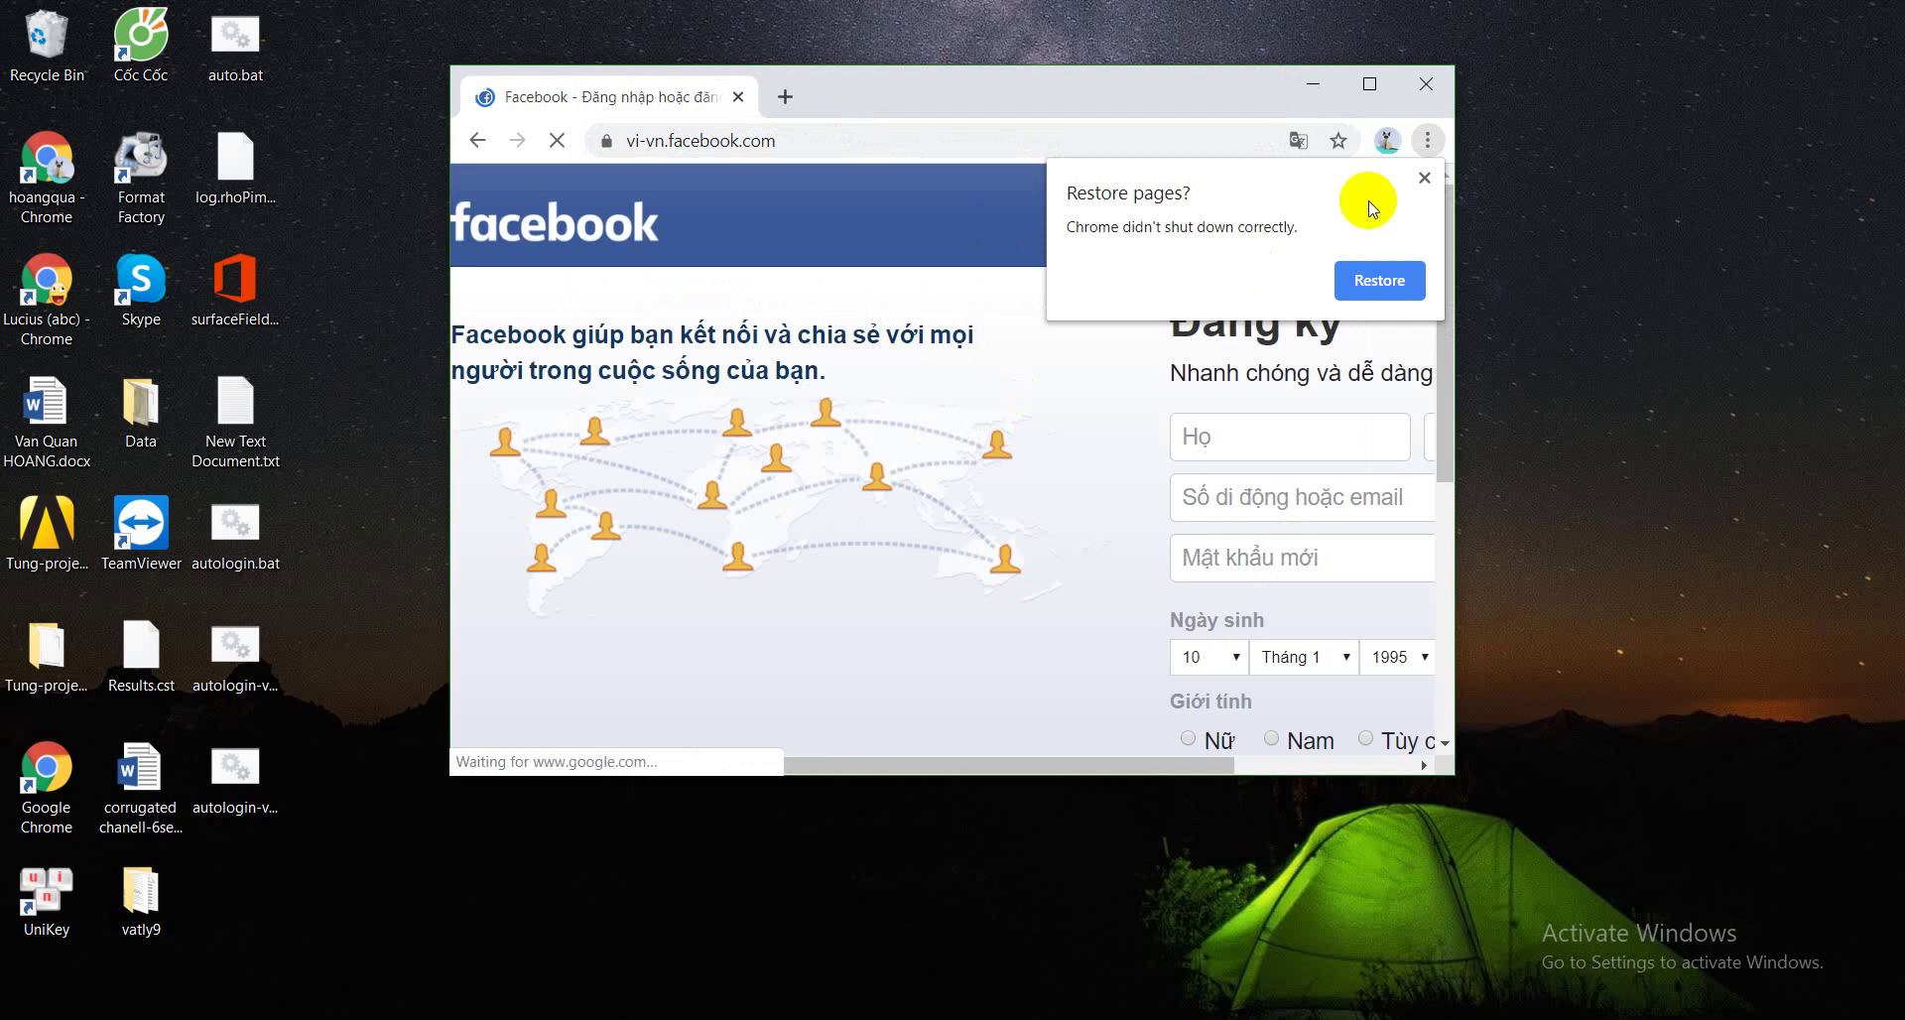
click(1369, 84)
click(380, 72)
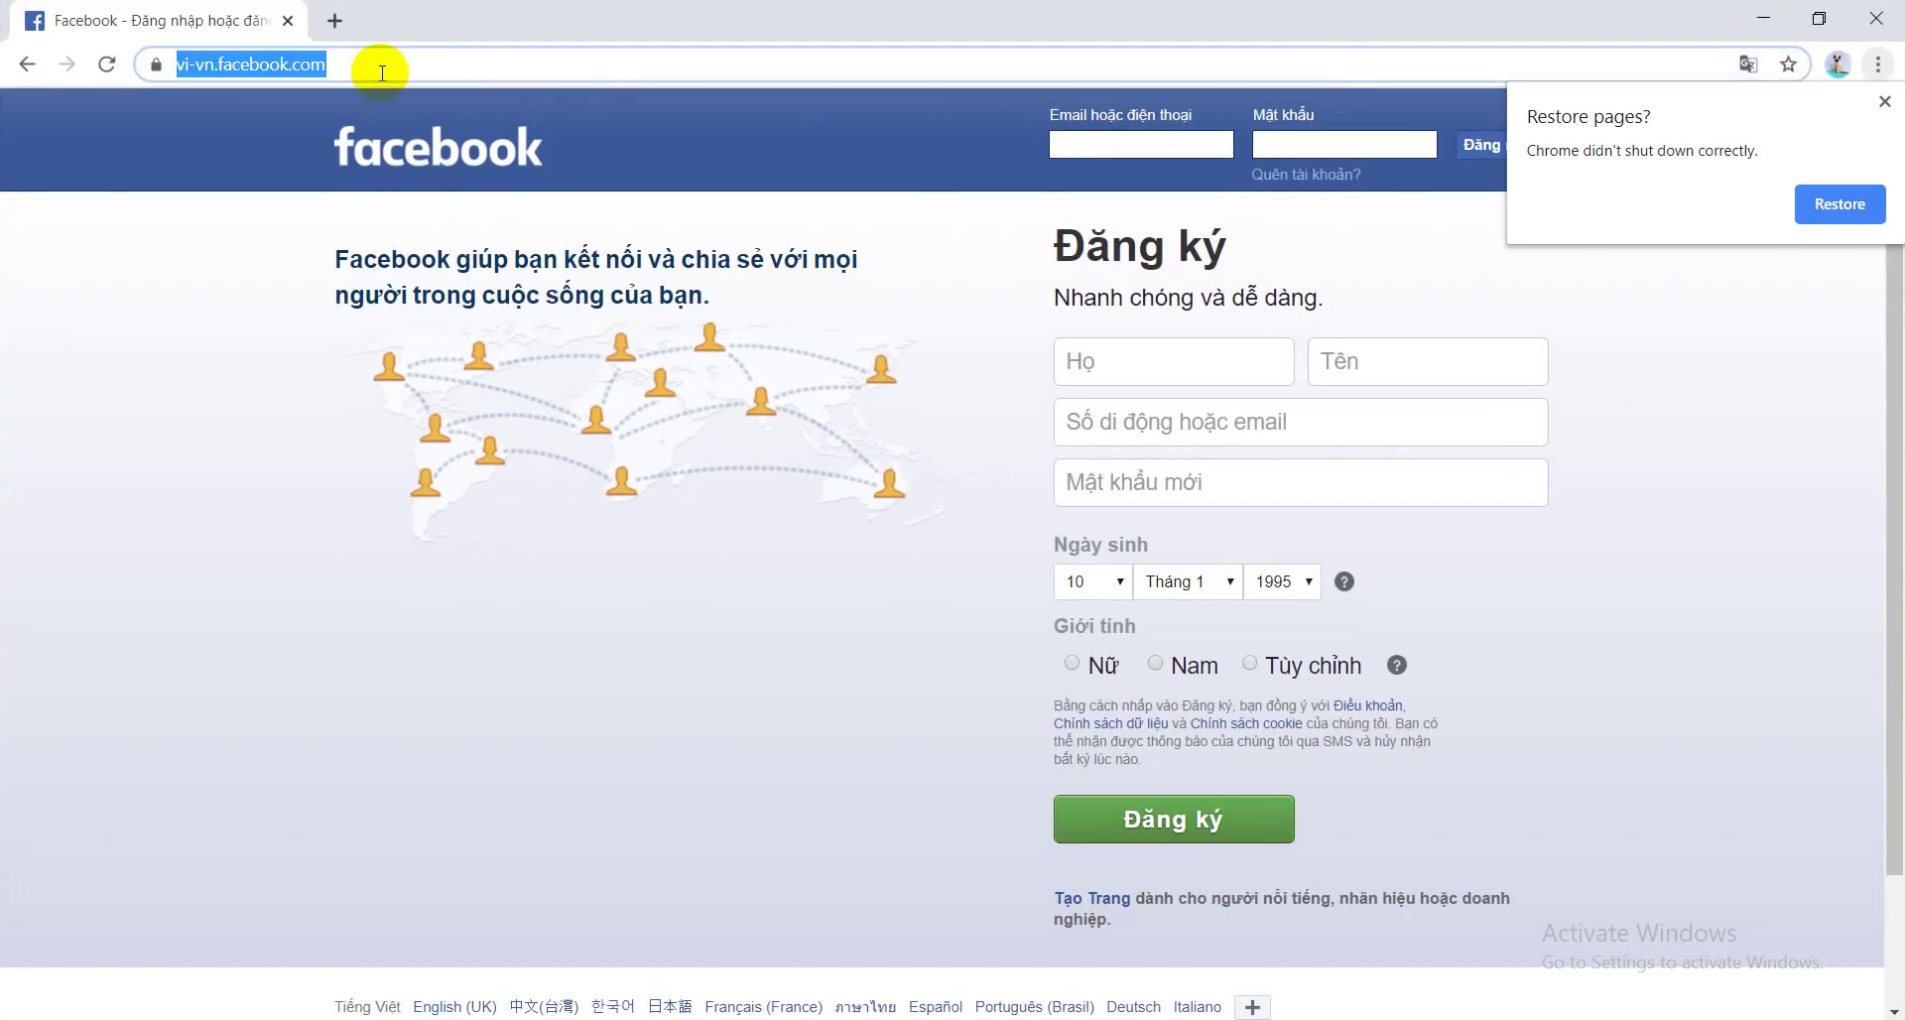
click(780, 1017)
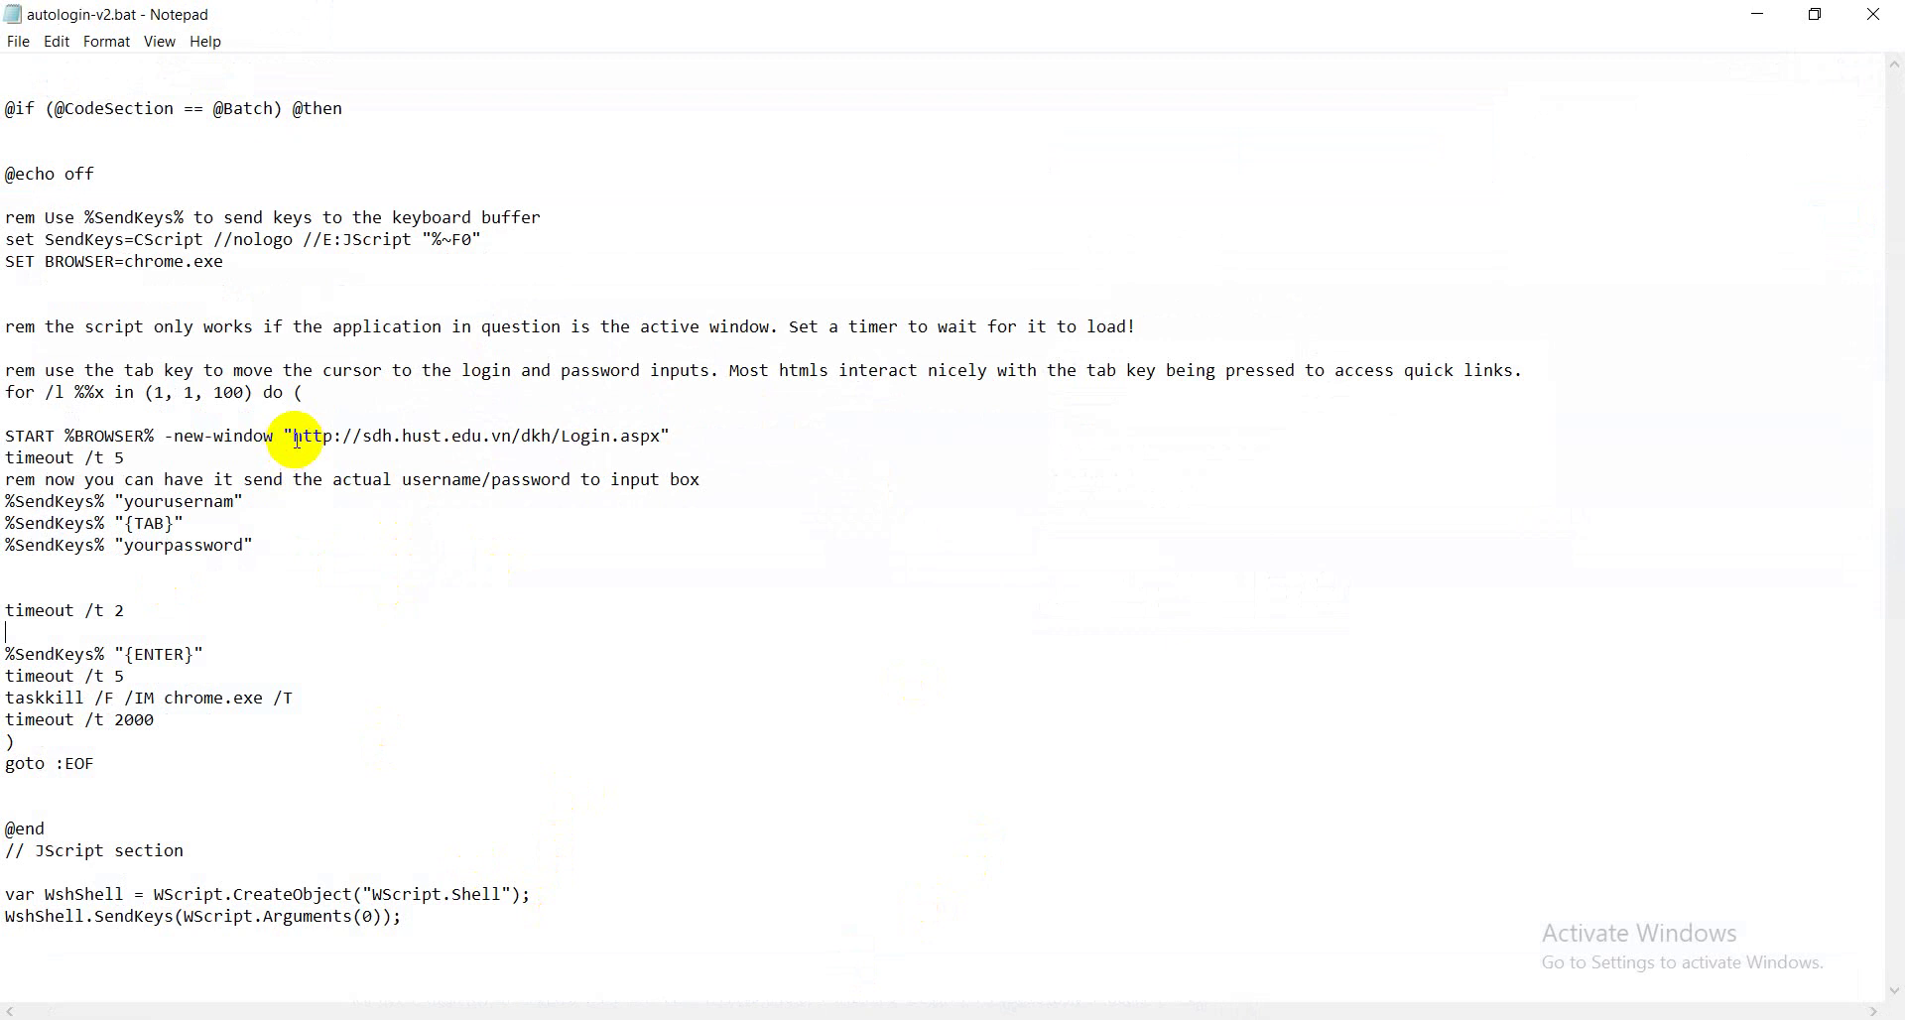
drag(295, 438, 658, 444)
text(https://vi-vn.facebook.com/)
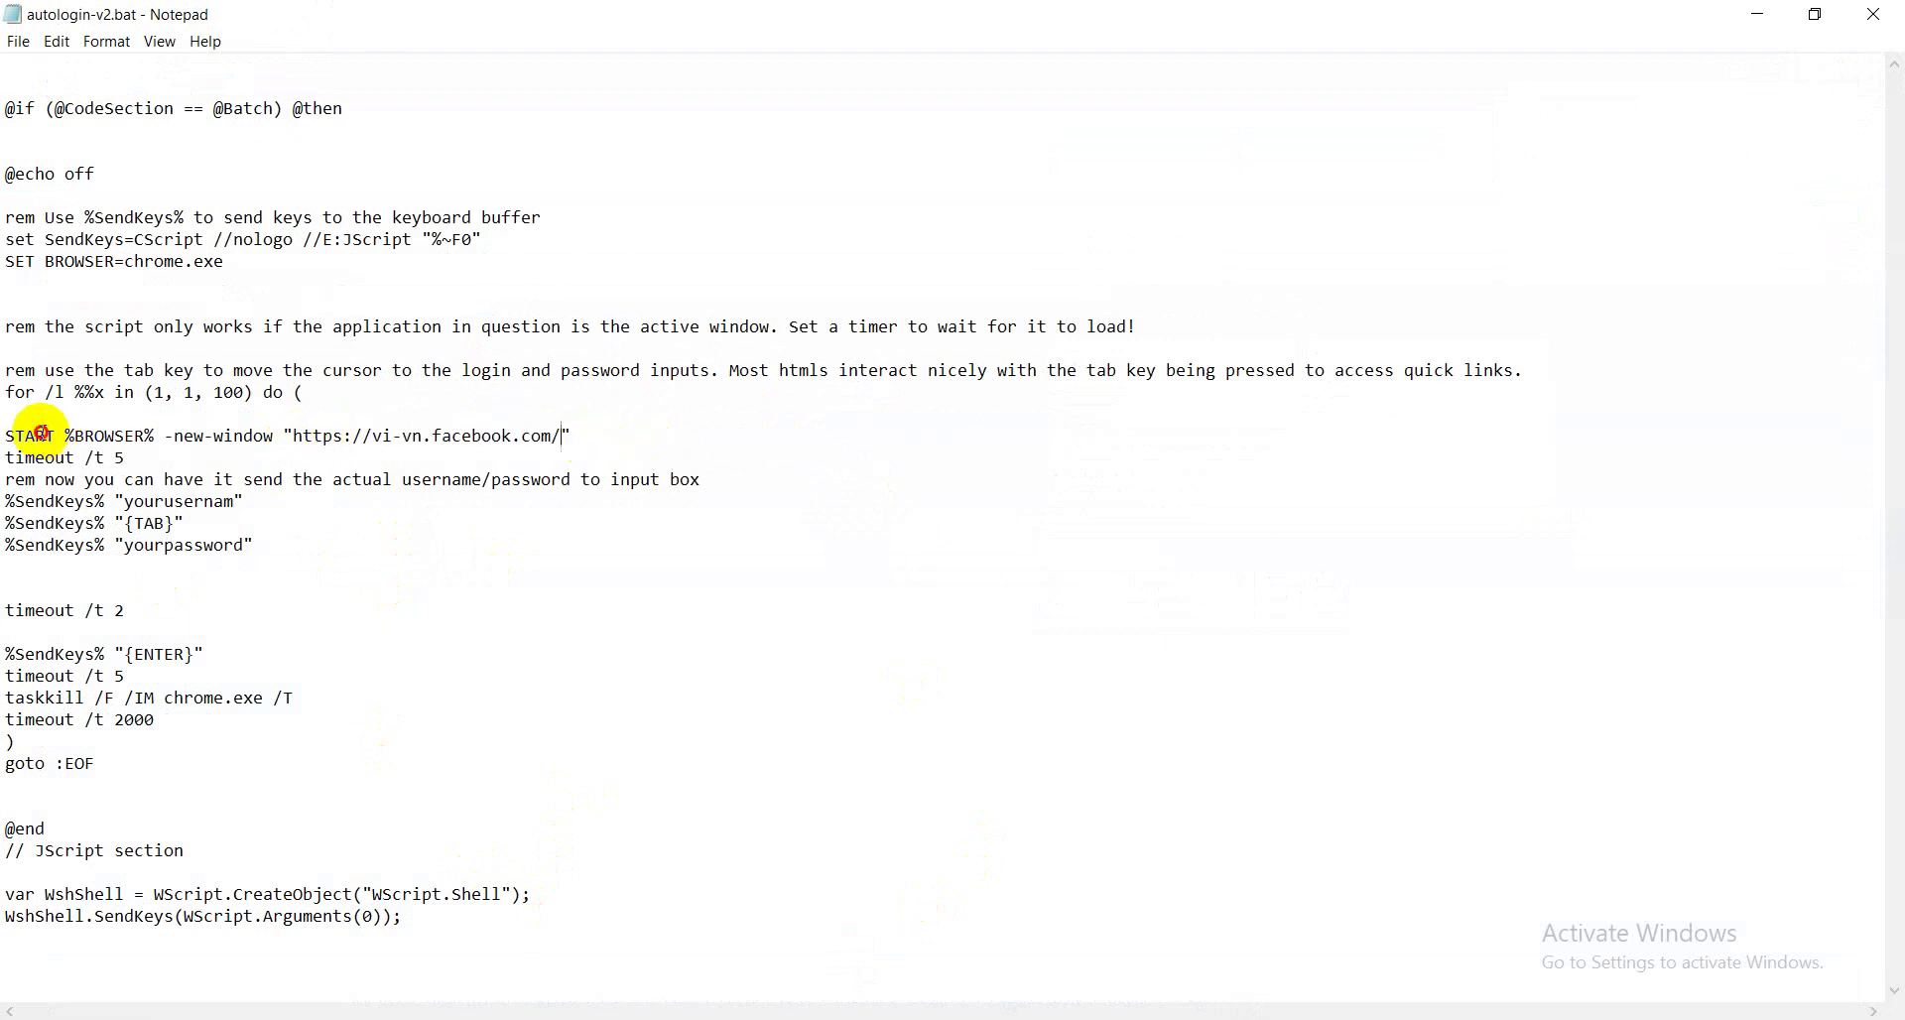
drag(51, 434, 609, 442)
click(609, 442)
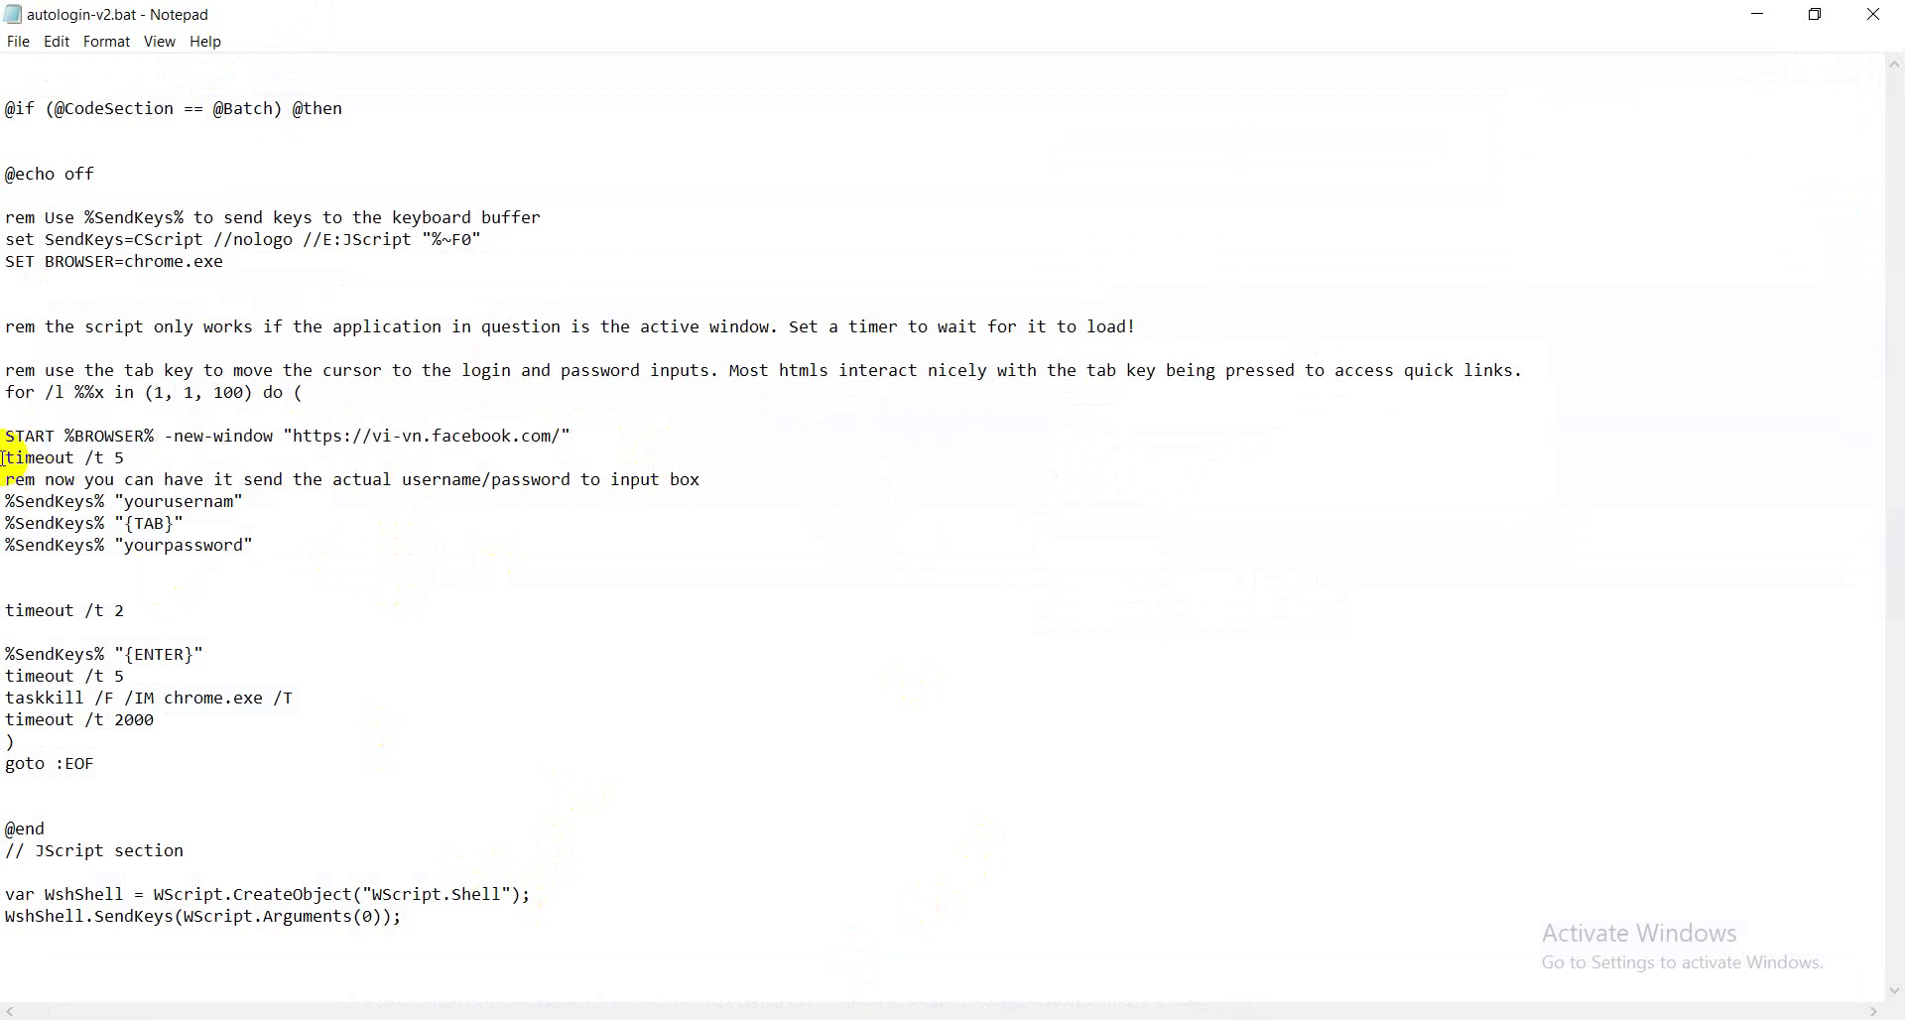
Step: Highlight the wait line and the SendKeys username and password lines
drag(5, 457, 129, 457)
drag(5, 502, 248, 502)
click(197, 506)
click(184, 572)
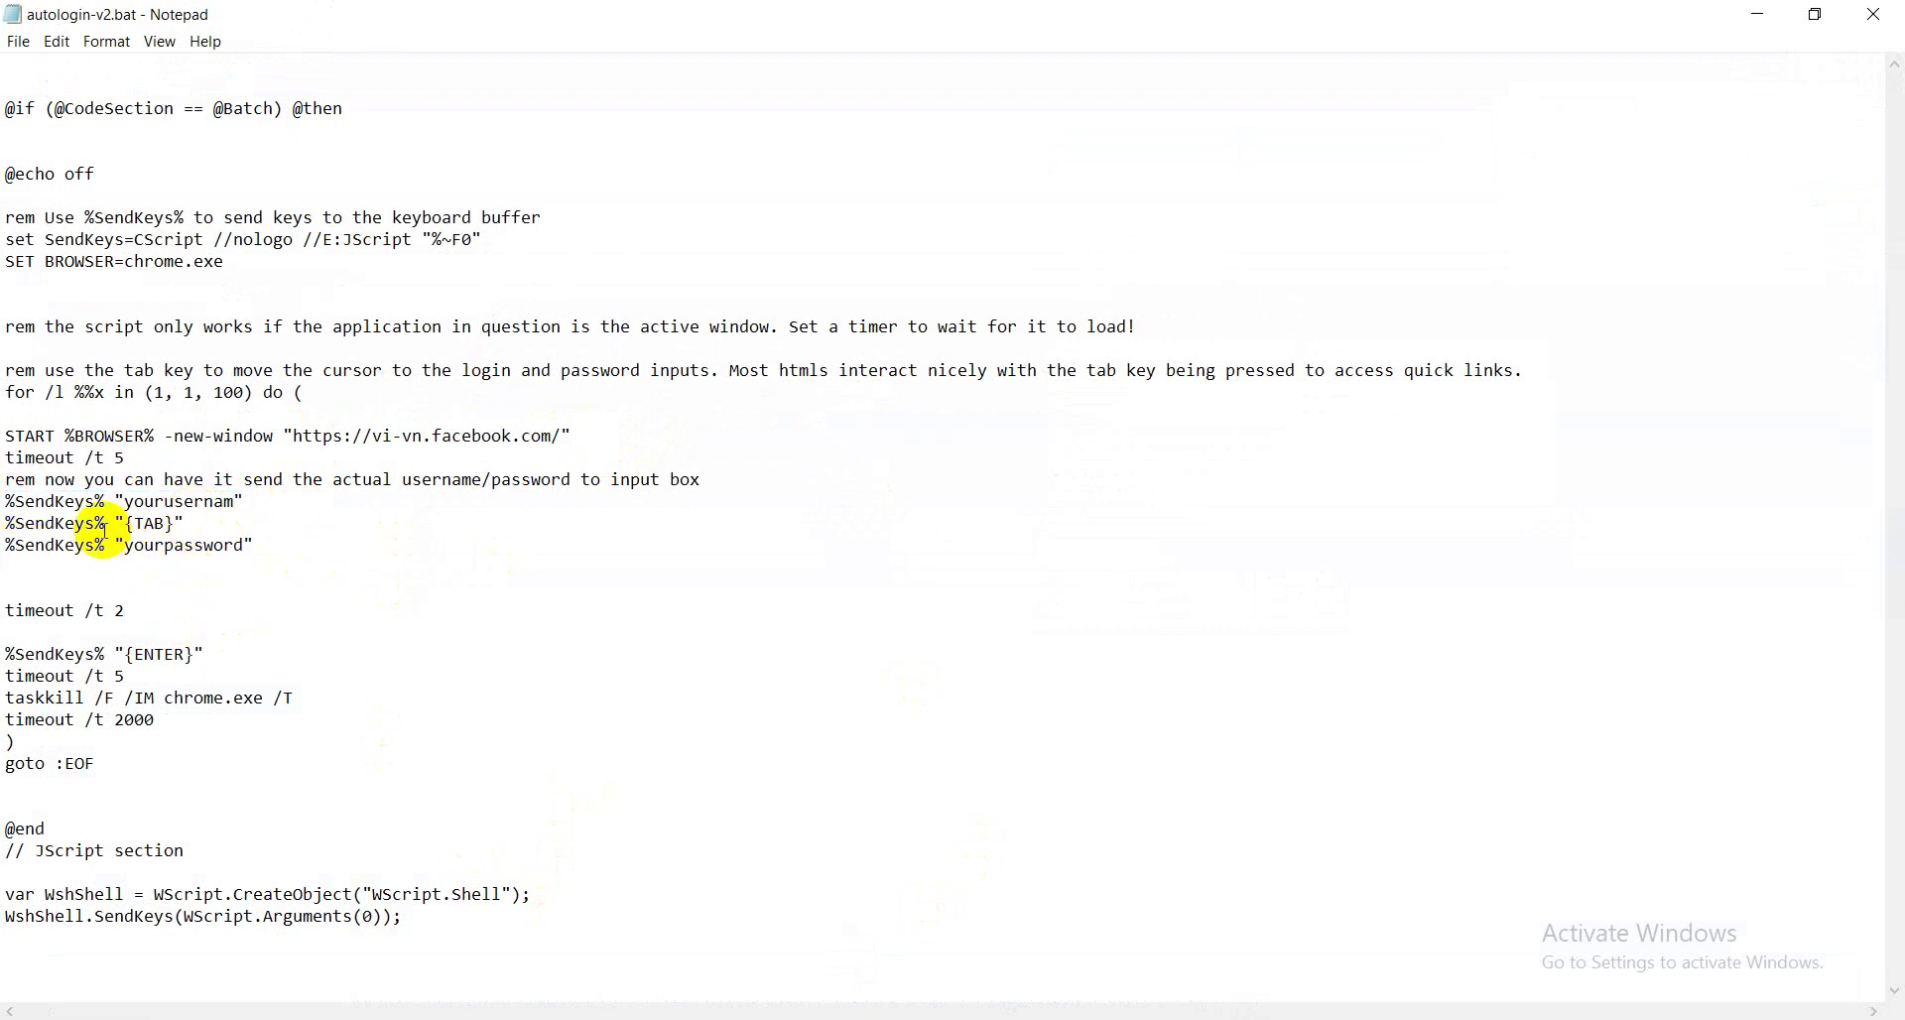
mouse_move(35, 502)
mouse_down()
mouse_move(220, 573)
mouse_move(10, 545)
mouse_move(242, 542)
mouse_up()
click(248, 574)
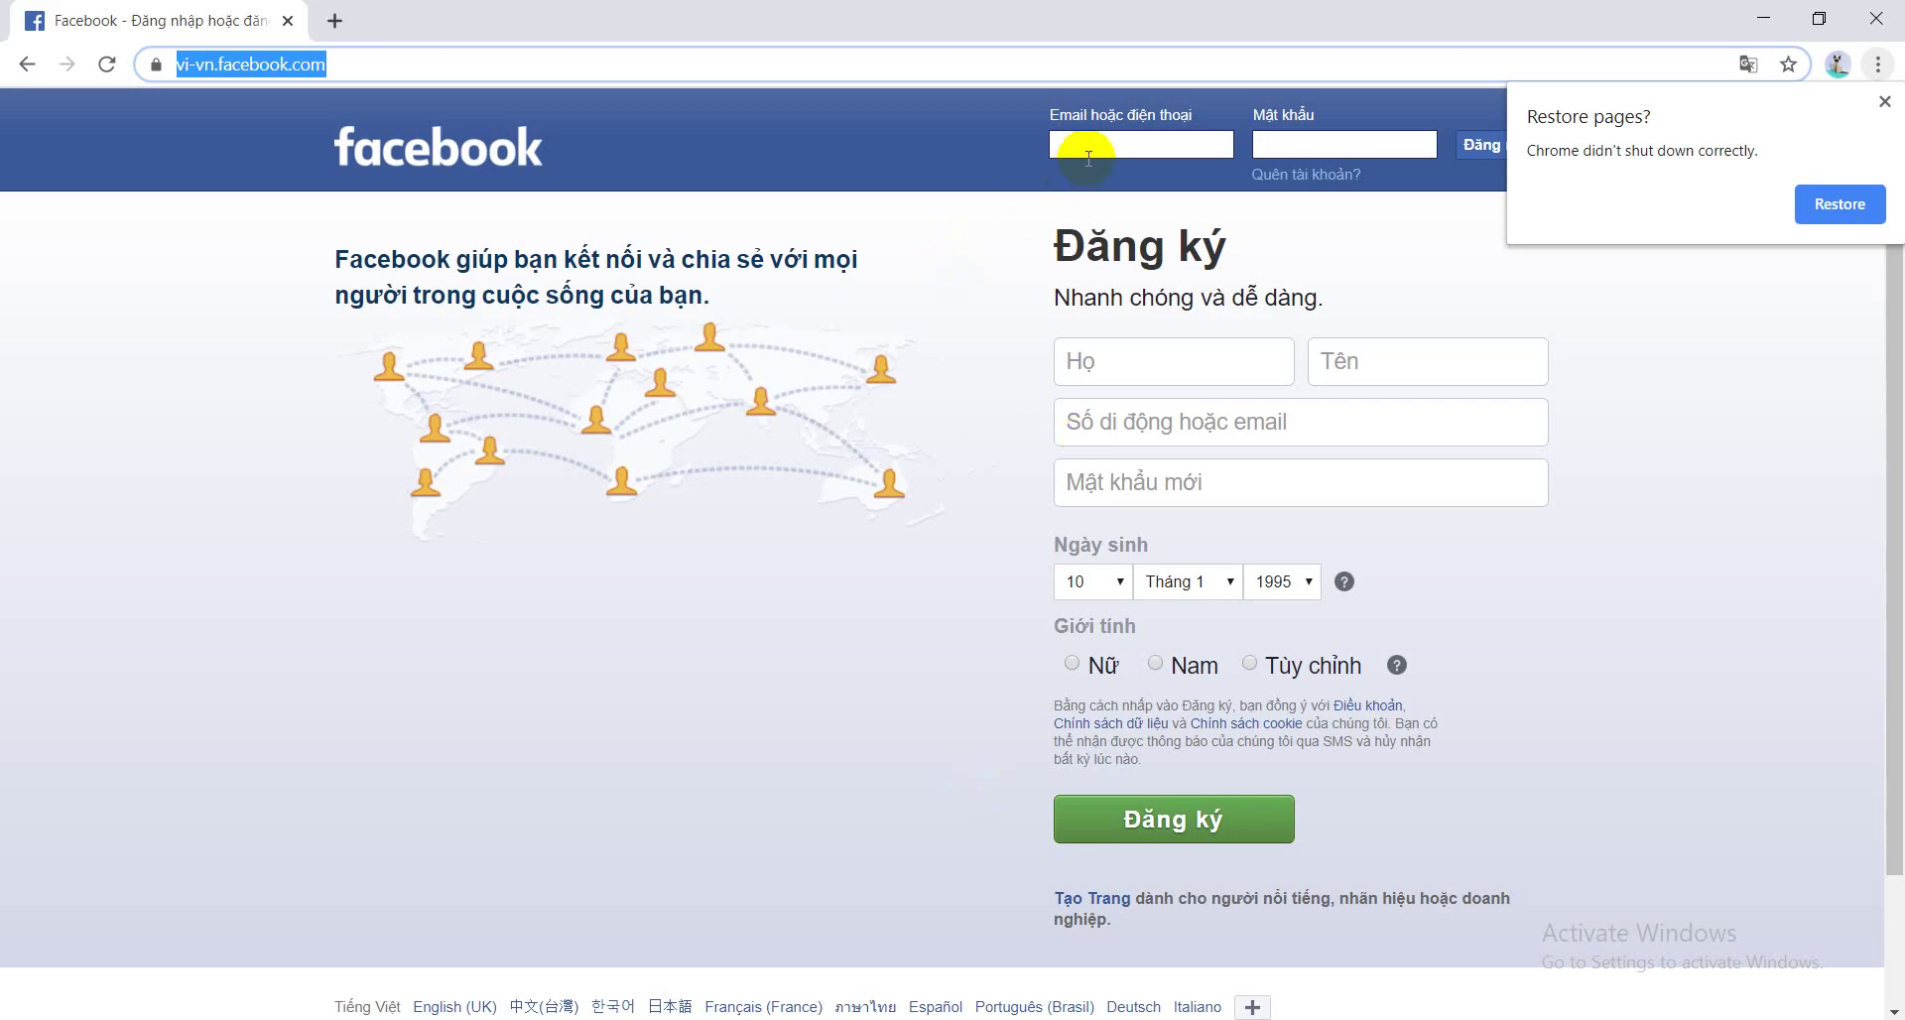
Step: Close Chrome and rerun autologin-v2.bat from the desktop to auto-fill Facebook's login fields
click(1092, 147)
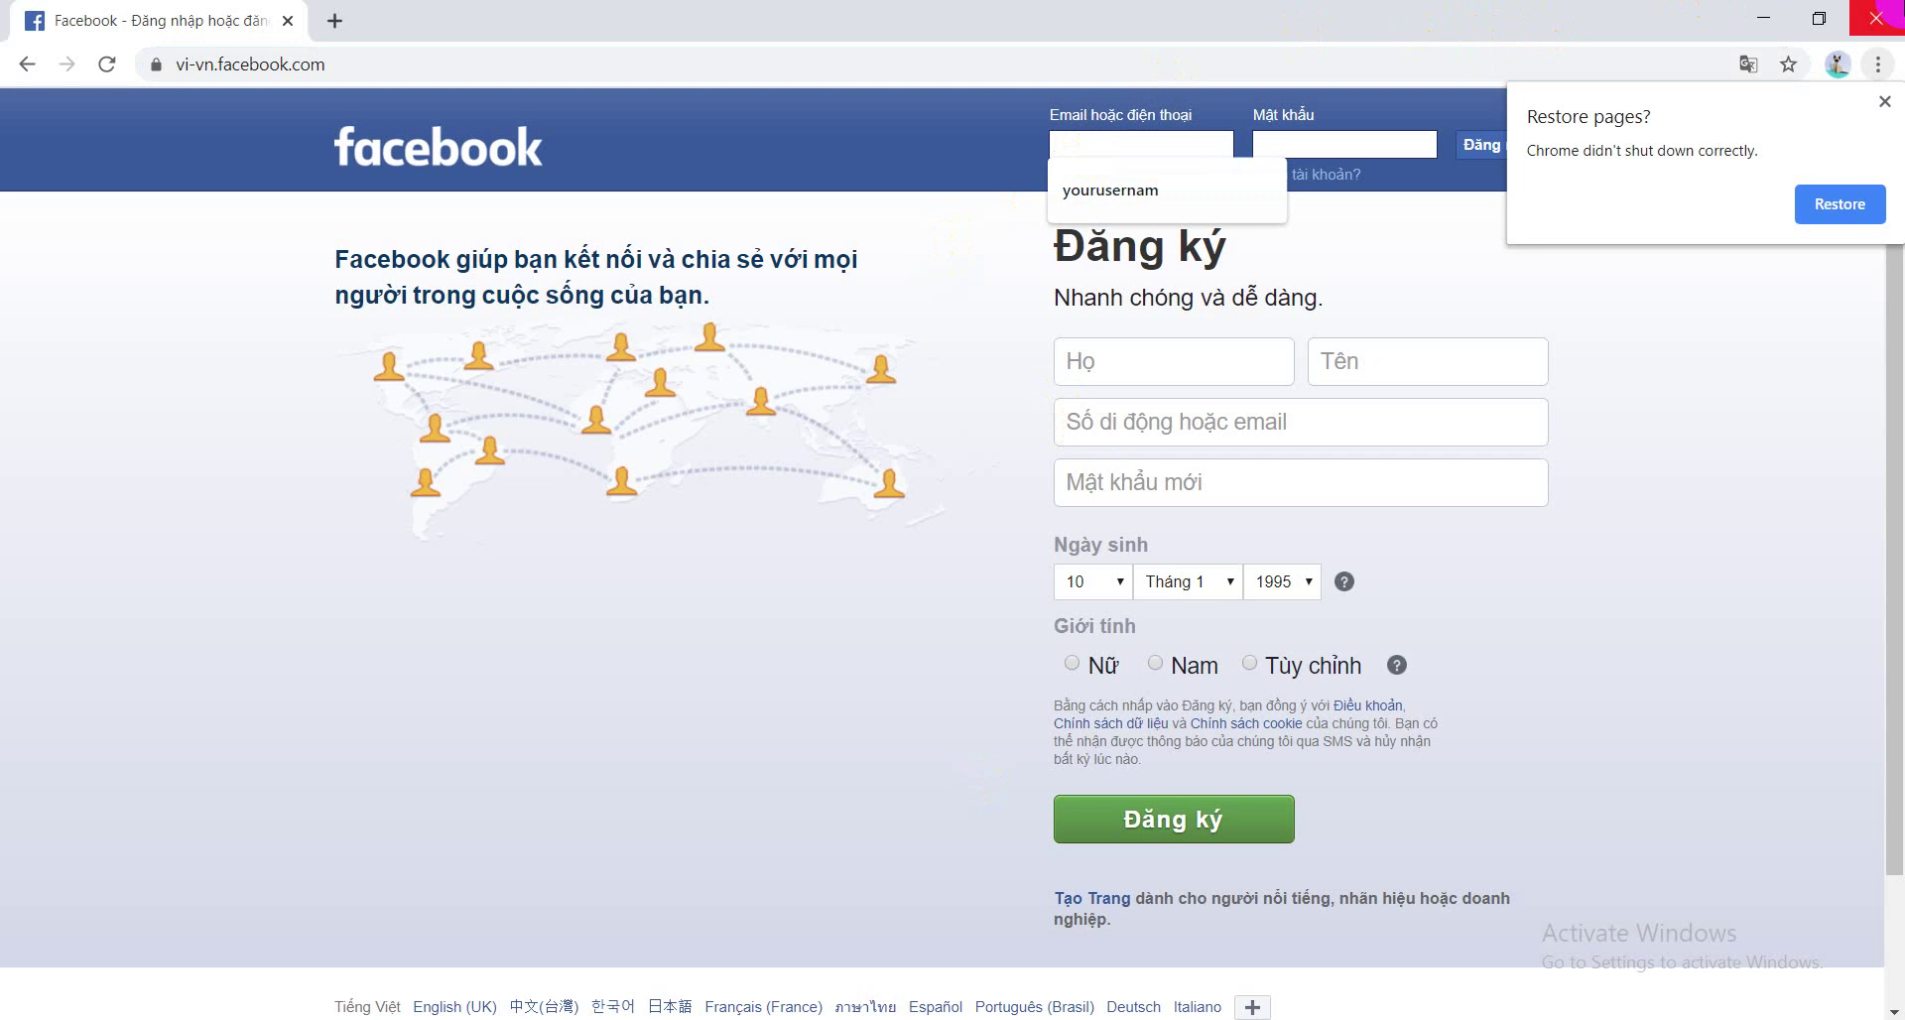
click(1875, 18)
click(423, 608)
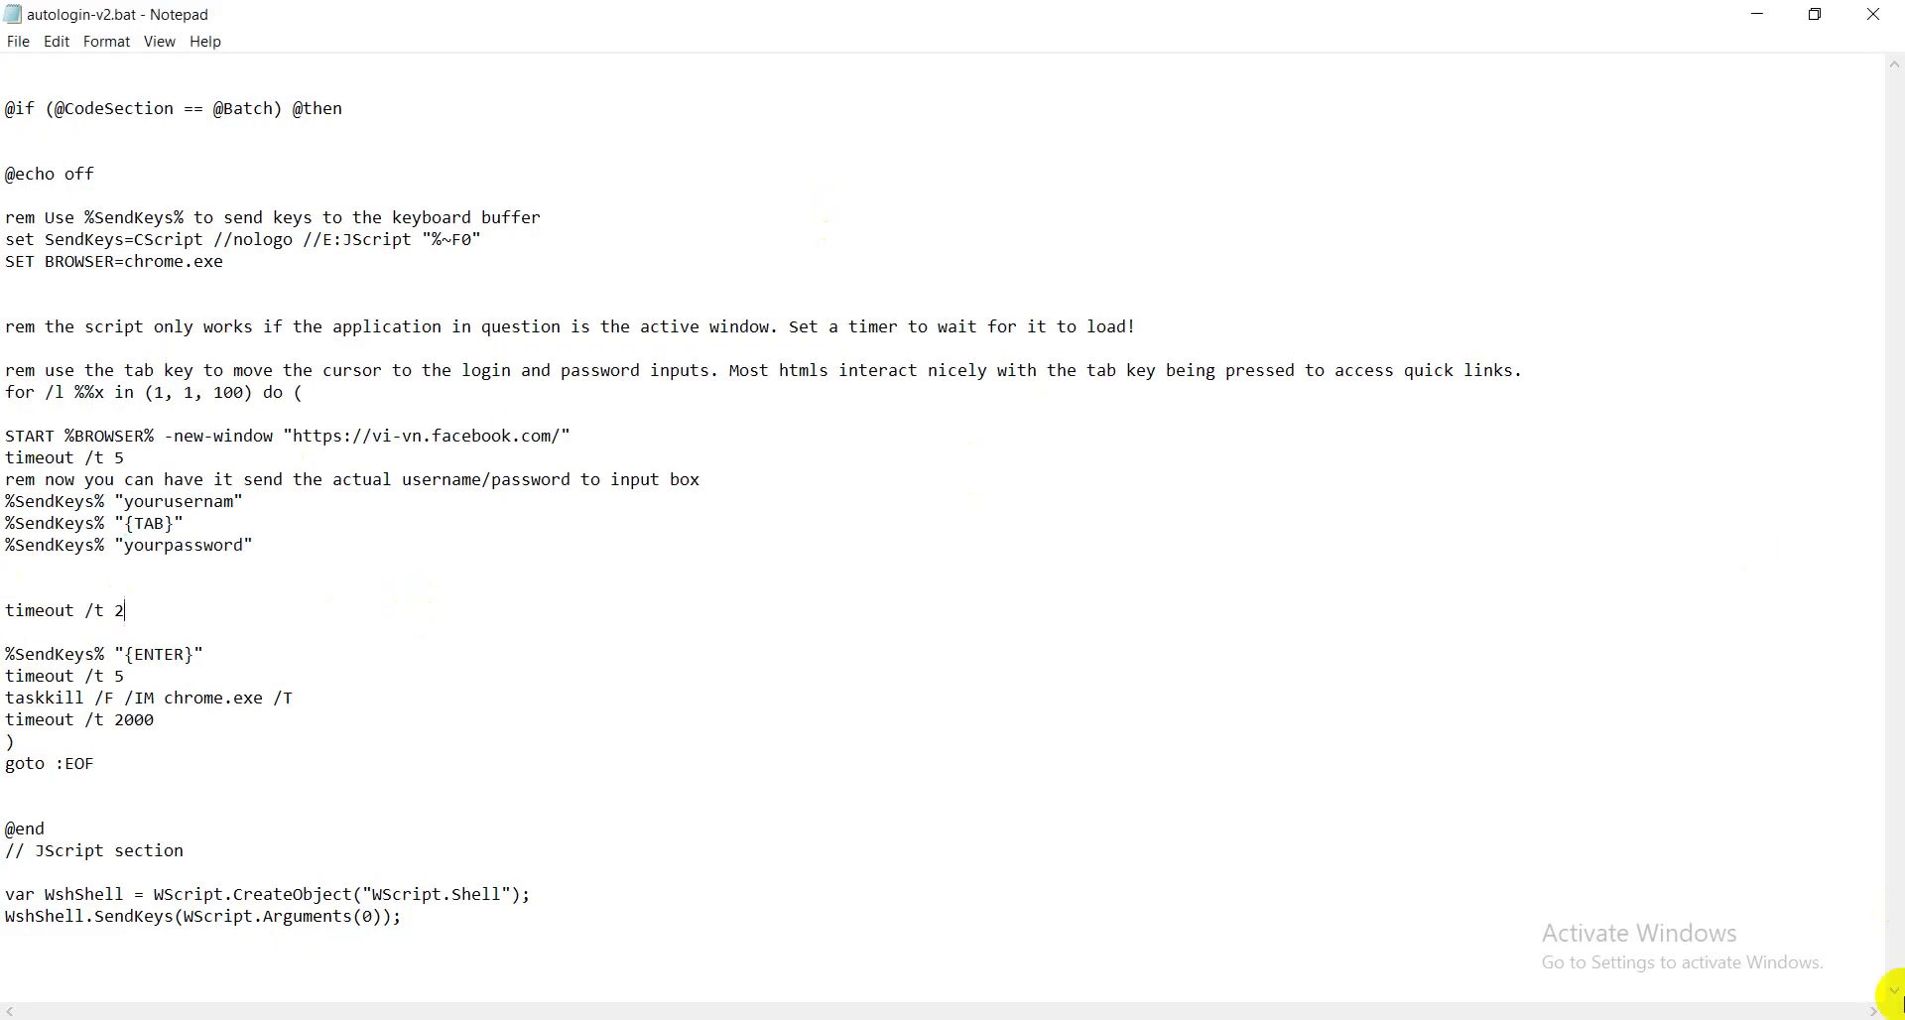
key(super+d)
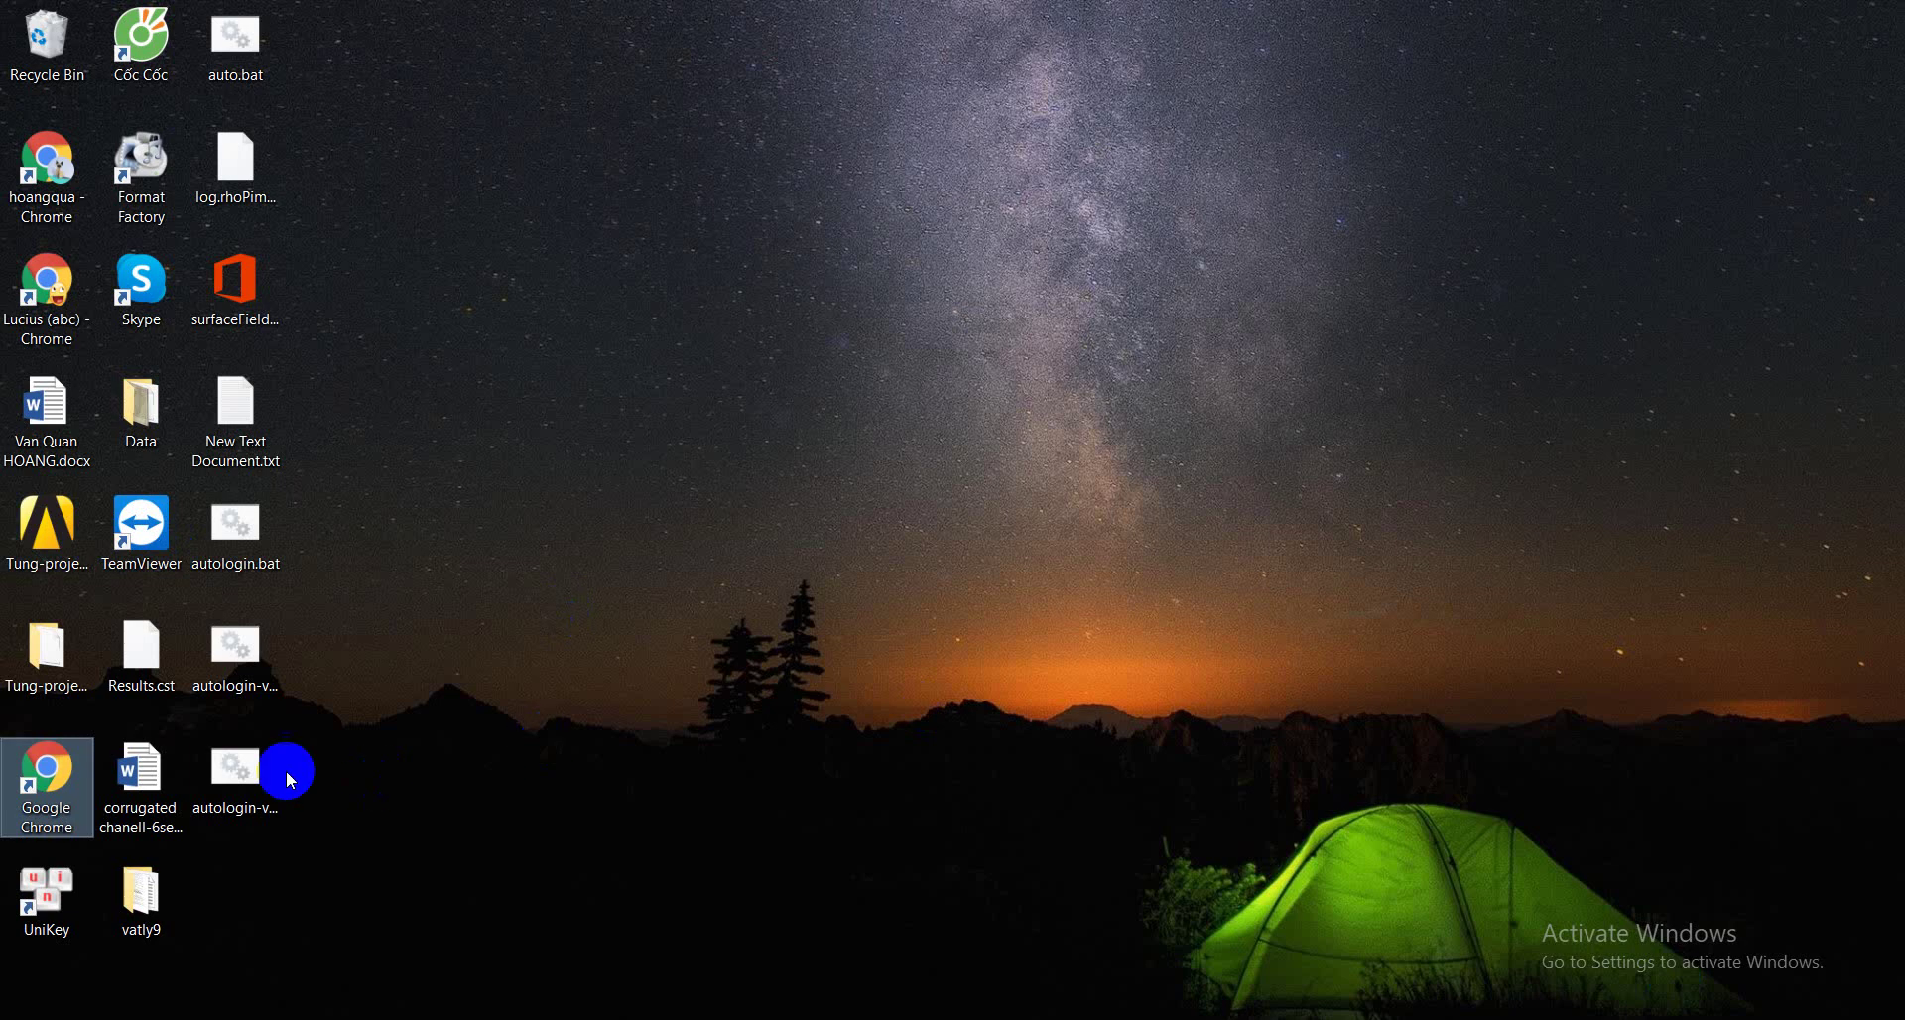
click(254, 774)
double_click(254, 774)
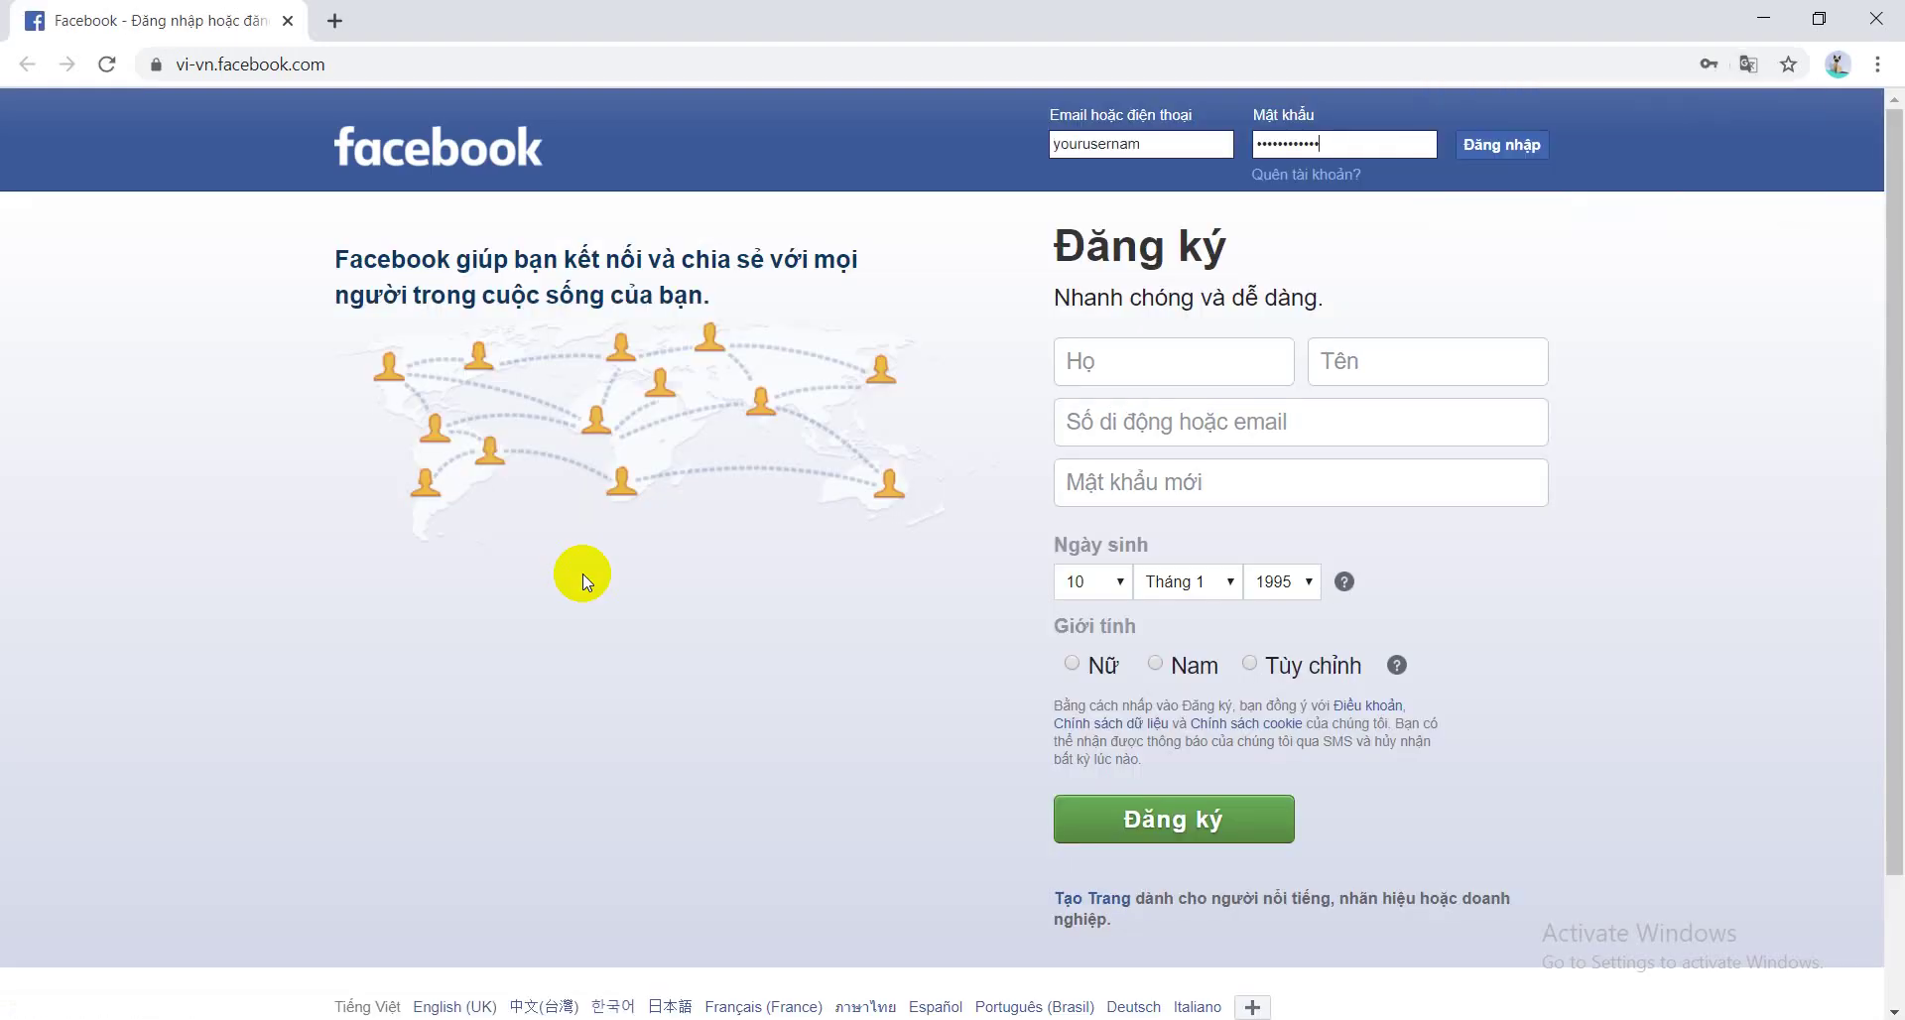
key(Return)
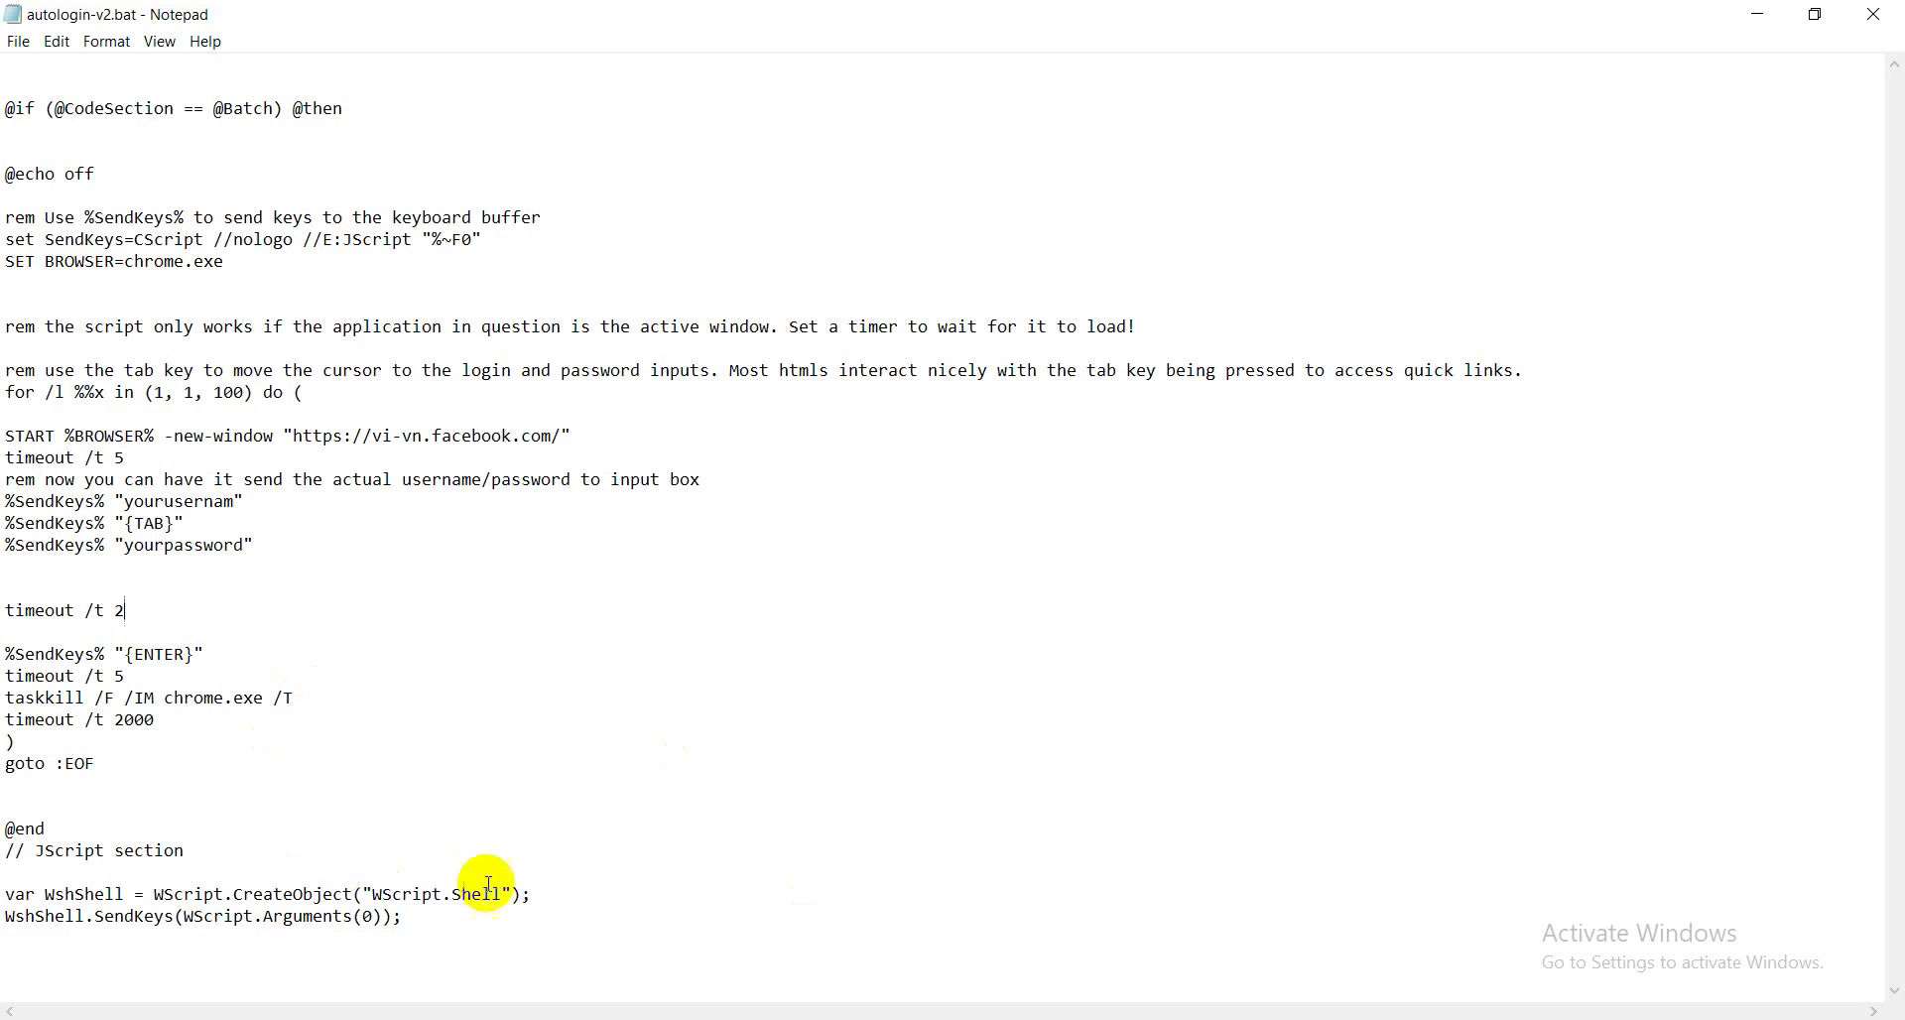
Step: Delete the 'taskkill /F /IM chrome.exe /T' line and save autologin-v2.bat under its current name
drag(297, 698, 5, 698)
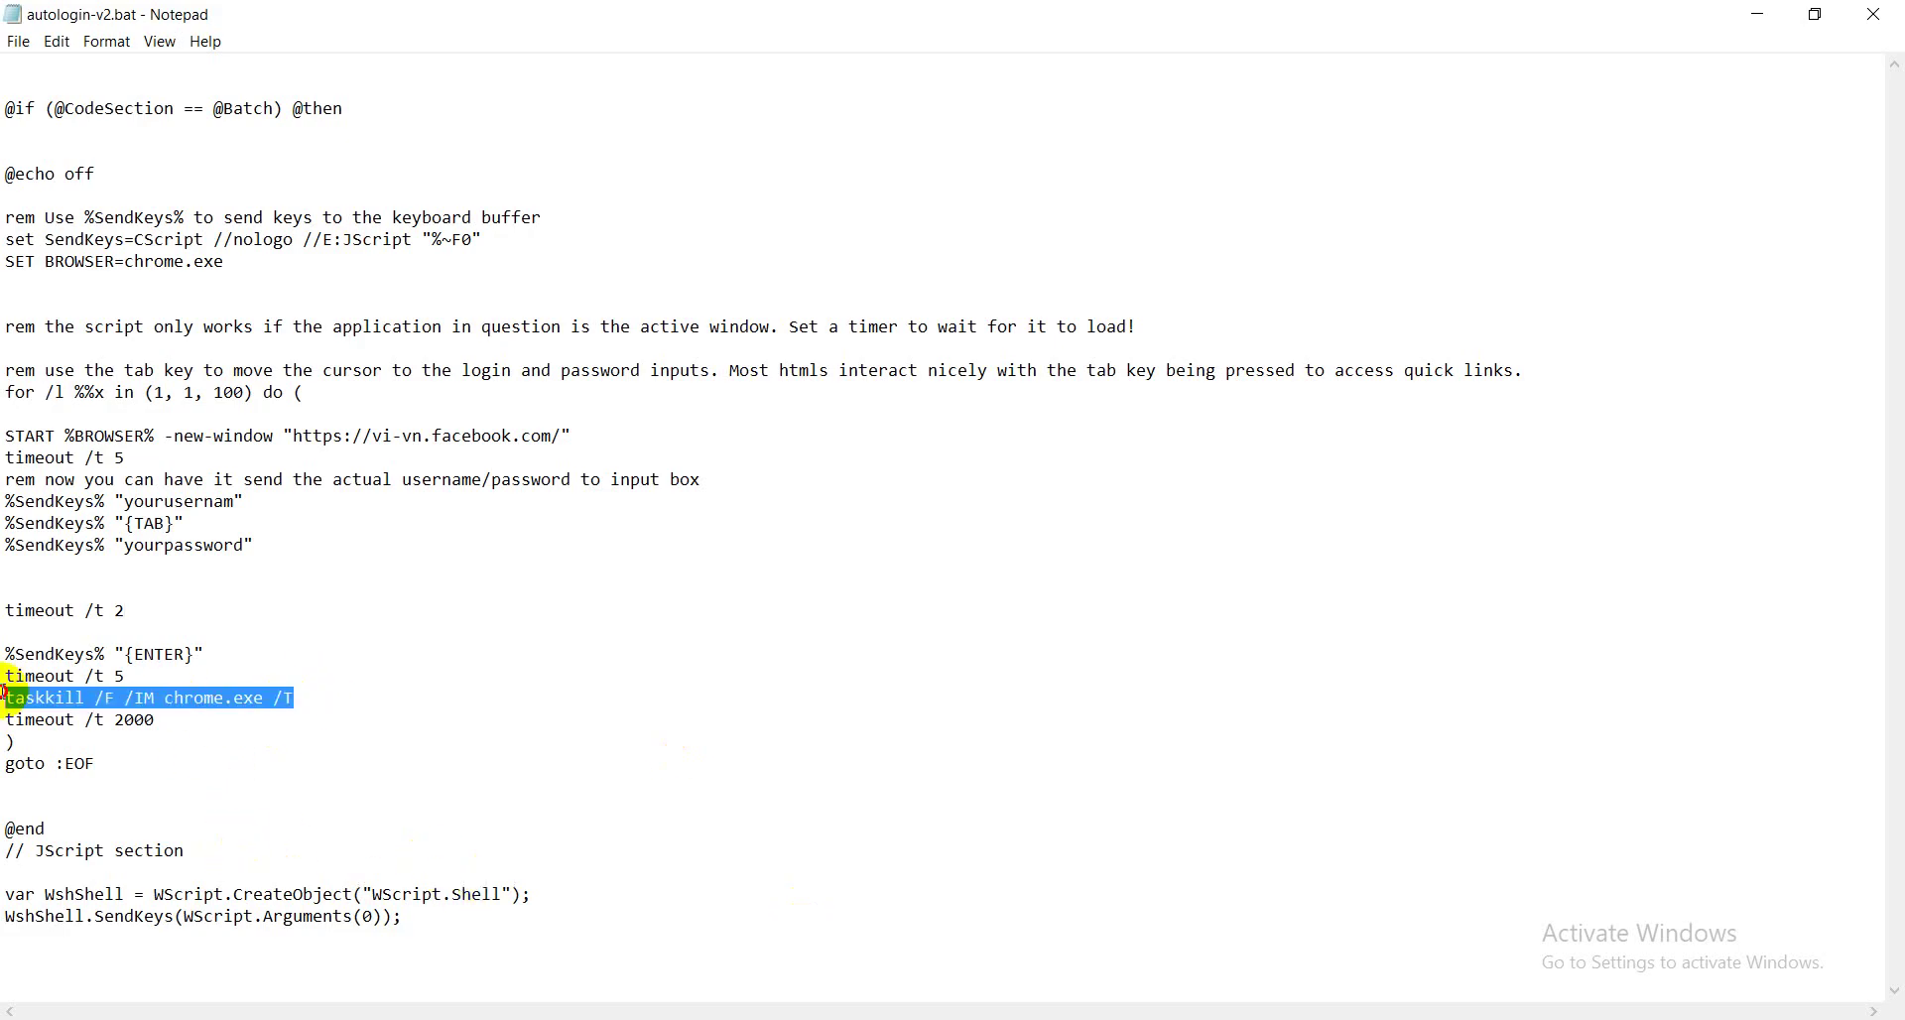
key(Delete)
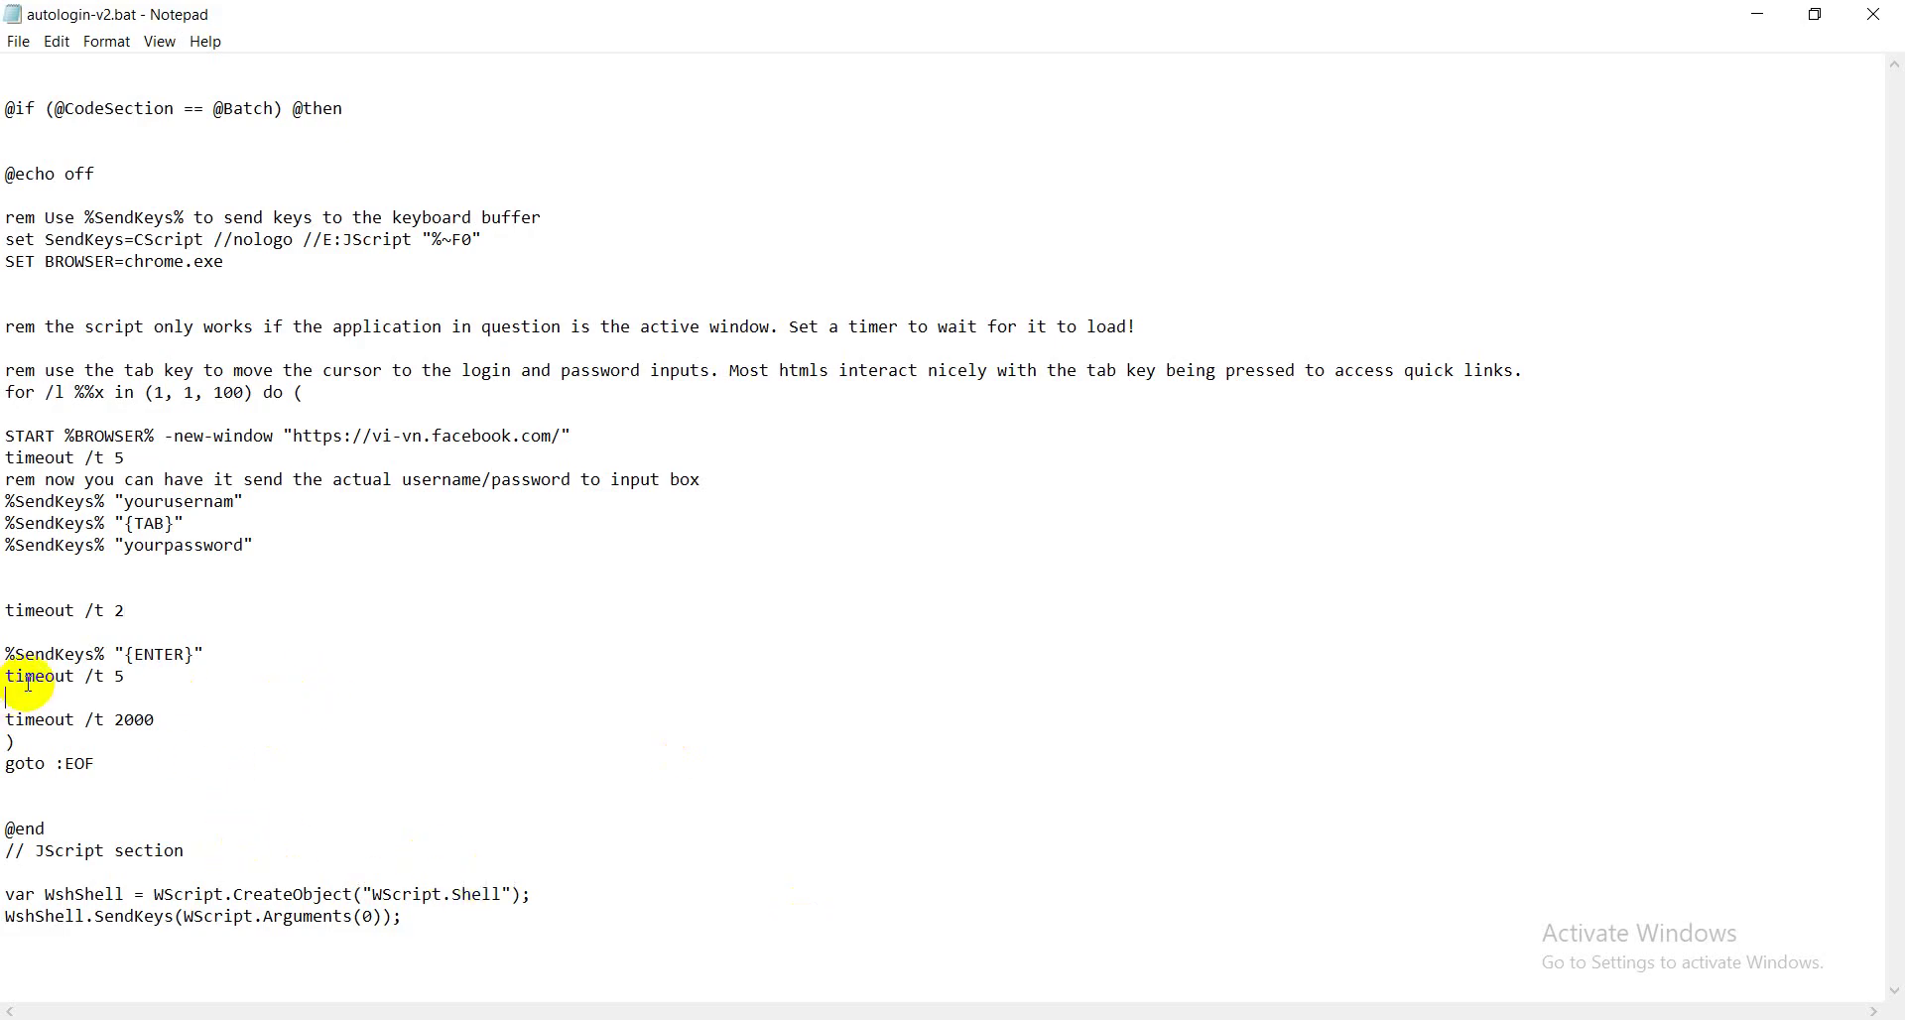
click(10, 41)
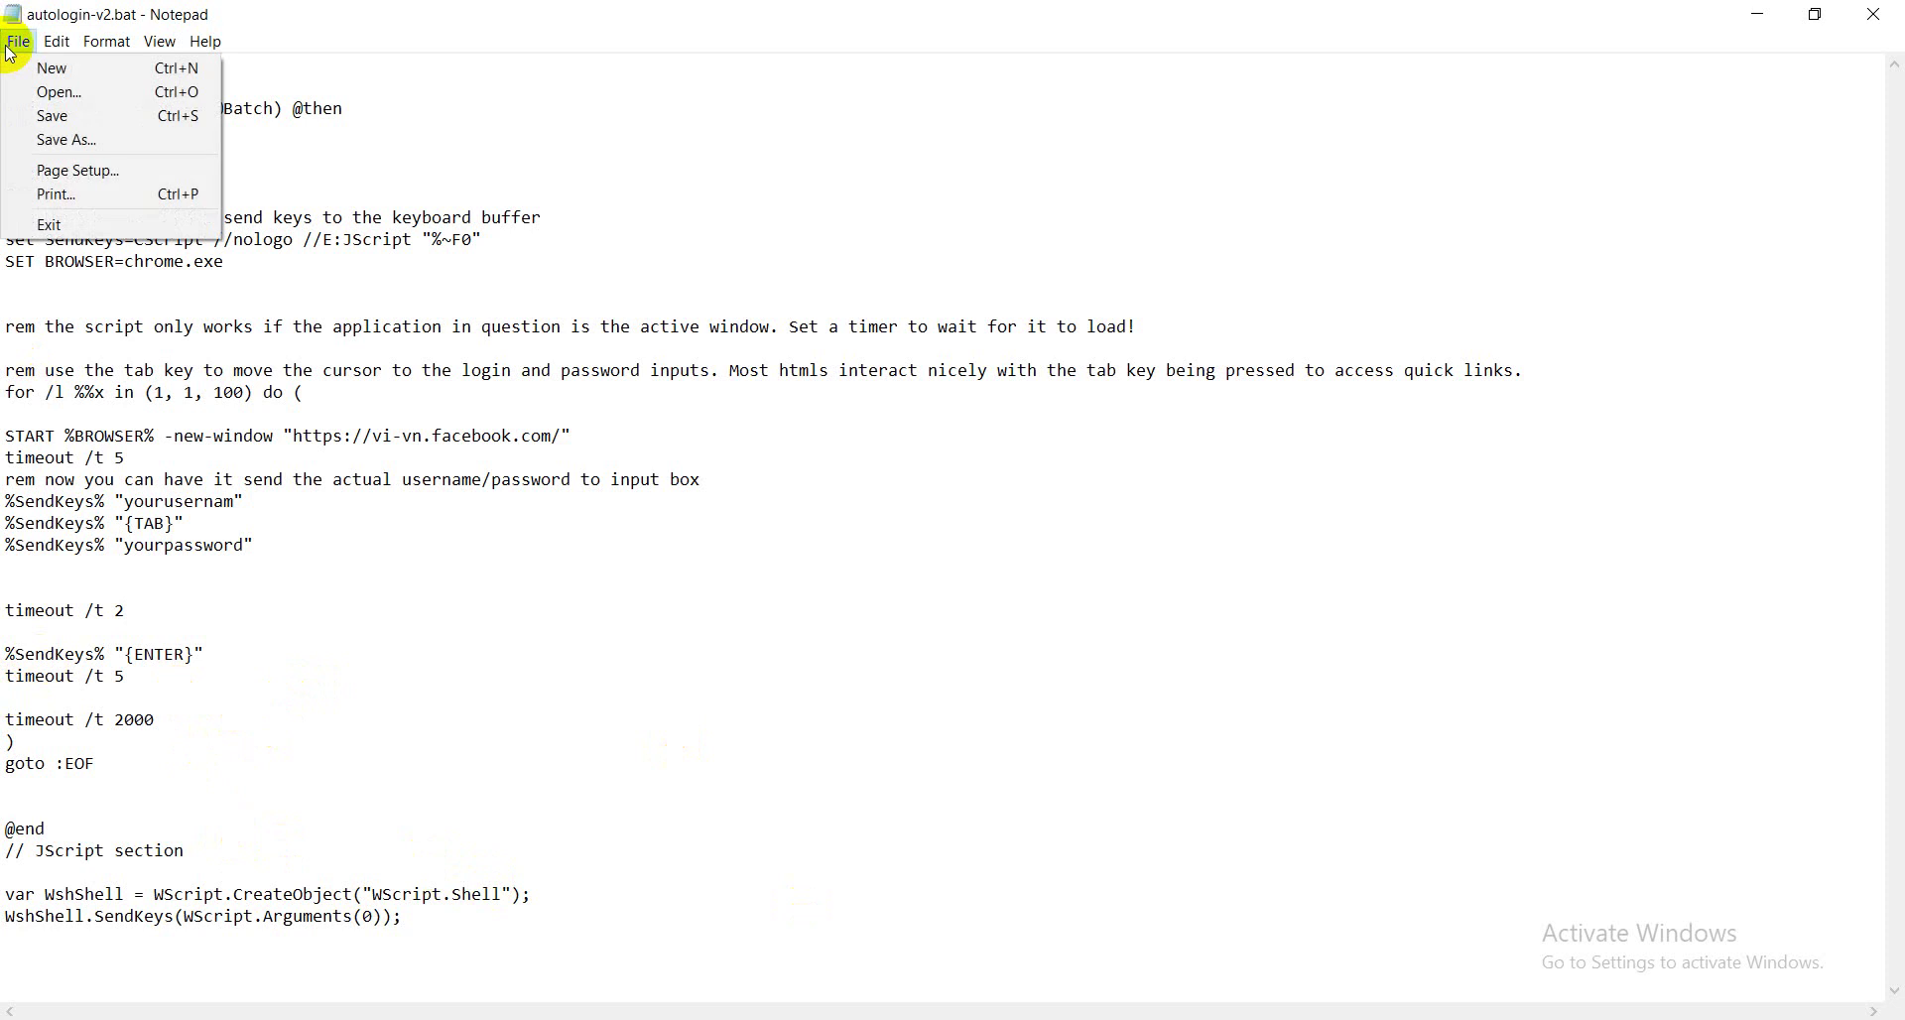
click(51, 131)
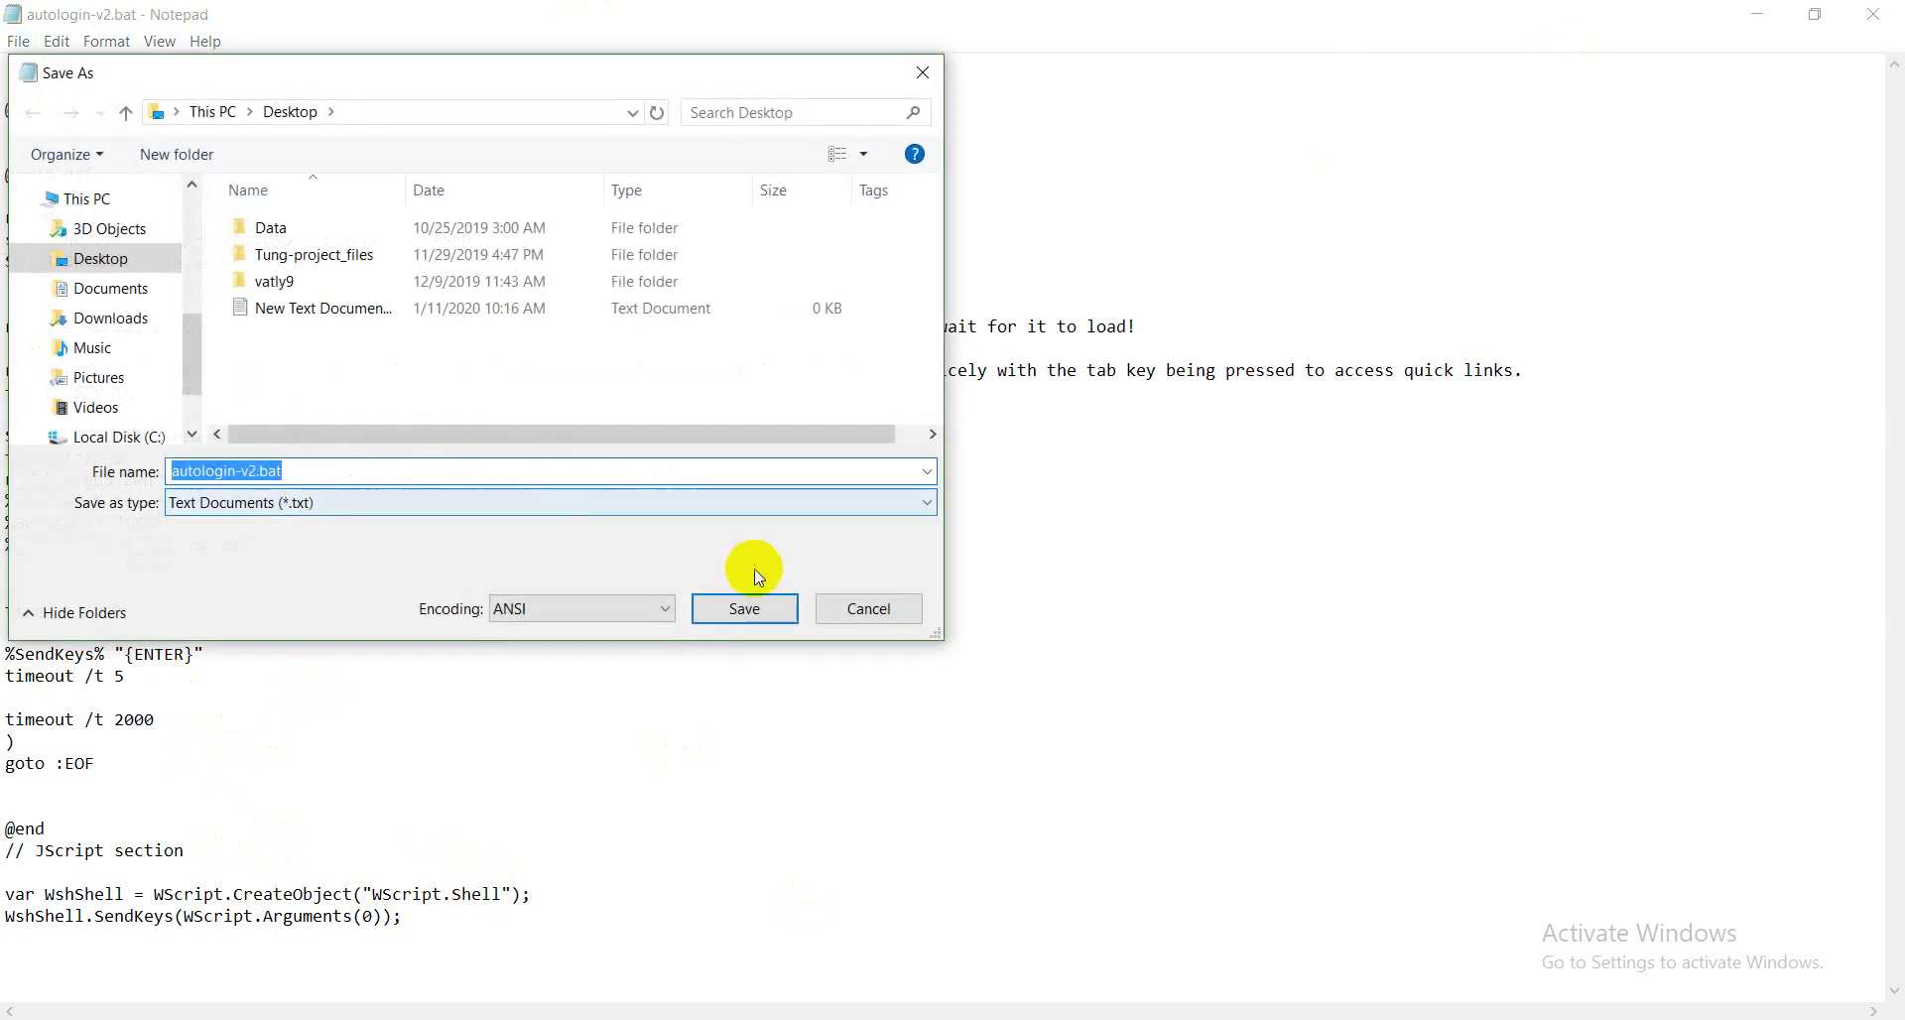
click(864, 610)
click(11, 40)
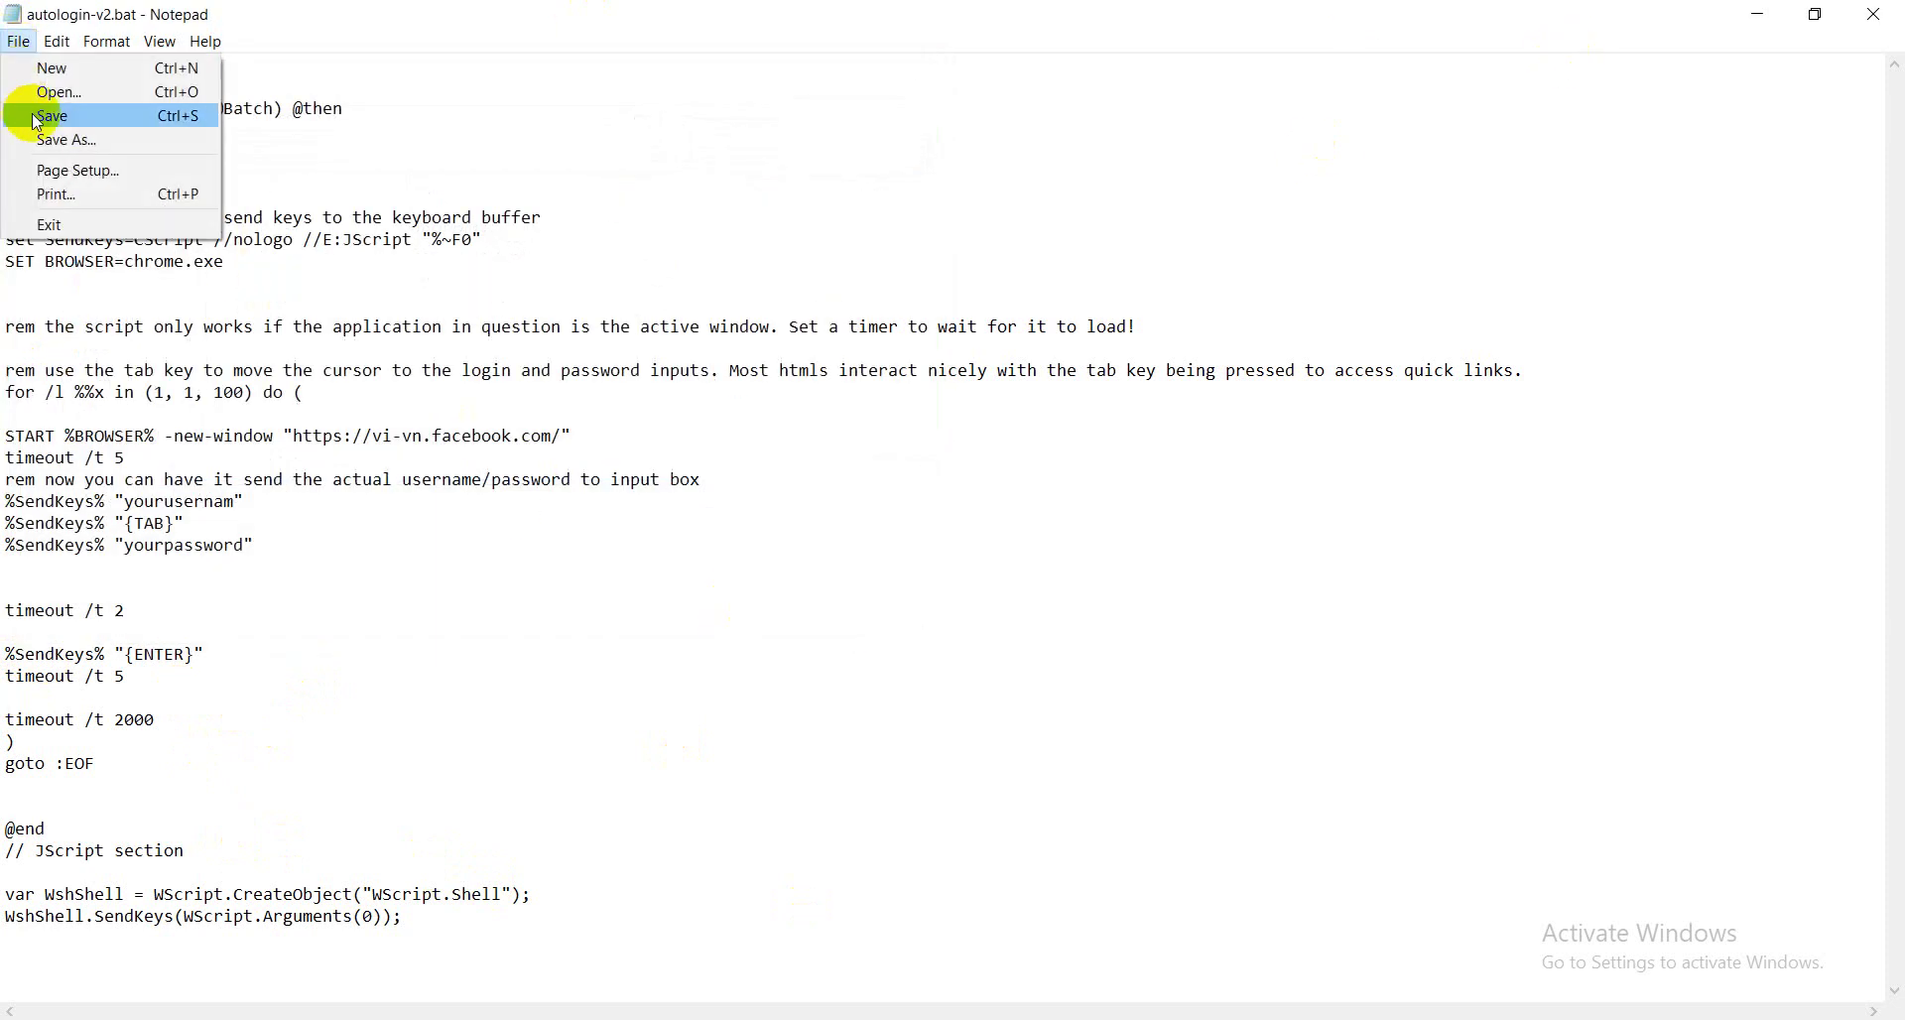
click(37, 115)
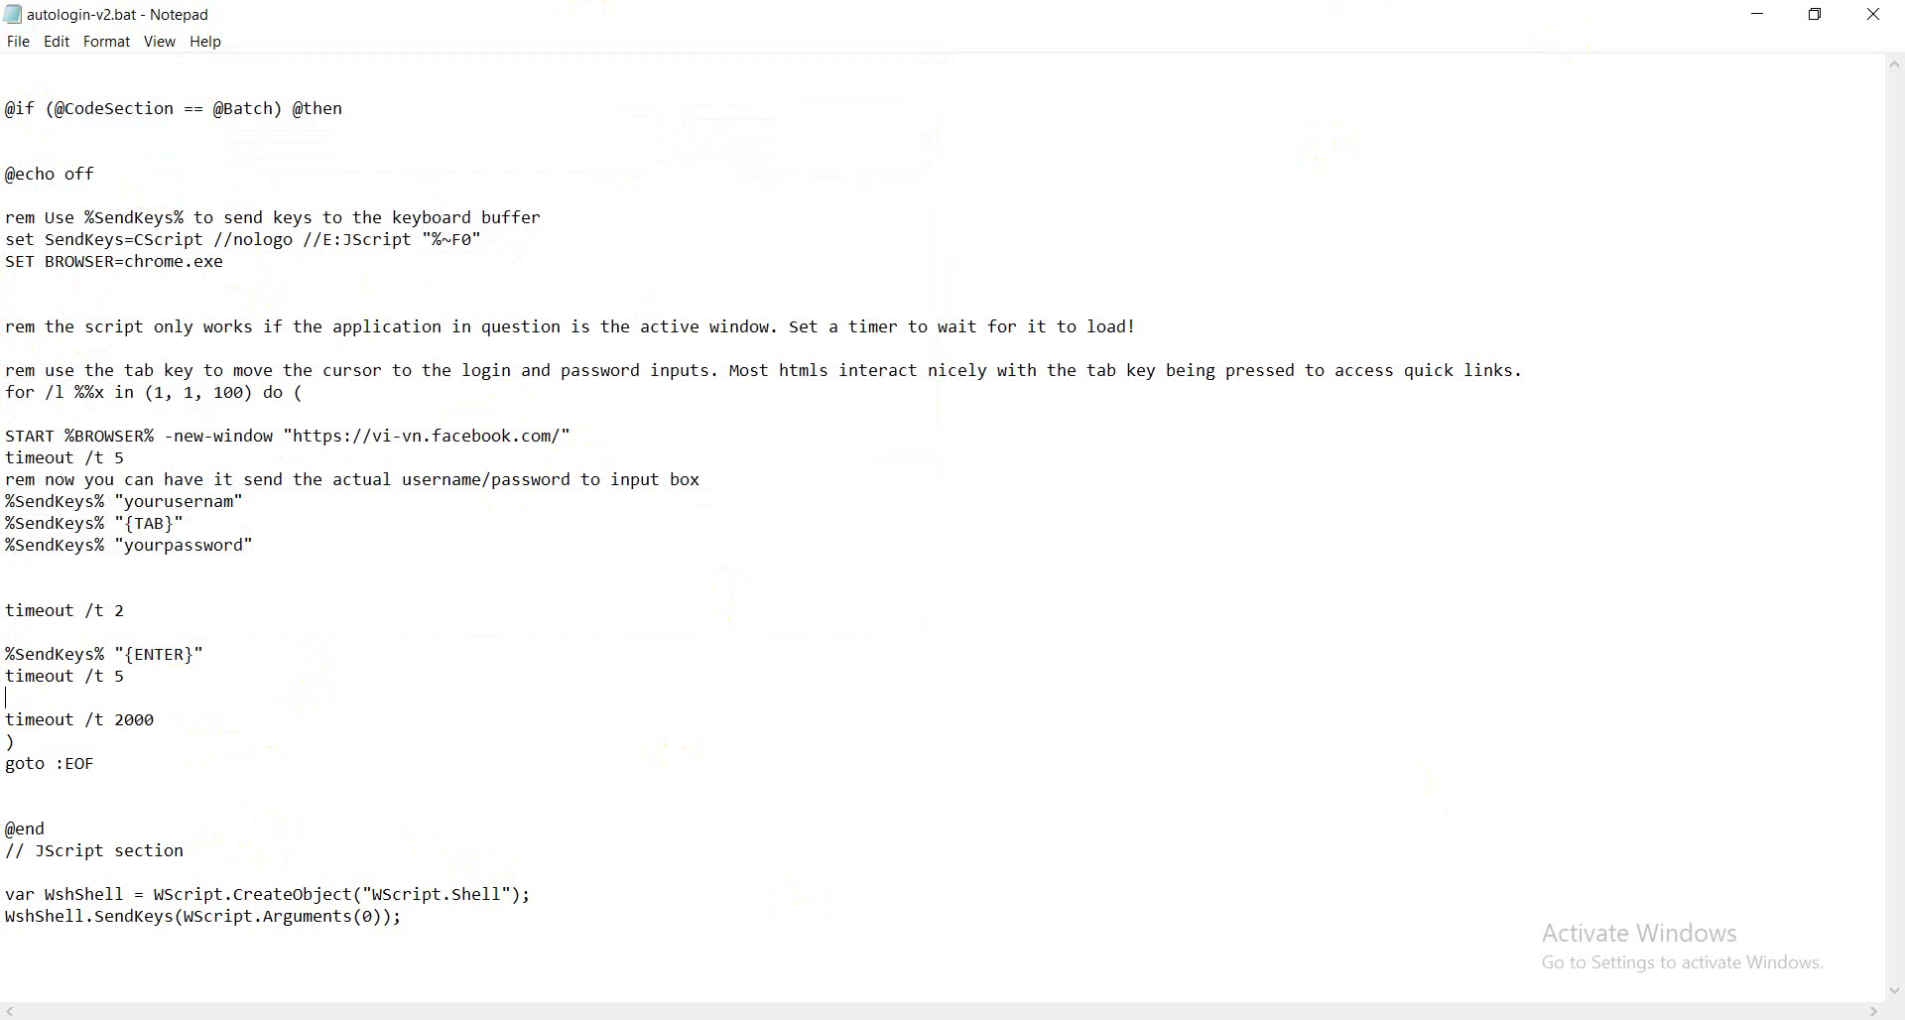
Step: Close the old Command Prompt console and rerun autologin-v2.bat from the desktop
click(1875, 14)
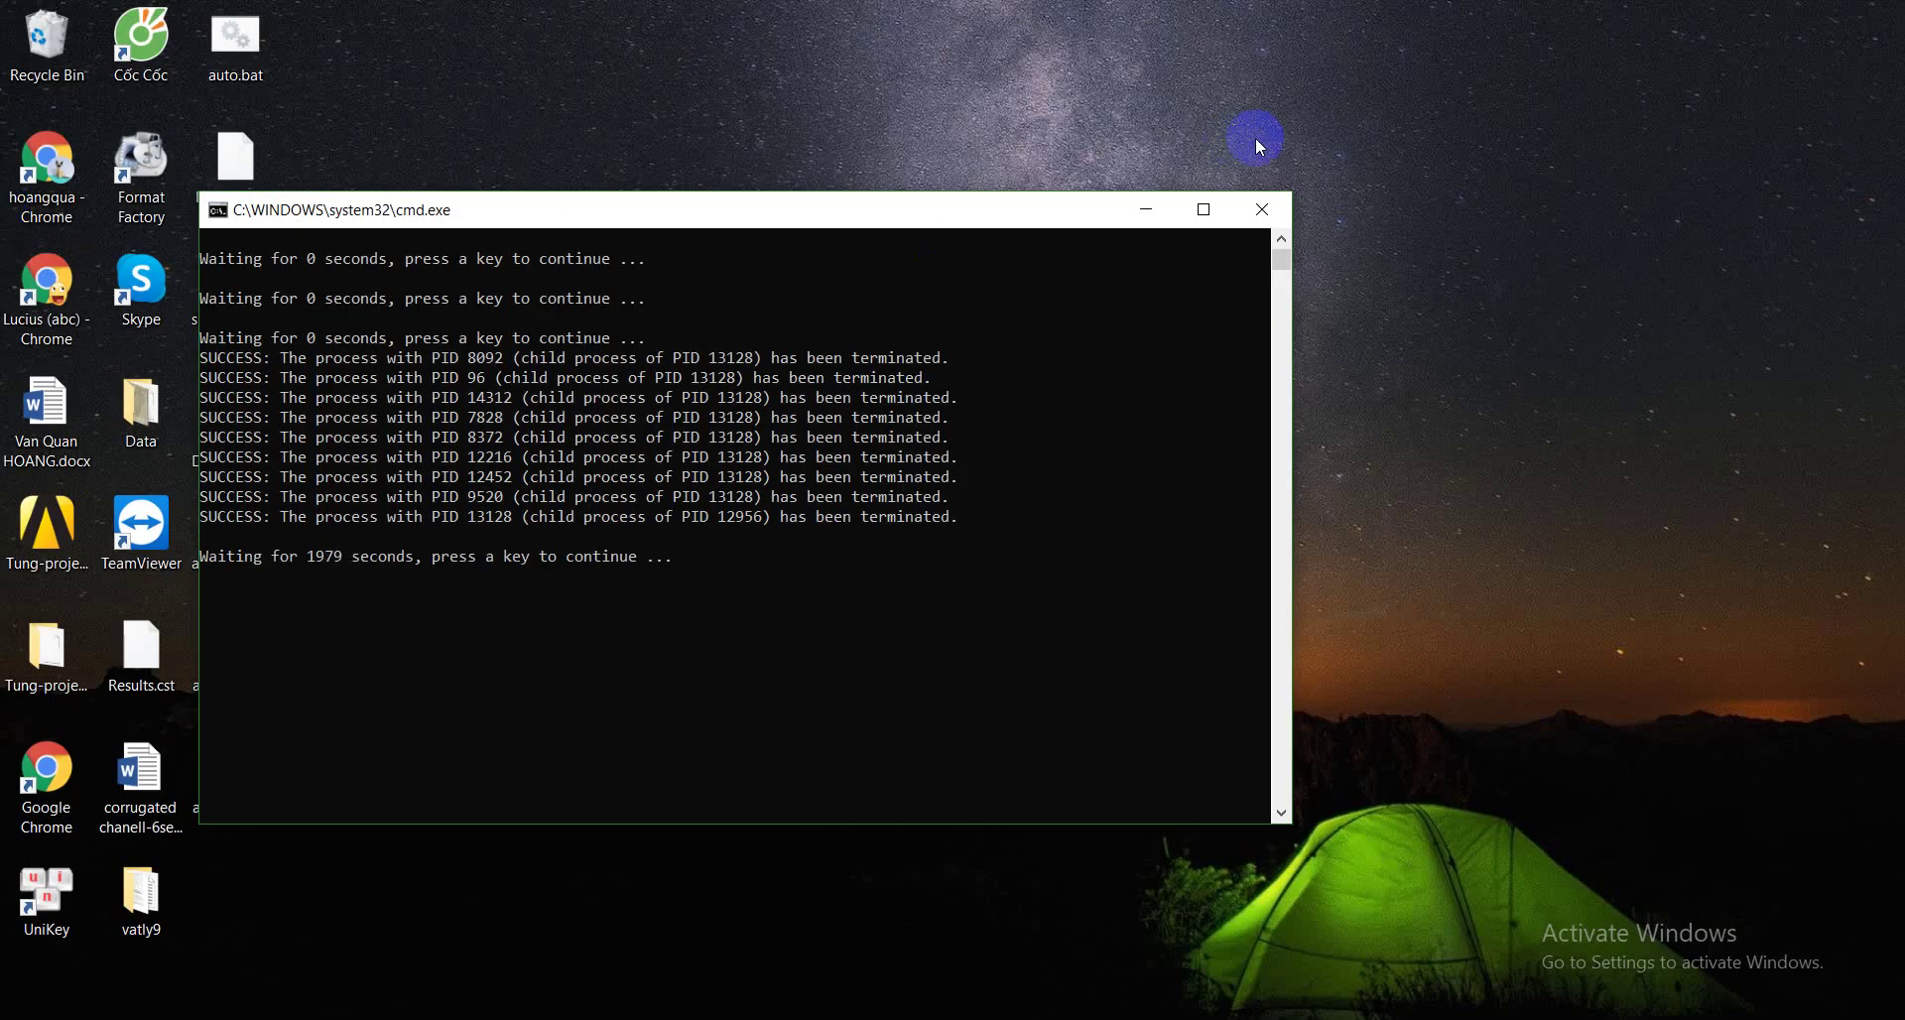
click(1262, 209)
double_click(238, 779)
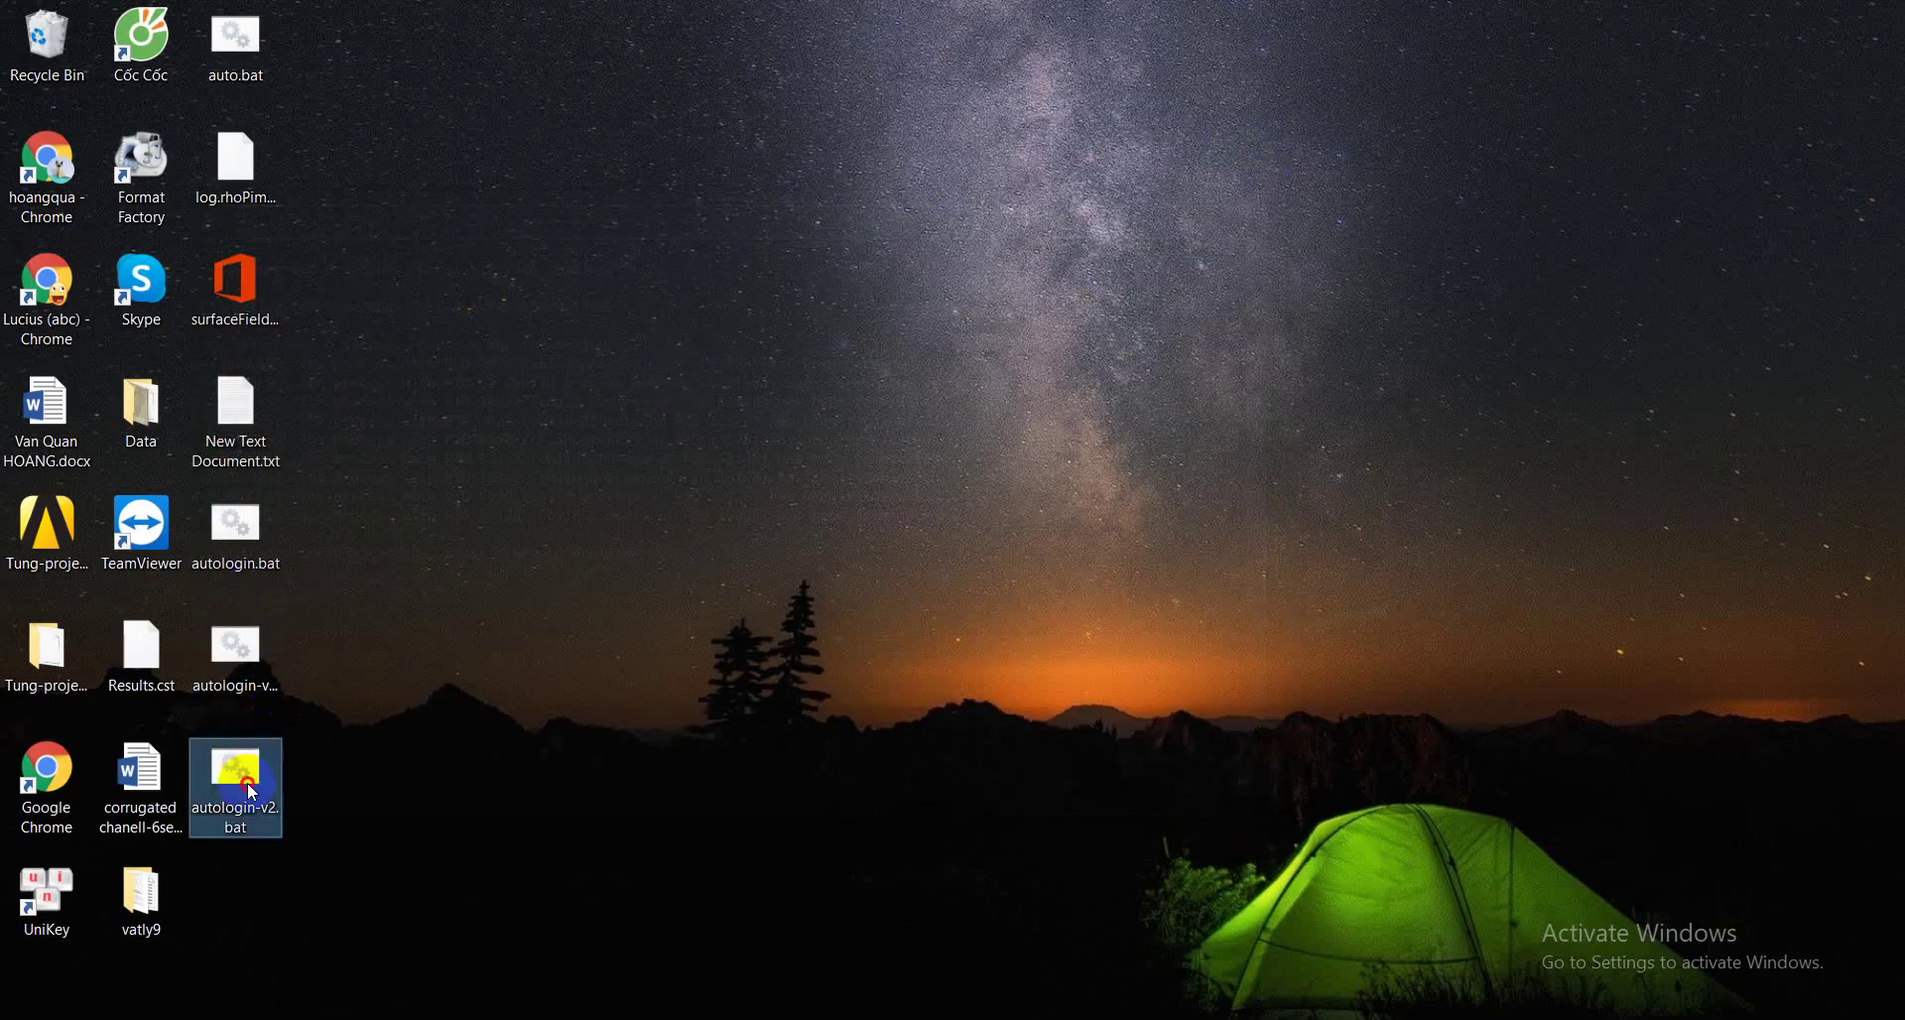